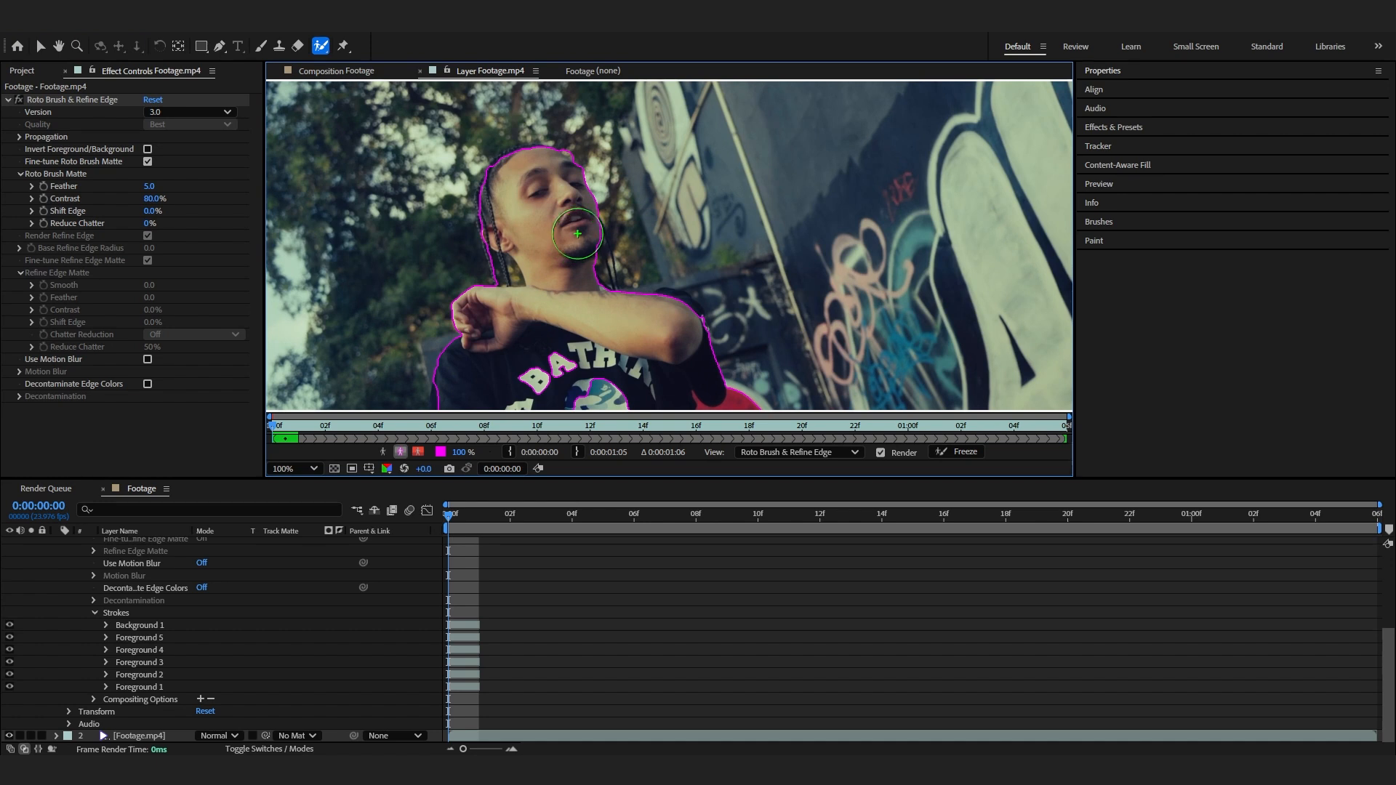
- Refine the Roto Brush selection around the subject's face and arm, propagate it, and freeze the propagation
alt+drag(643, 269, 638, 251)
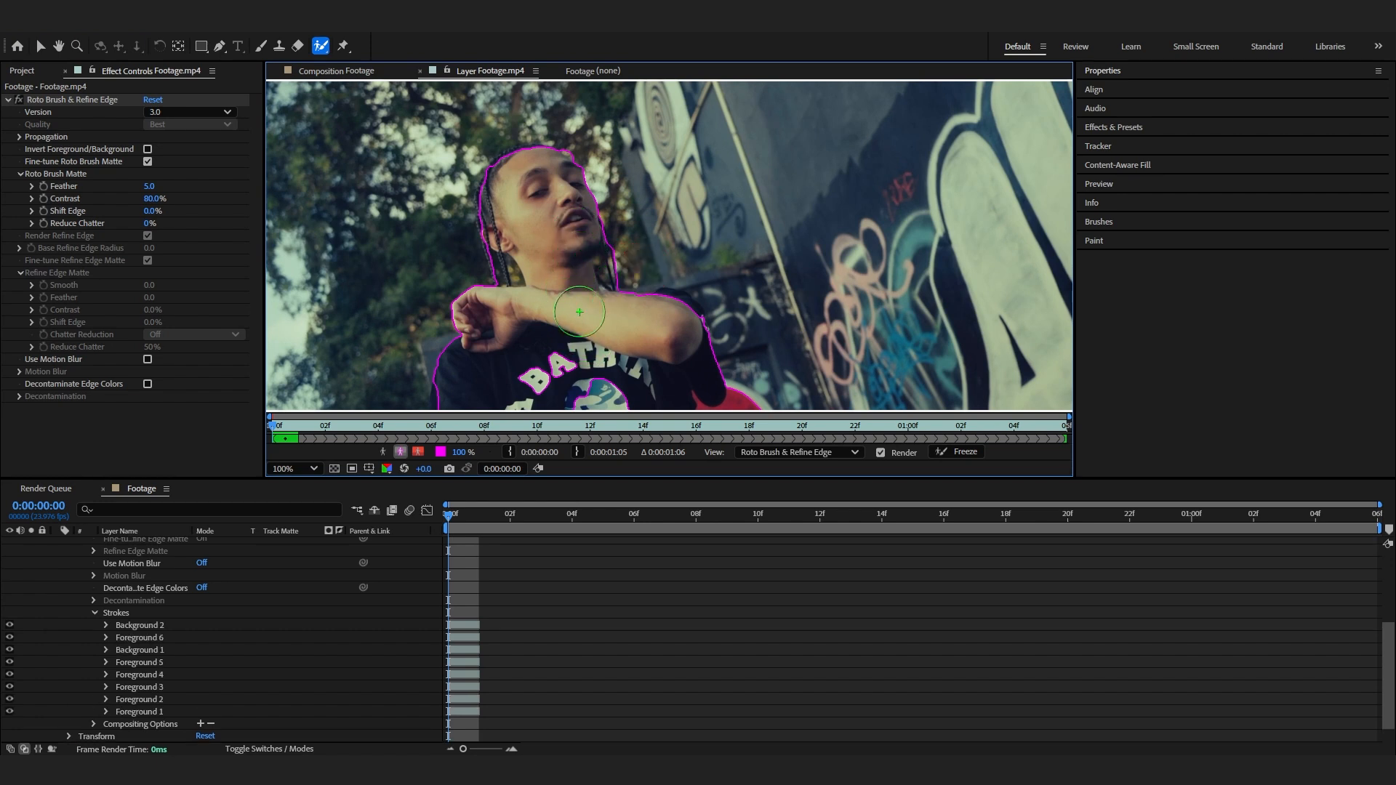
drag(607, 358, 638, 259)
drag(637, 256, 605, 399)
drag(563, 280, 589, 336)
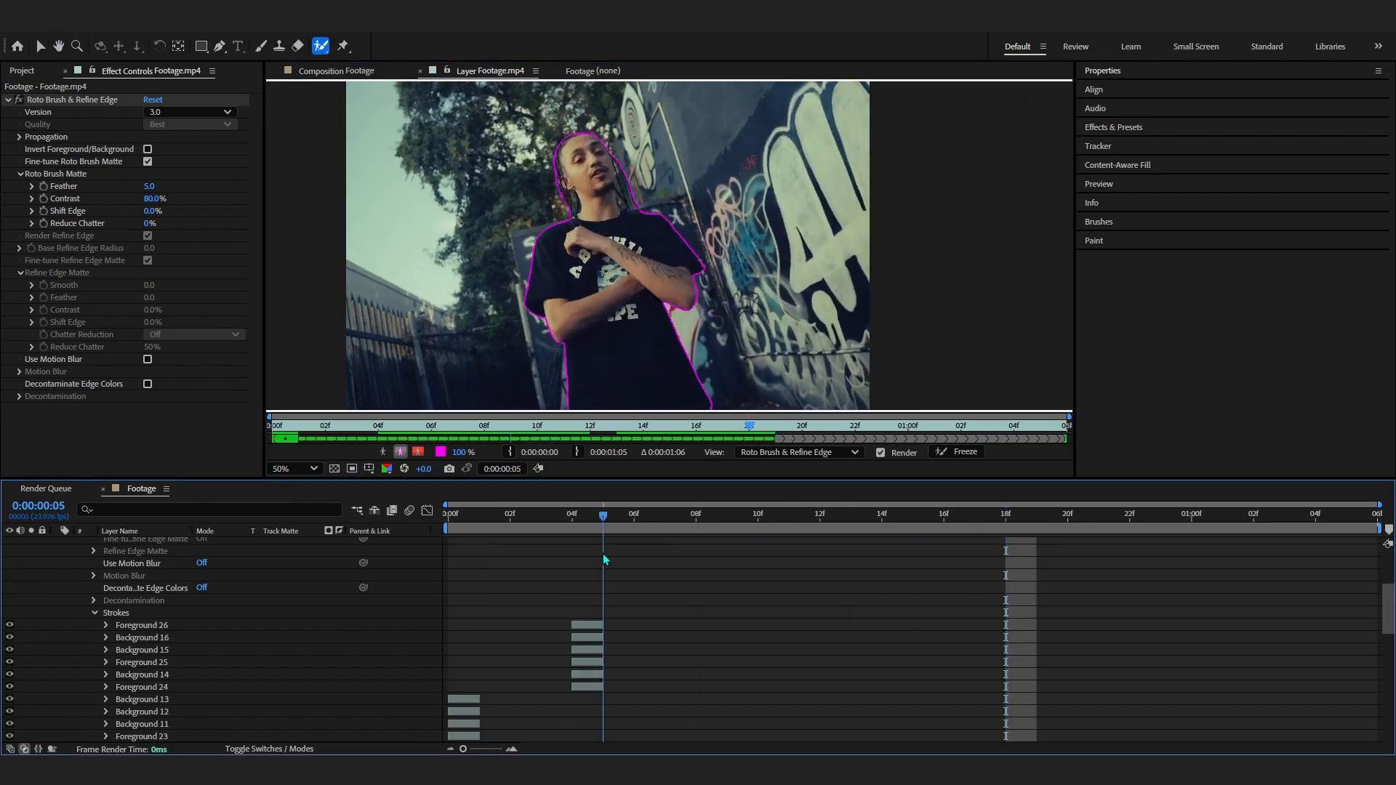
key(space)
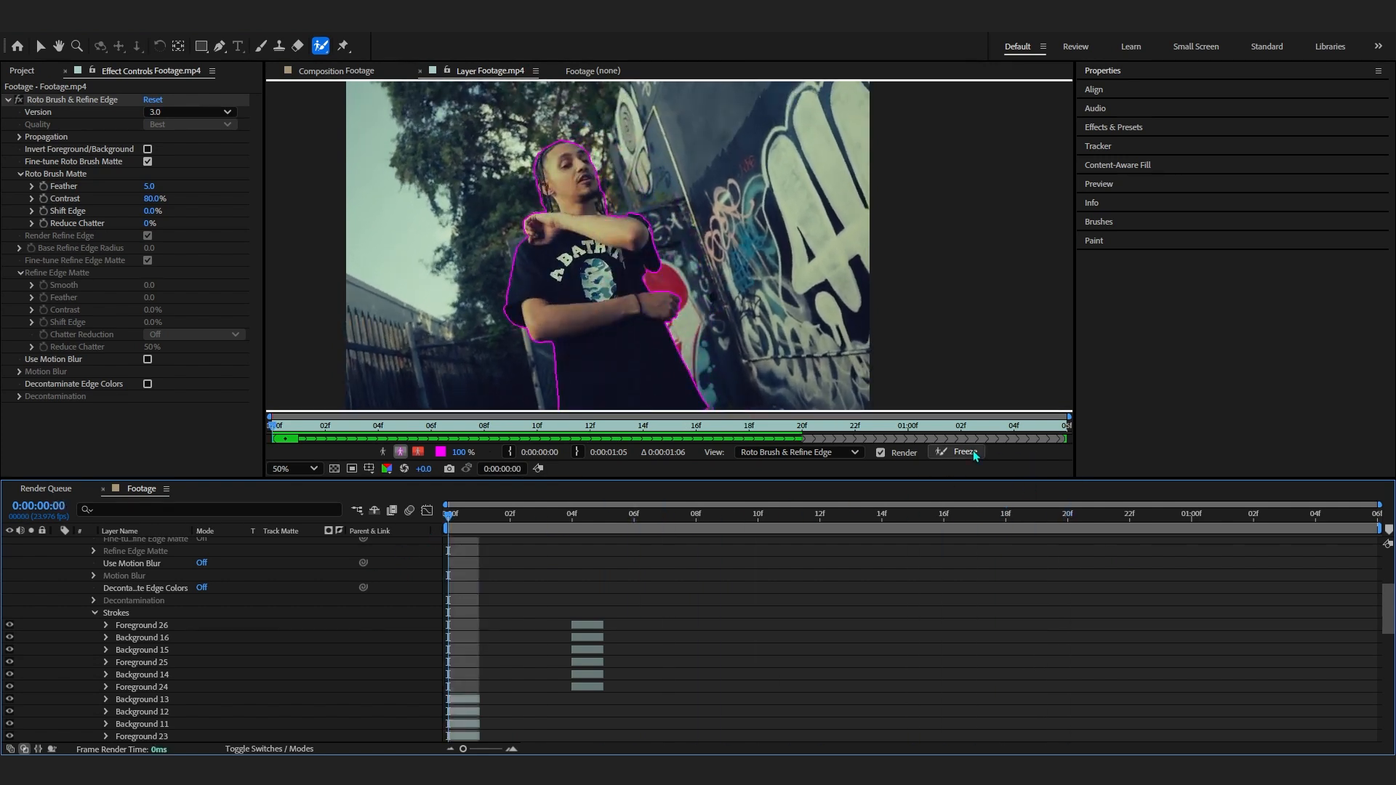
click(944, 453)
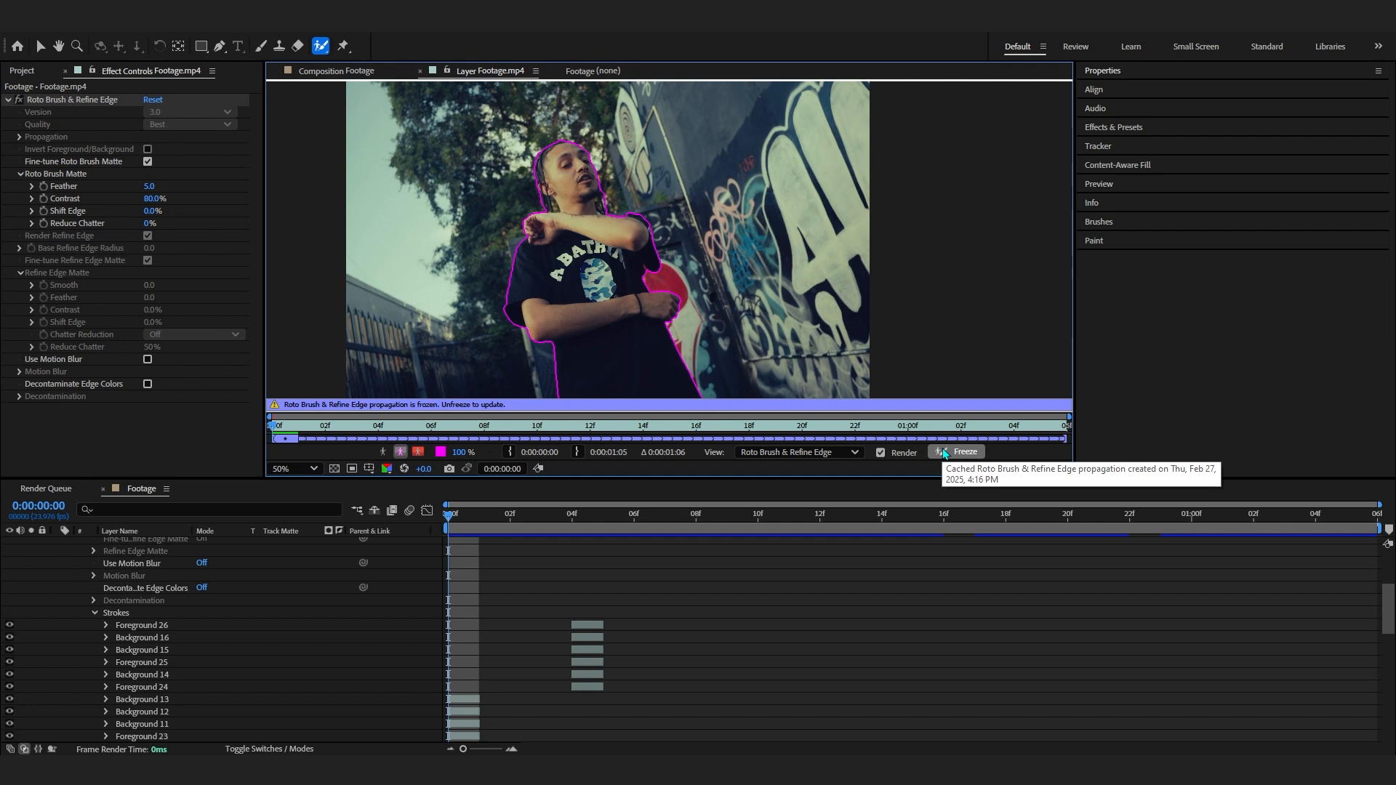
- Switch to the composition, collapse the layer properties, hide the lower footage layer and preview the cutout
click(329, 76)
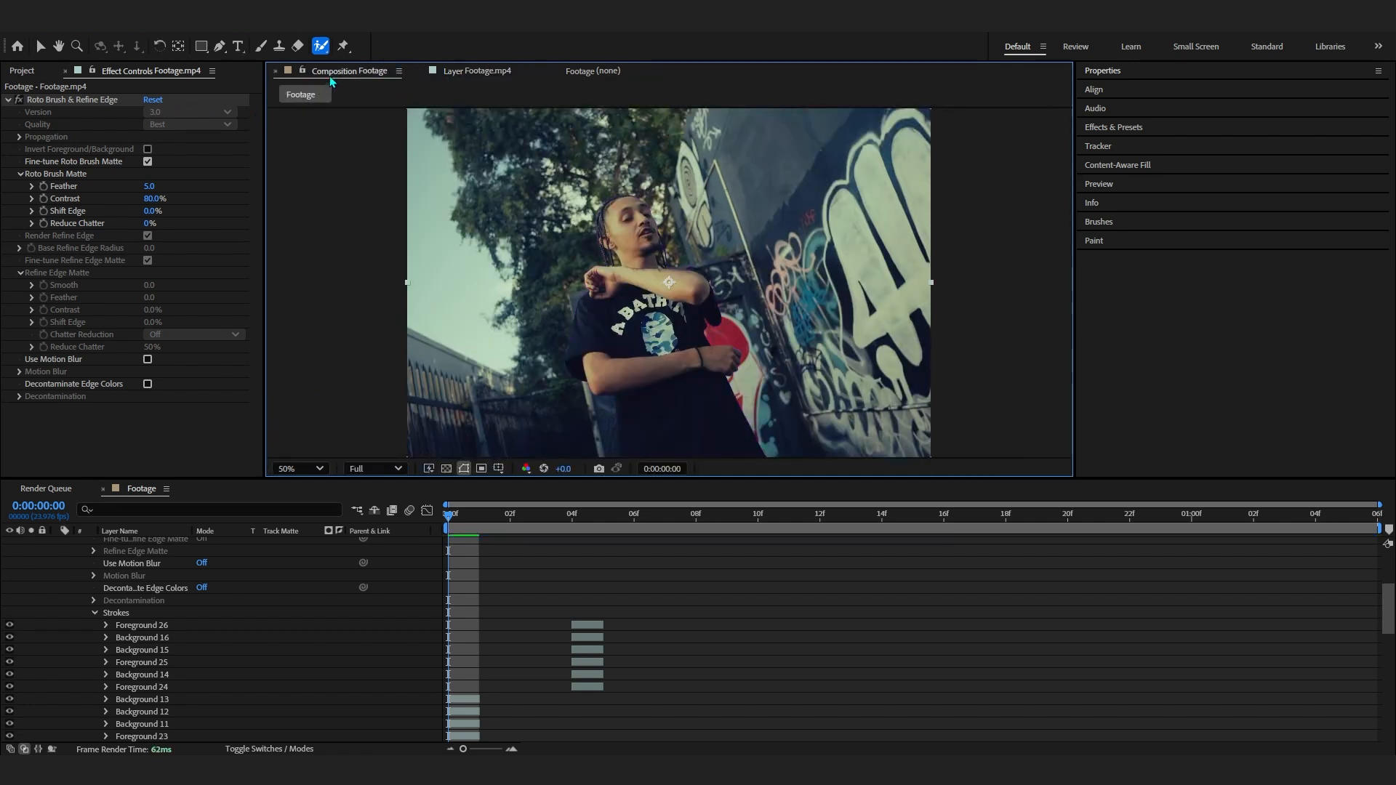
scroll(315, 570, up, 4)
click(56, 544)
click(9, 556)
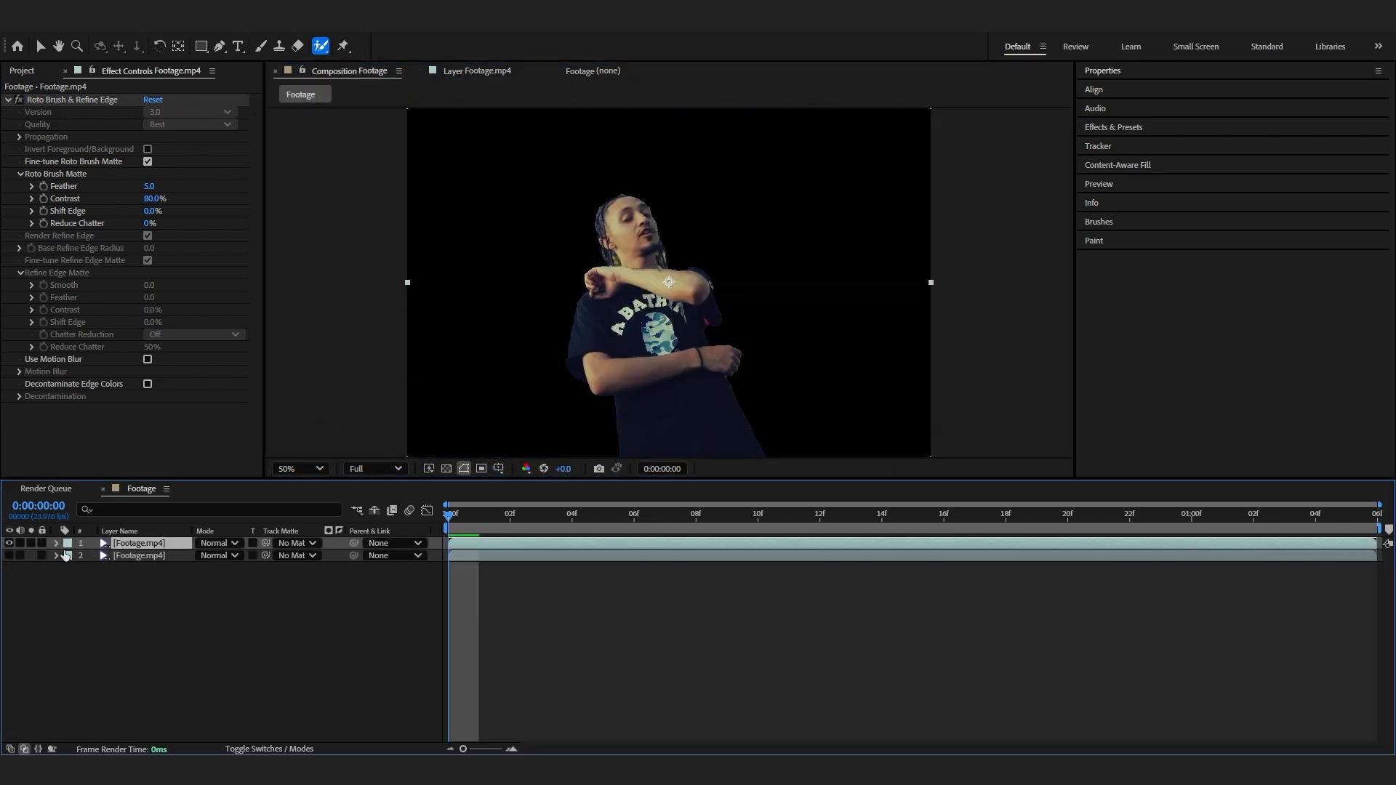
key(space)
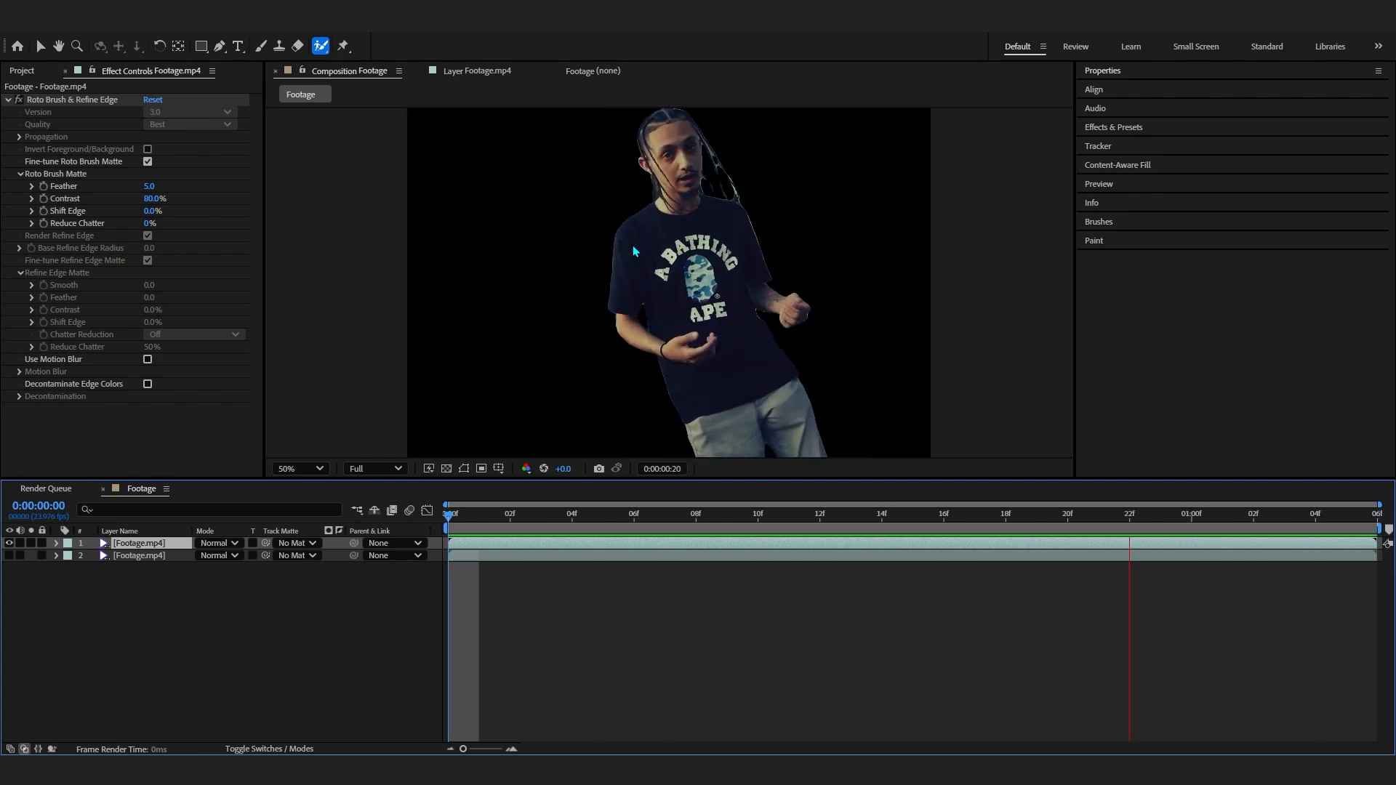
key(space)
- Rename the top footage layer as Roto
click(118, 543)
key(Return)
text(Roto)
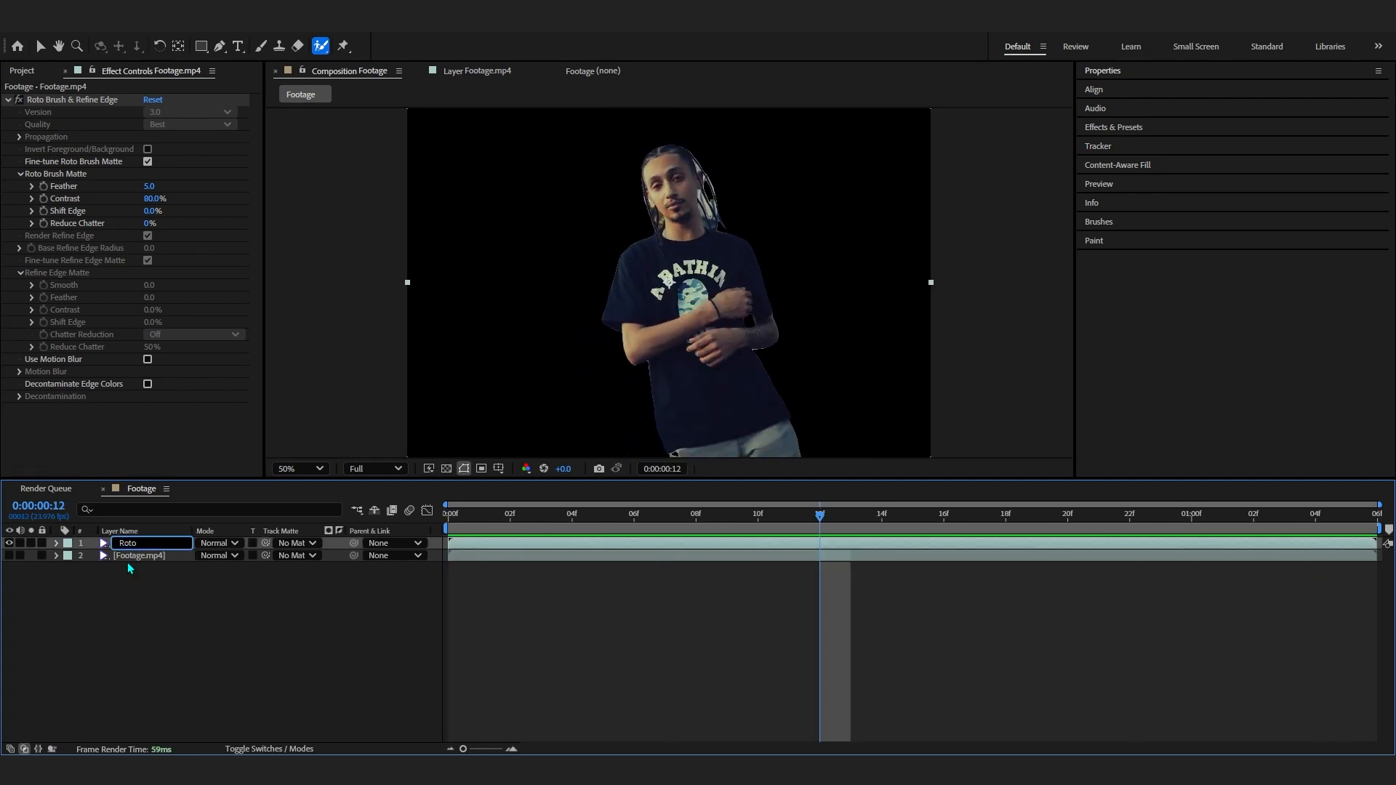
- Rename the lower footage layer as BG
click(127, 555)
key(Return)
text(BG)
key(Return)
- Keep the BG layer hidden, select the Roto layer and duplicate it
click(9, 556)
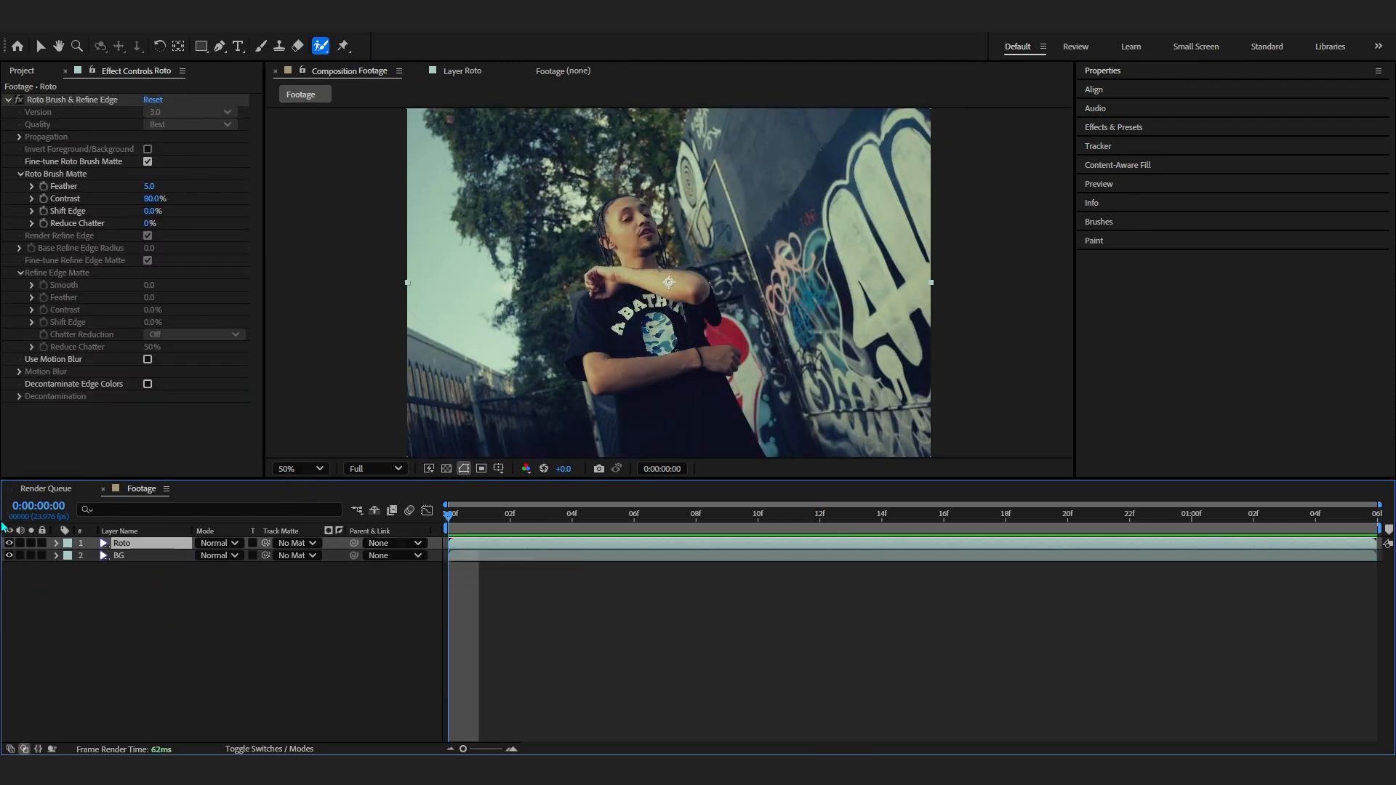
click(10, 556)
click(119, 547)
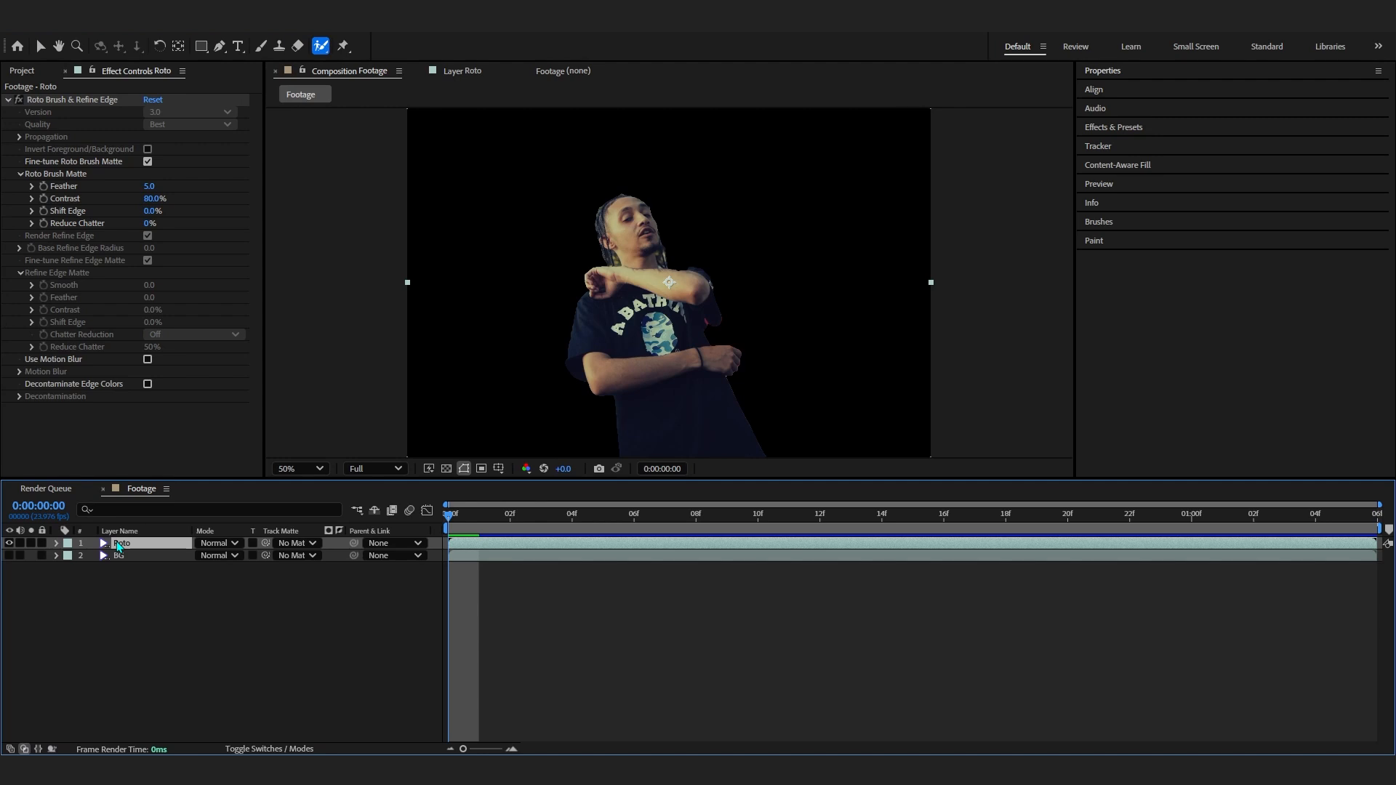
key(ctrl+d)
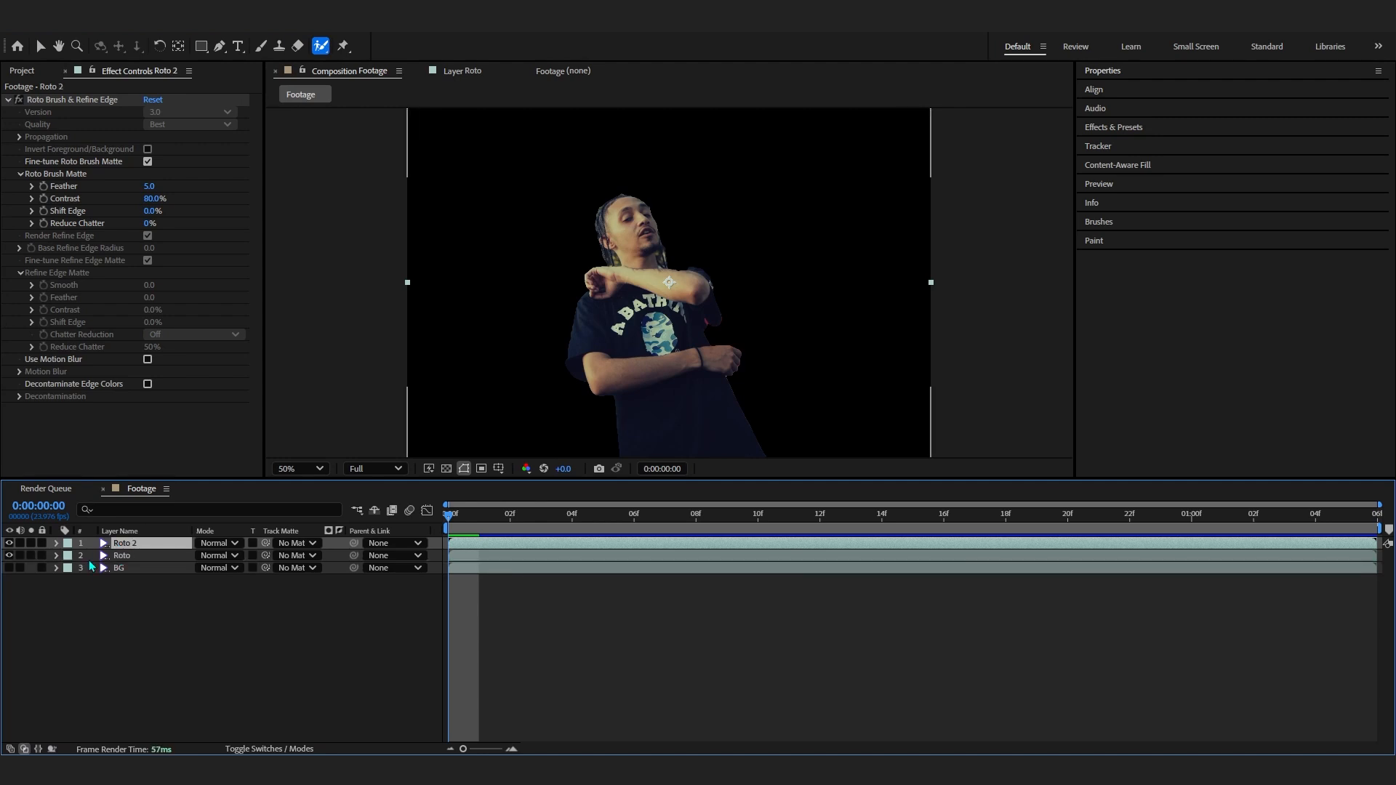
- Hide the duplicated top layer and rename it Roto Main
click(9, 544)
key(Return)
text(Roto Main)
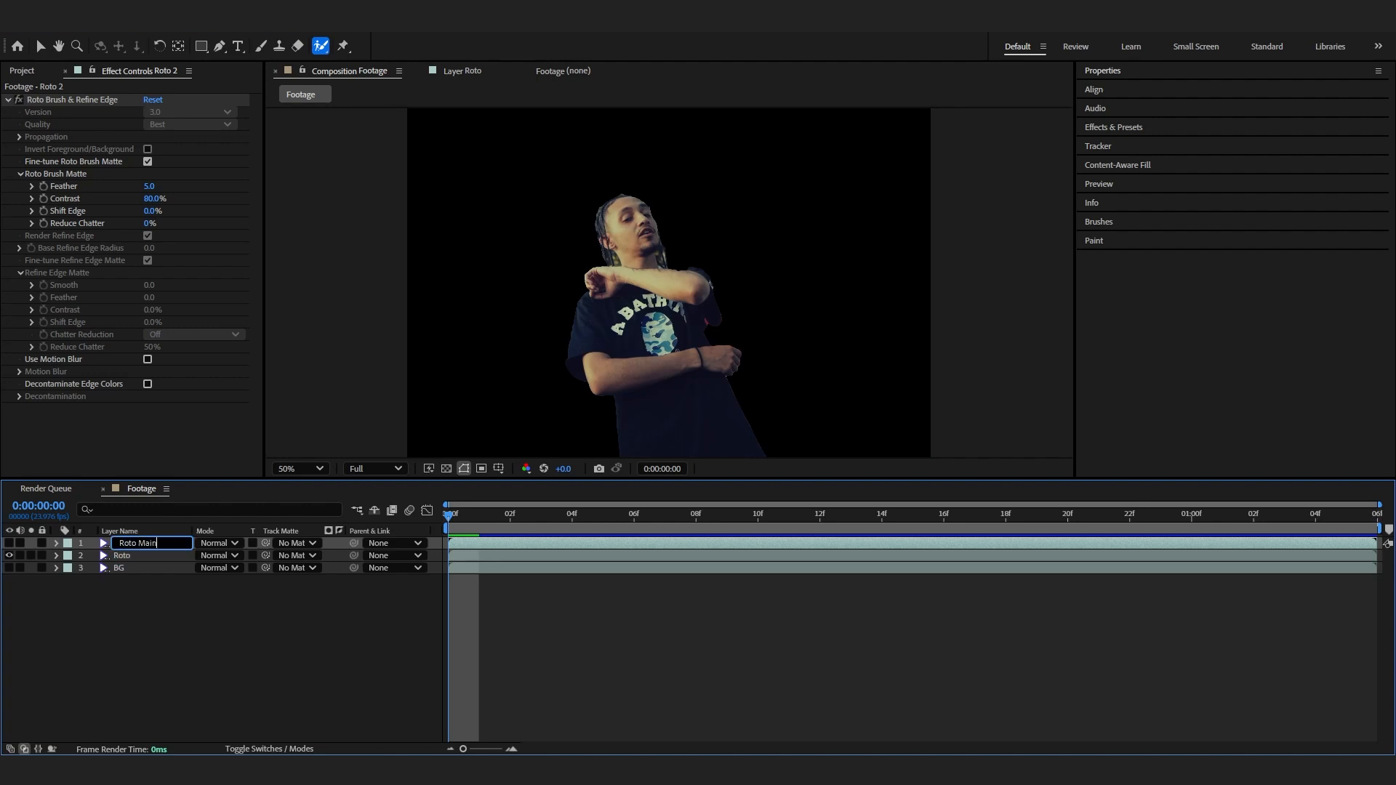
click(124, 556)
- Rename the second layer as Roto Invert
key(Return)
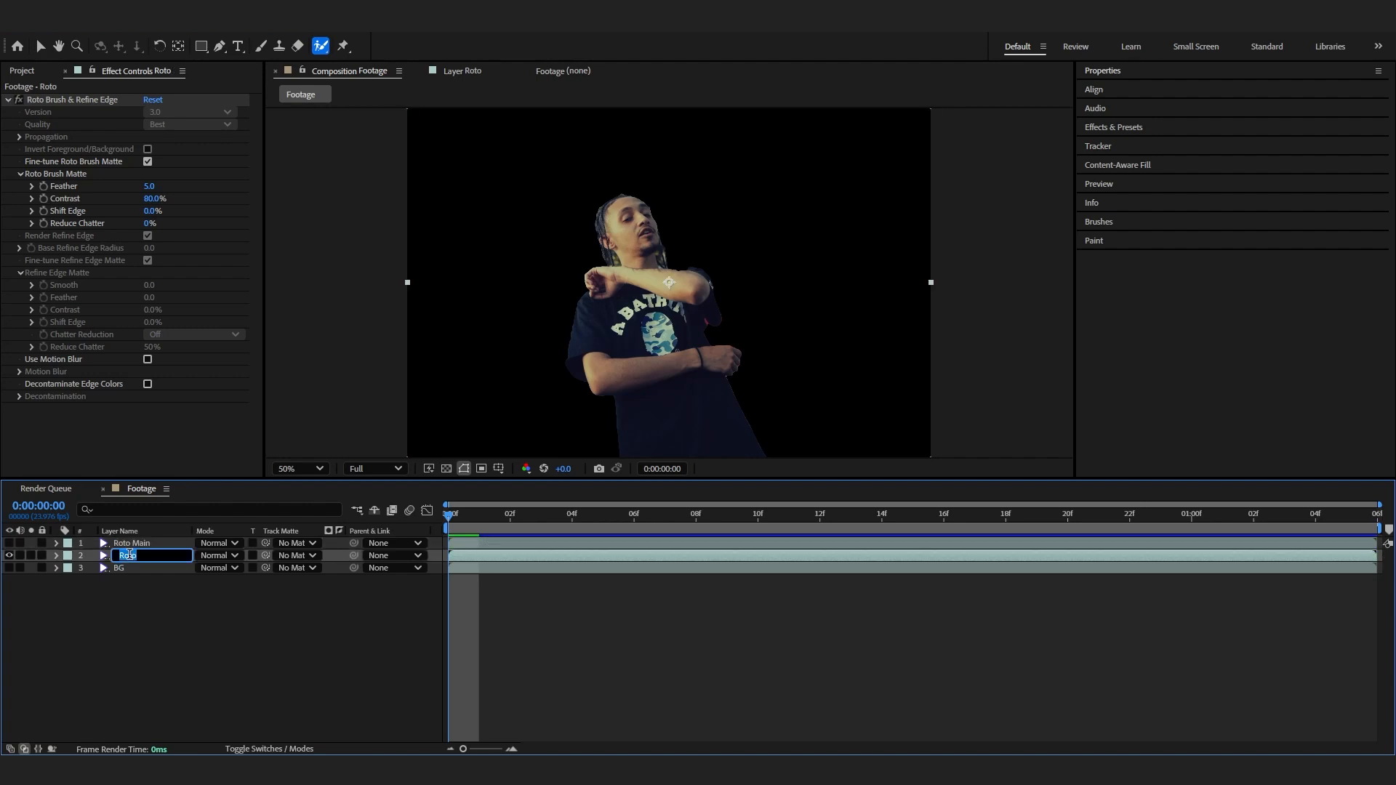
key(Right)
key(Return)
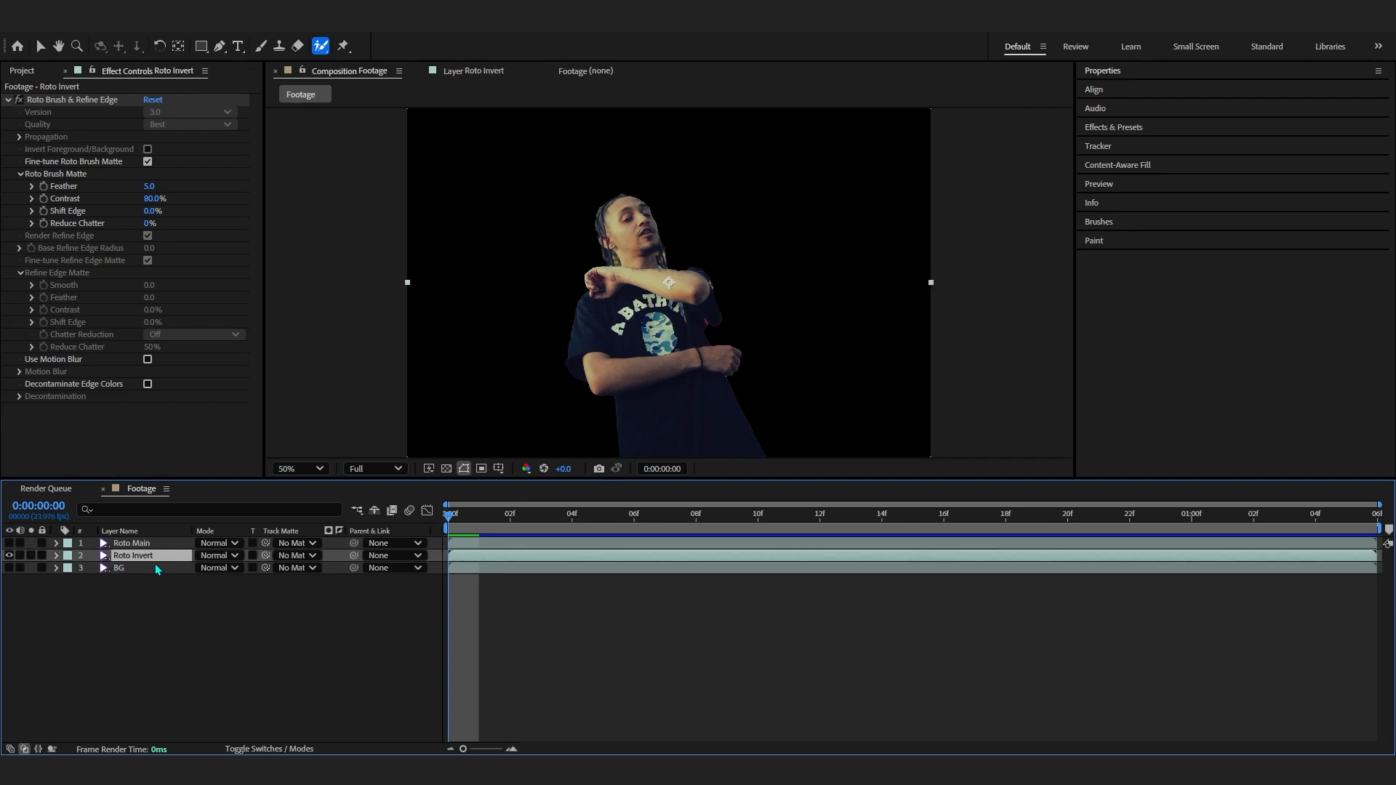
- Open the Roto Invert layer in its layer viewer and unfreeze the Roto Brush propagation
click(89, 99)
click(41, 46)
click(321, 46)
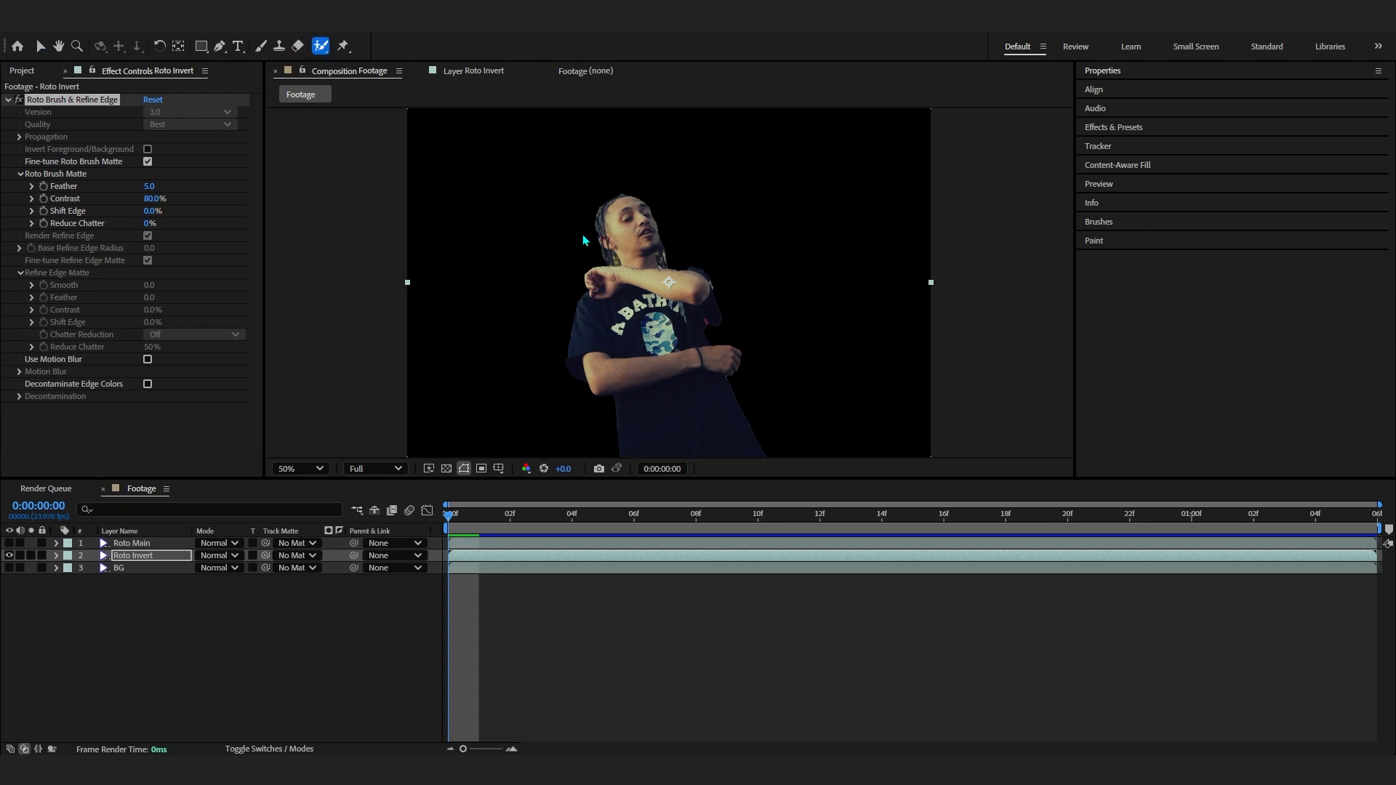
double_click(655, 284)
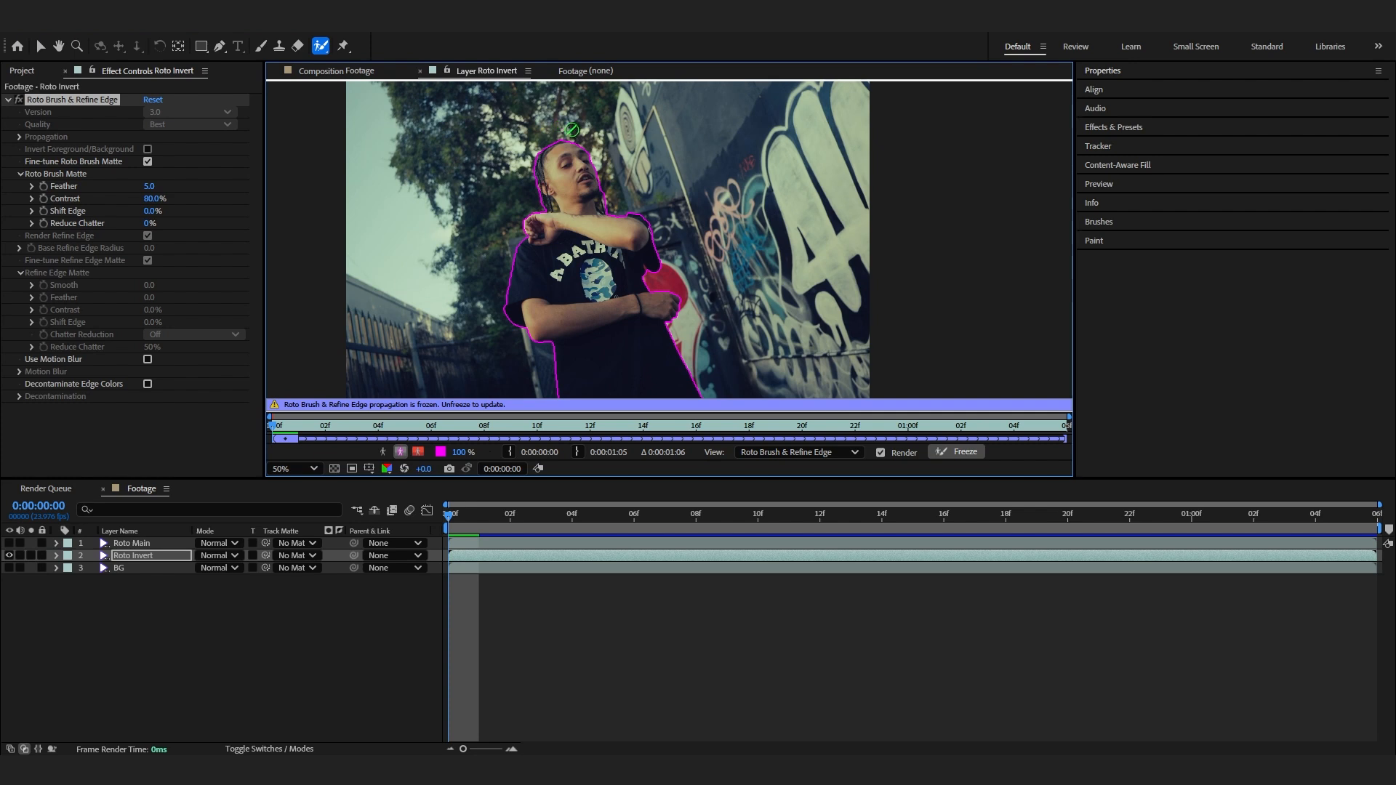
click(964, 452)
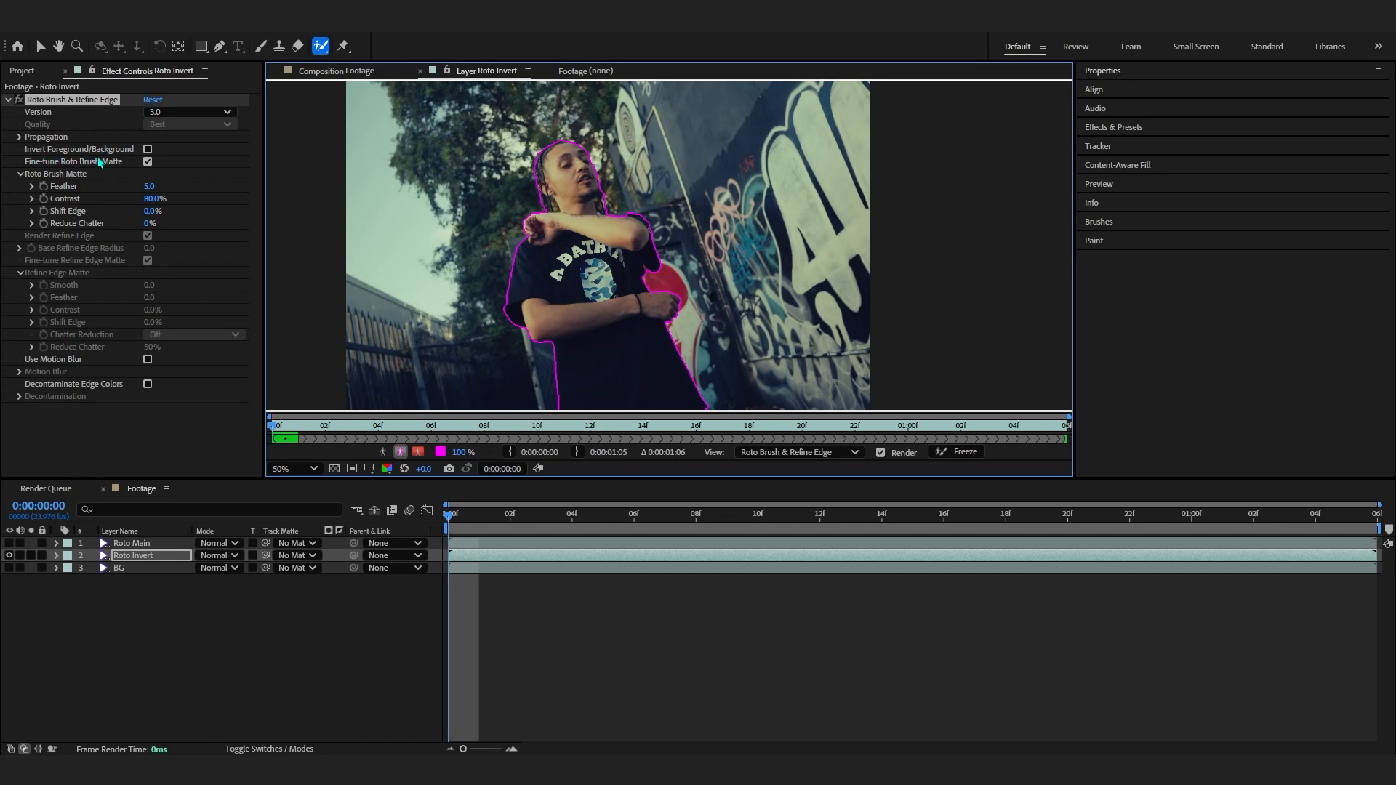
- Enable Invert Foreground/Background, propagate the matte through the clip and freeze it again
click(148, 150)
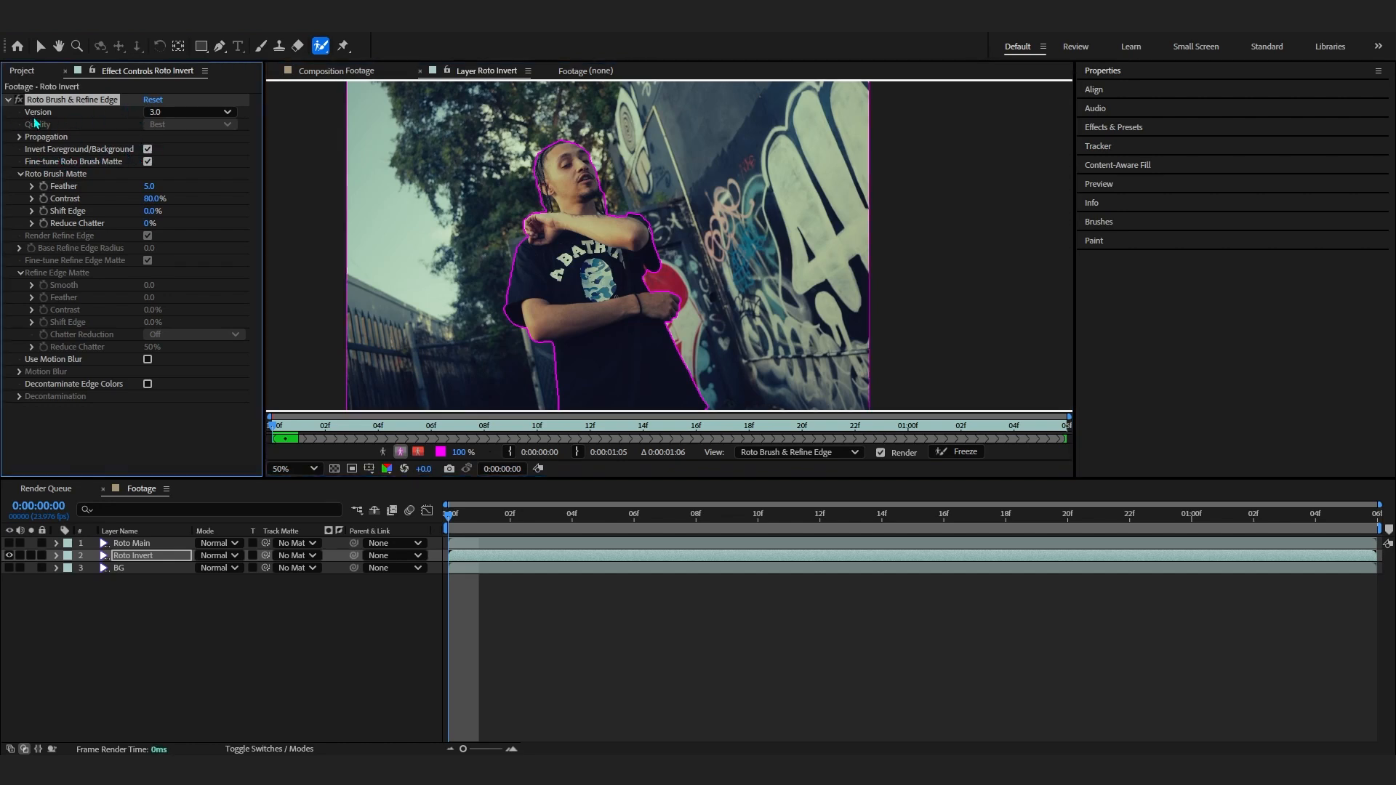
drag(514, 518, 665, 516)
scroll(584, 268, down, 2)
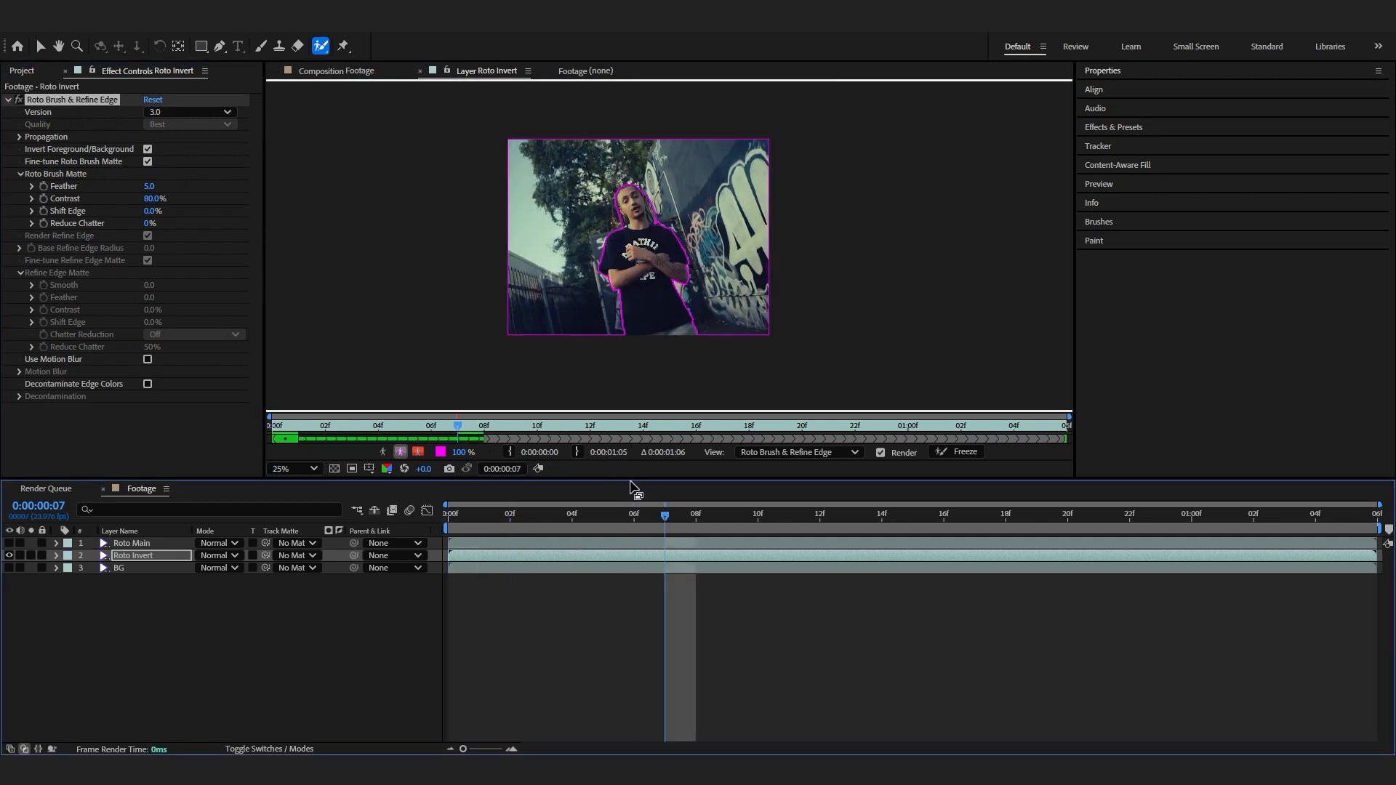
click(451, 517)
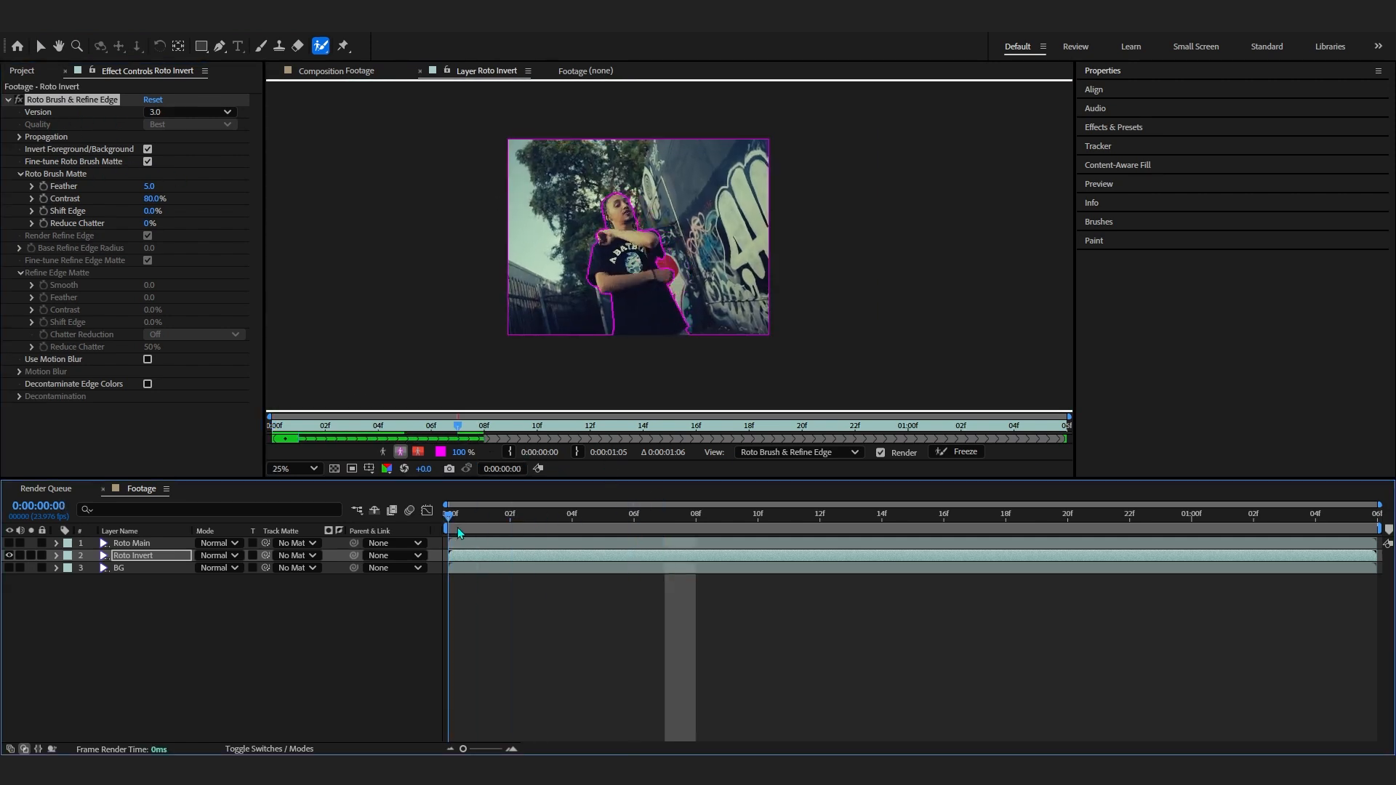
click(948, 459)
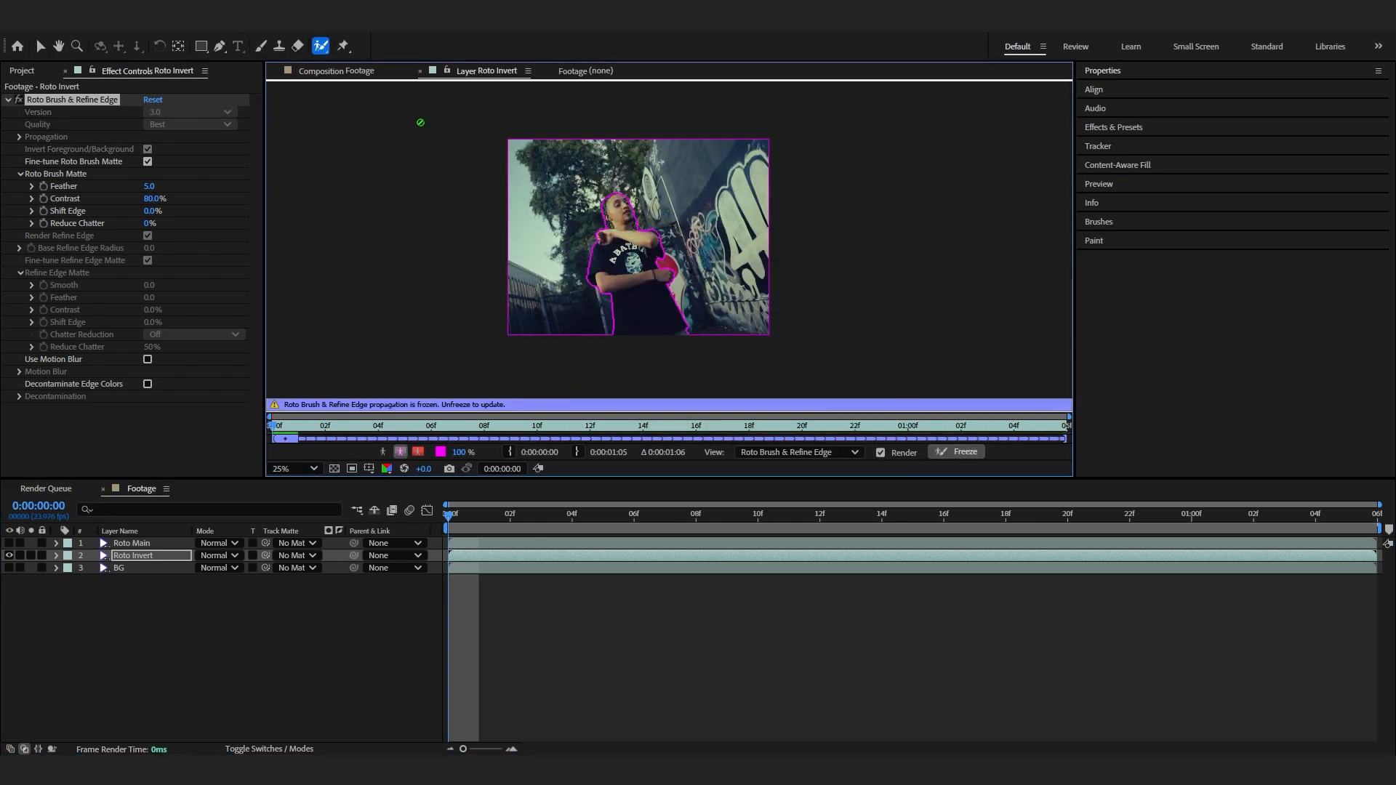
- Preview the inverted matte in the composition, comparing it against the Roto Main layer
click(356, 71)
drag(448, 515, 962, 549)
key(space)
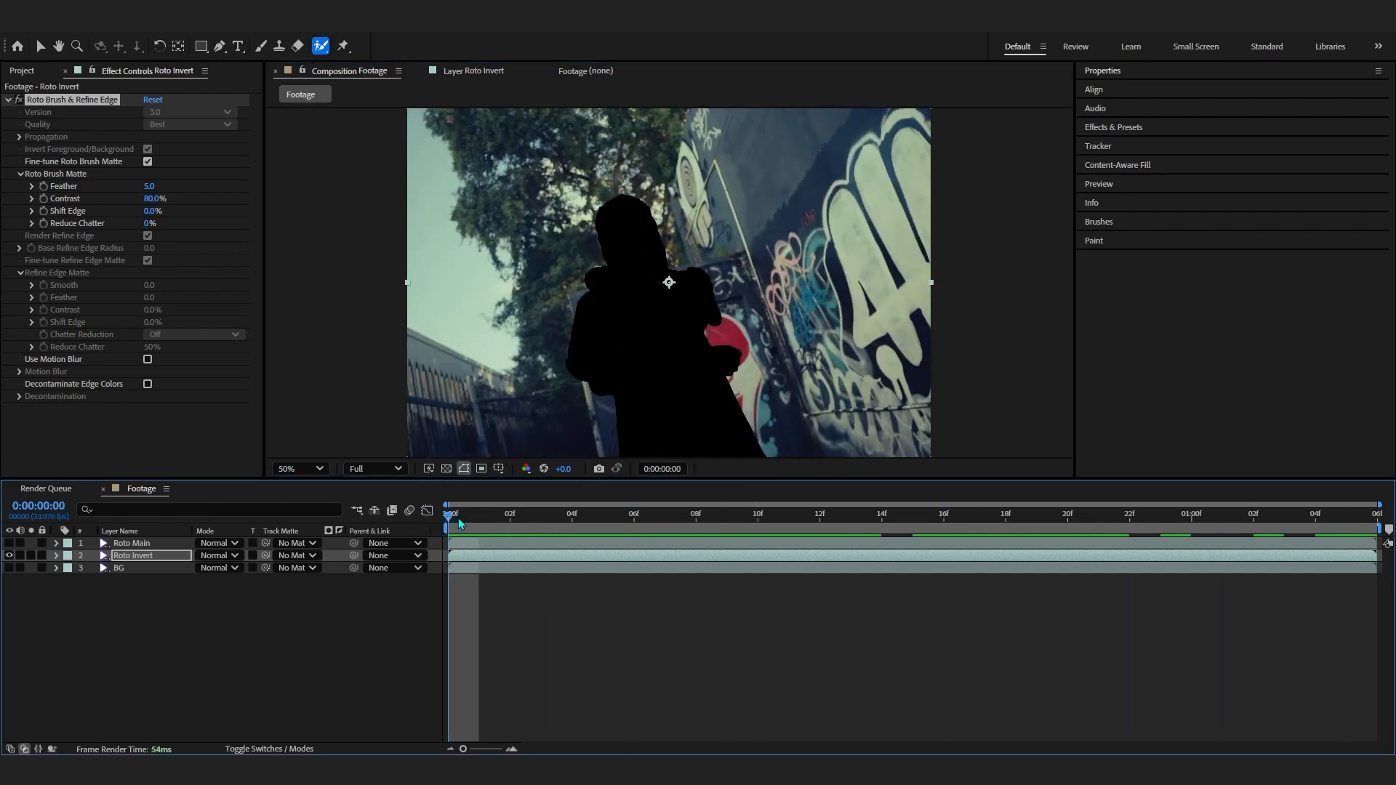
click(9, 543)
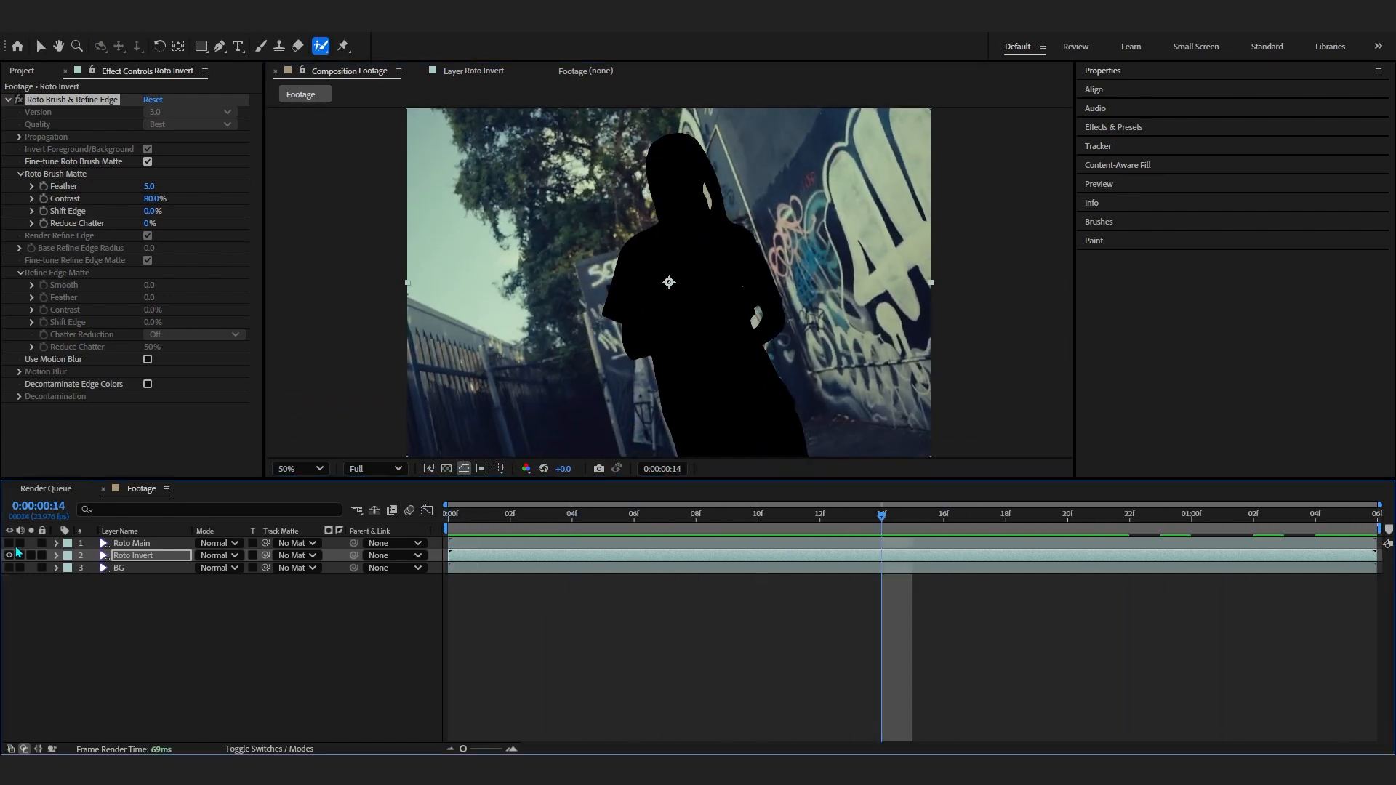
click(575, 531)
click(537, 547)
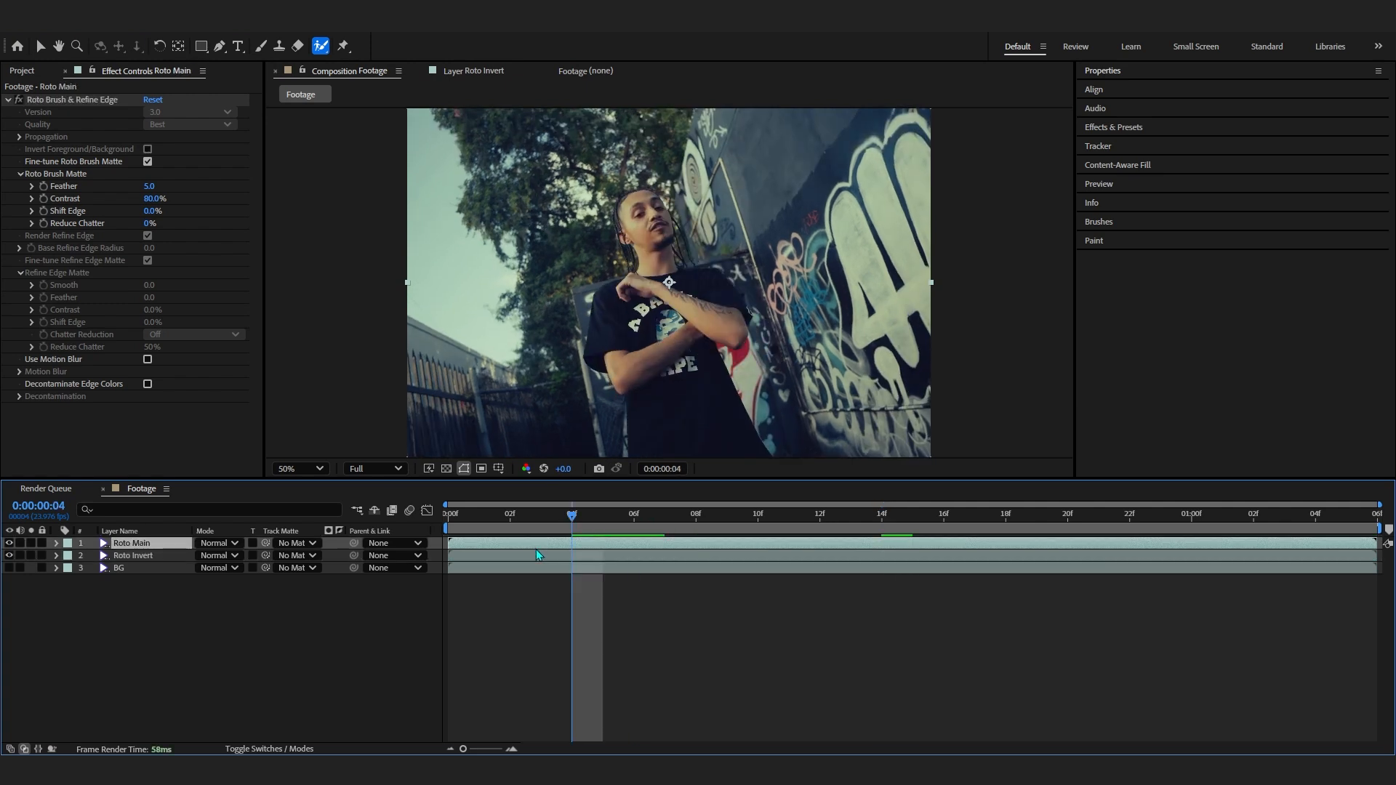
click(150, 556)
click(9, 543)
drag(582, 531, 449, 531)
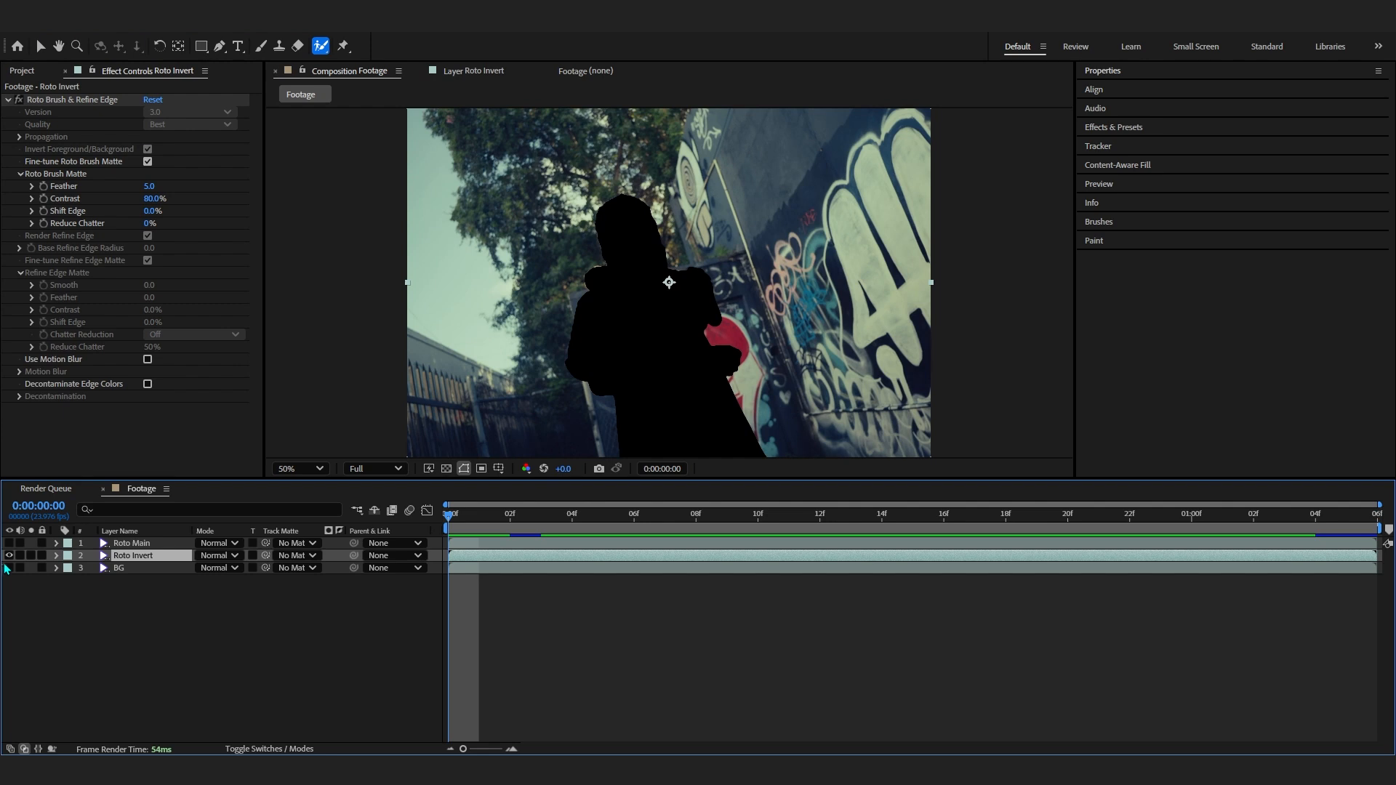
- Set Content-Aware Fill to Object method, Strong lighting correction and Work Area range, and generate the fill layer
click(1102, 166)
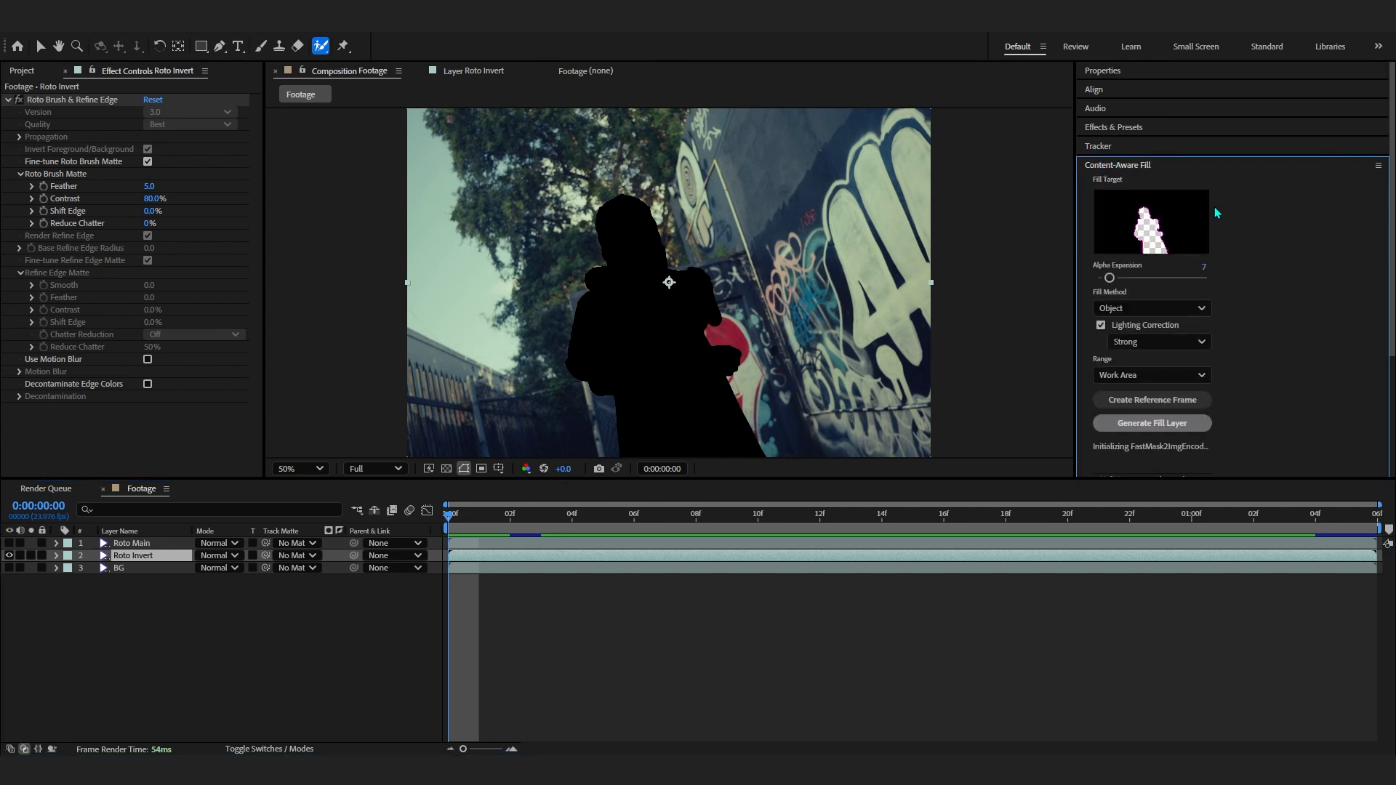
scroll(1216, 209, down, 4)
scroll(1237, 211, up, 3)
scroll(1225, 304, up, 1)
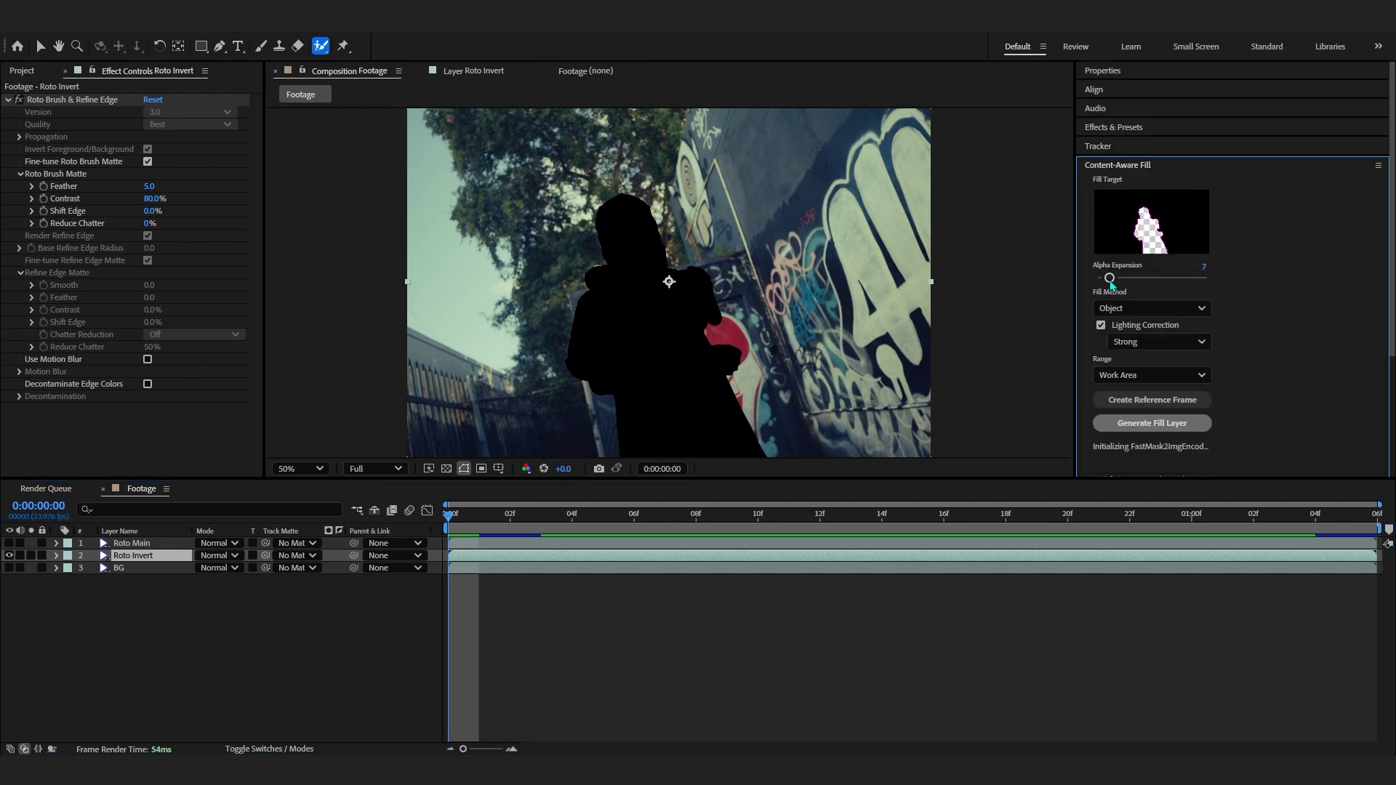
click(1109, 308)
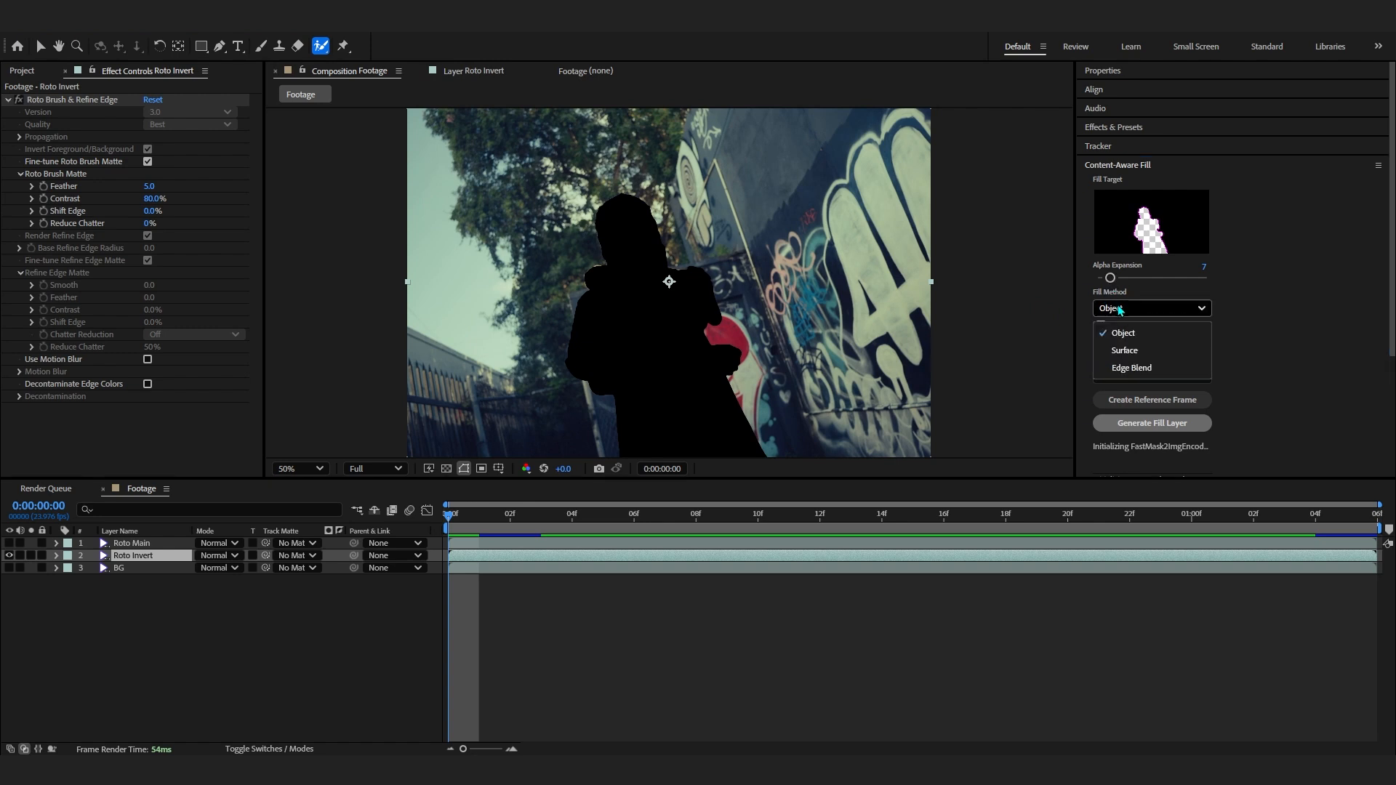
click(1124, 333)
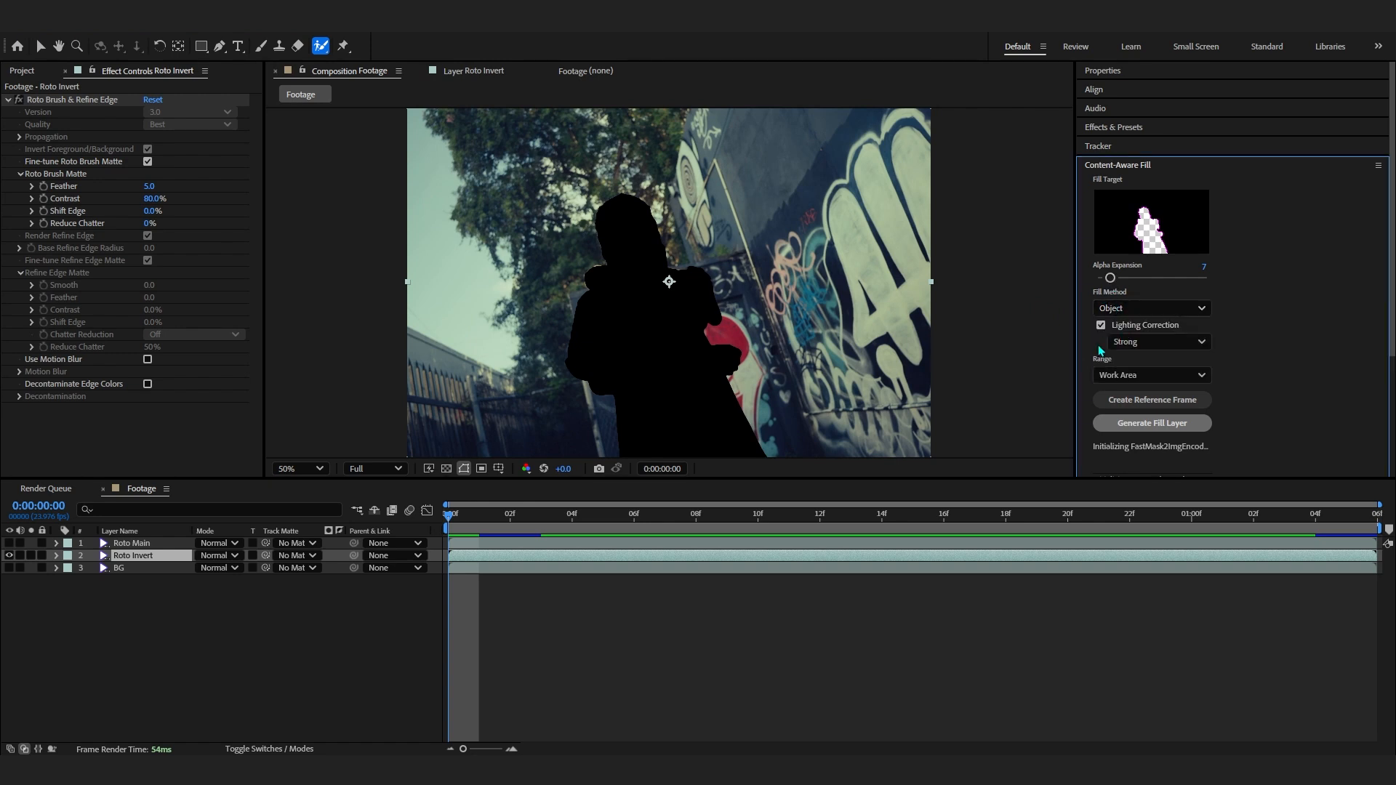
click(1138, 342)
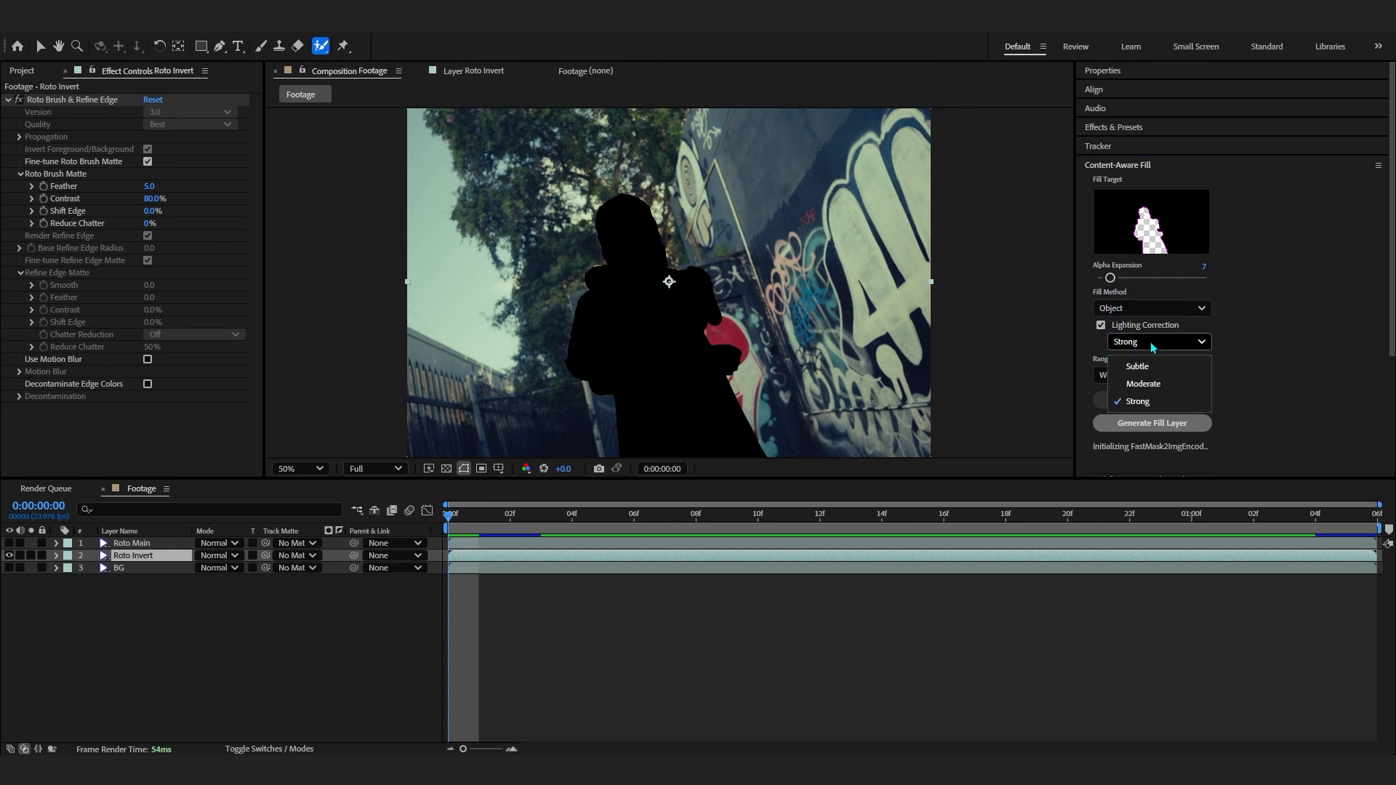
click(1112, 398)
click(1117, 375)
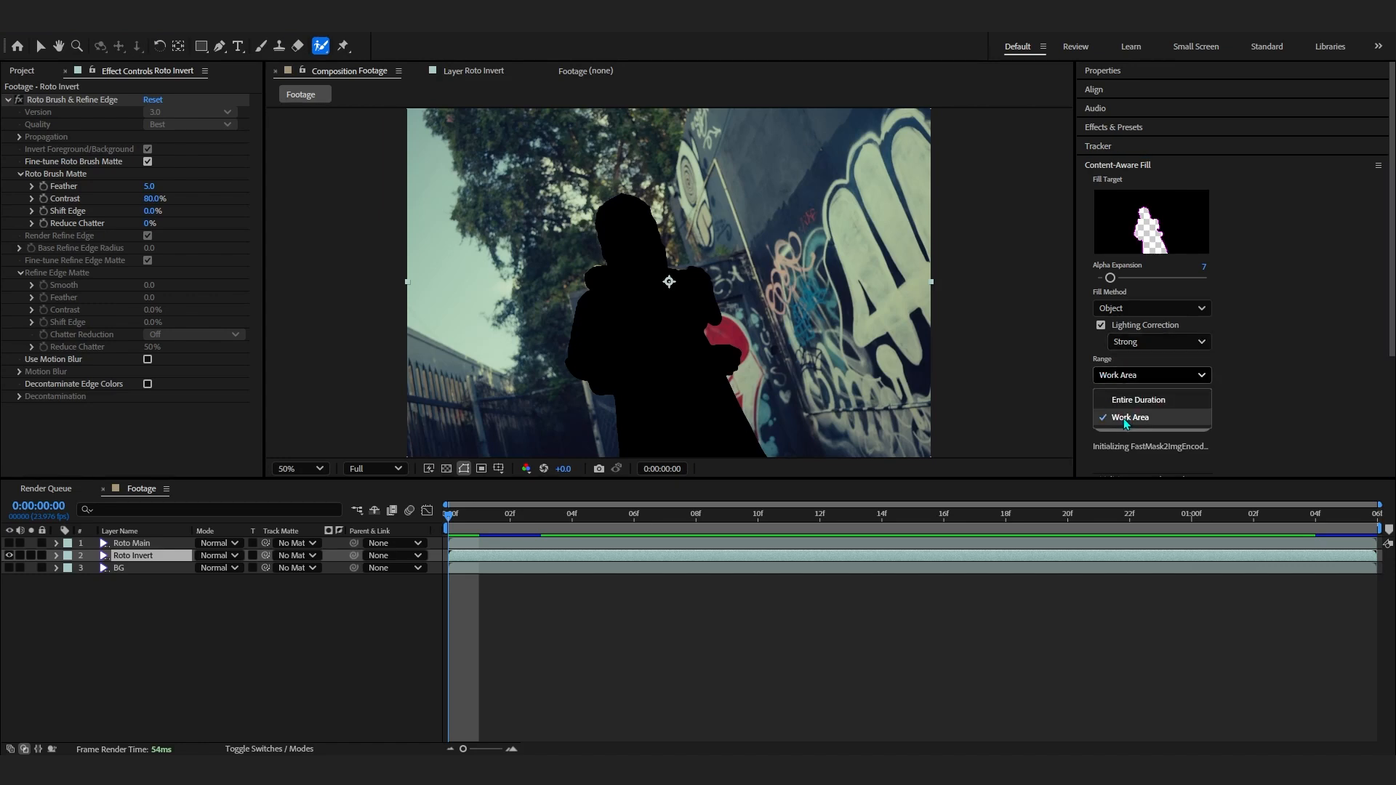
click(1125, 419)
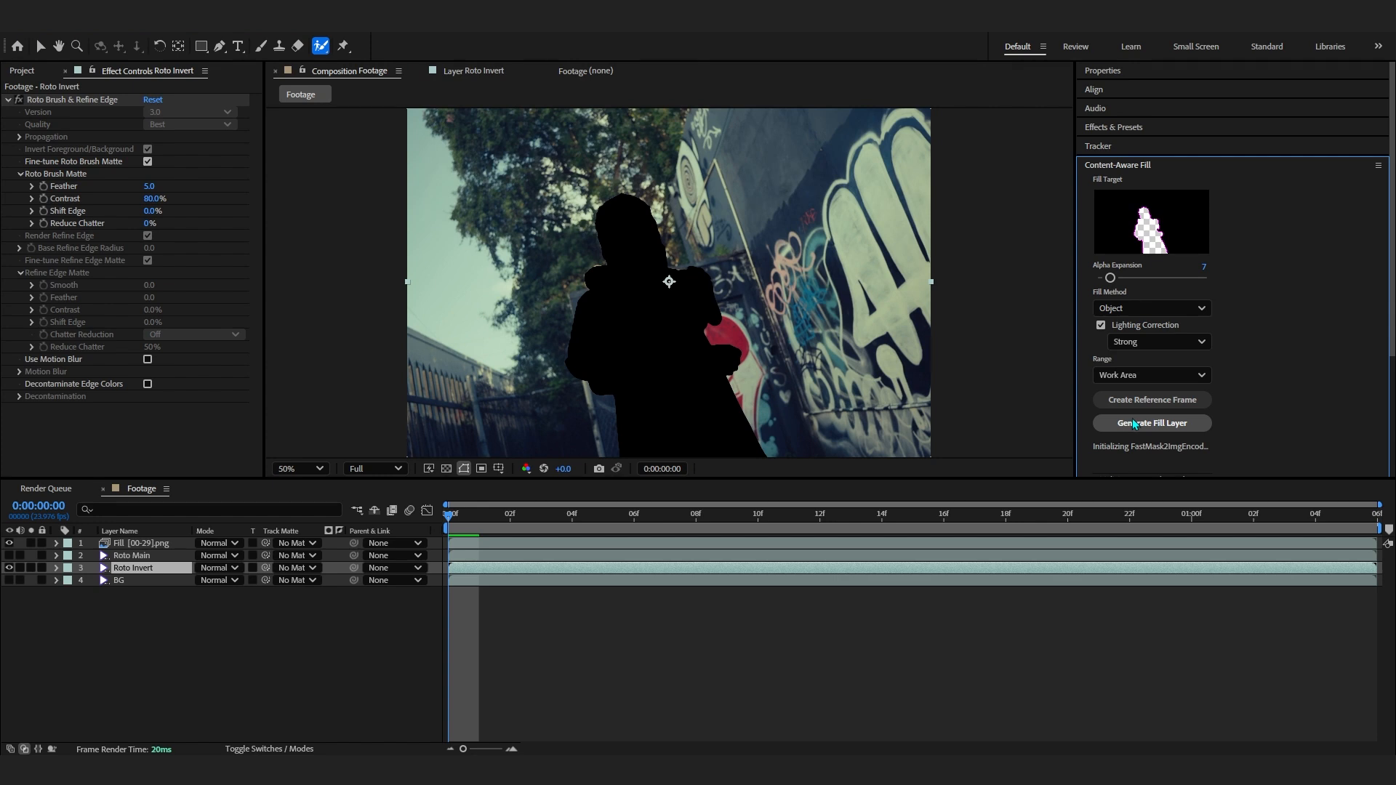
- Preview the composition playback with the generated fill layer from the start
scroll(1285, 316, down, 4)
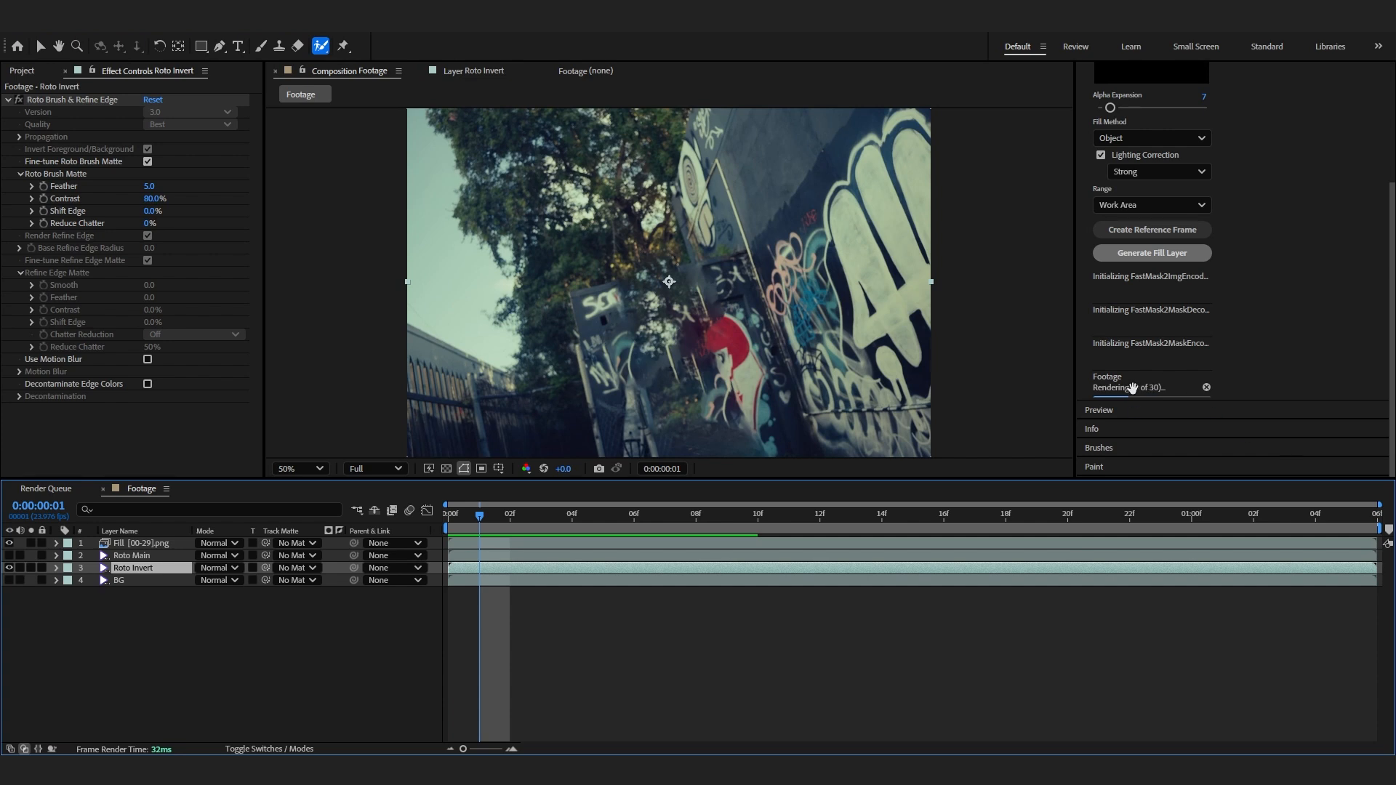
drag(495, 523, 448, 568)
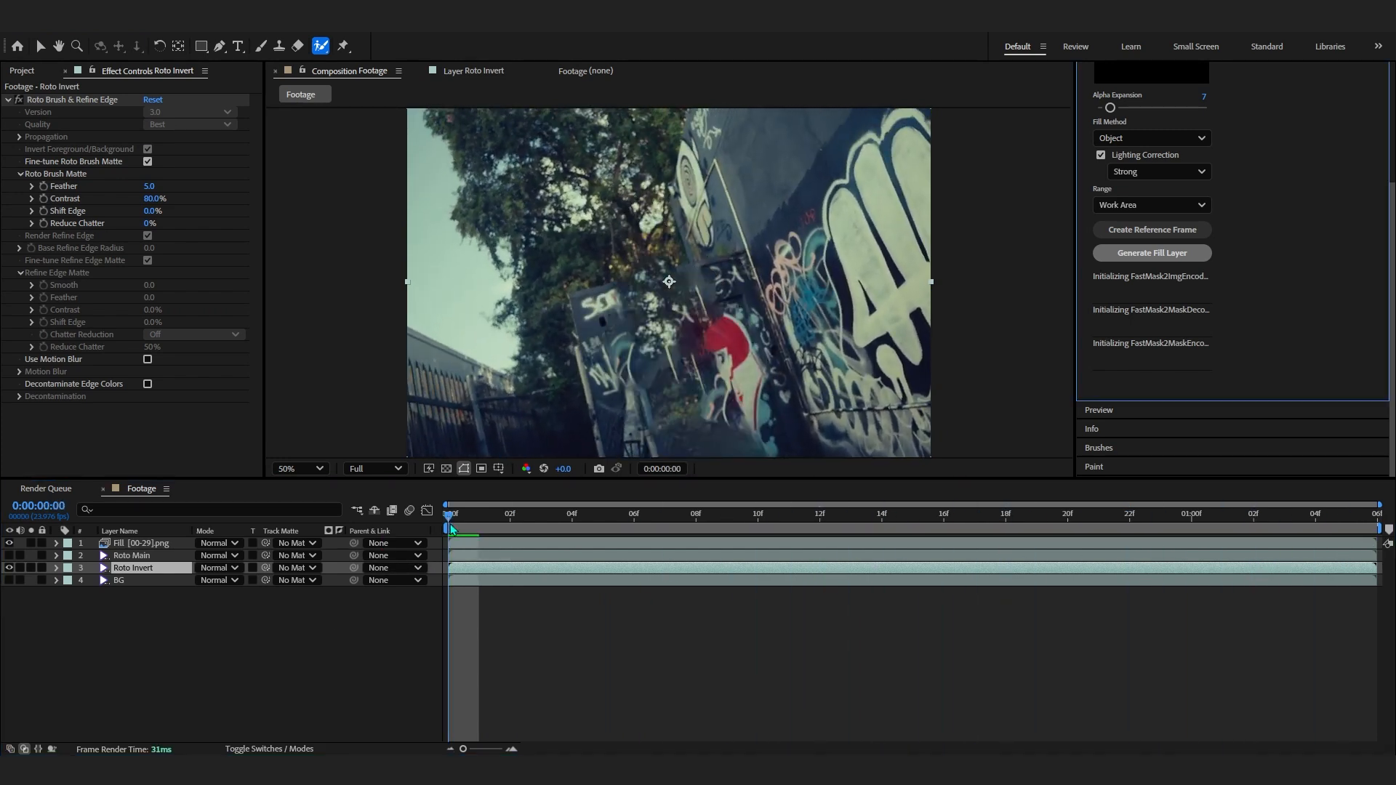
key(space)
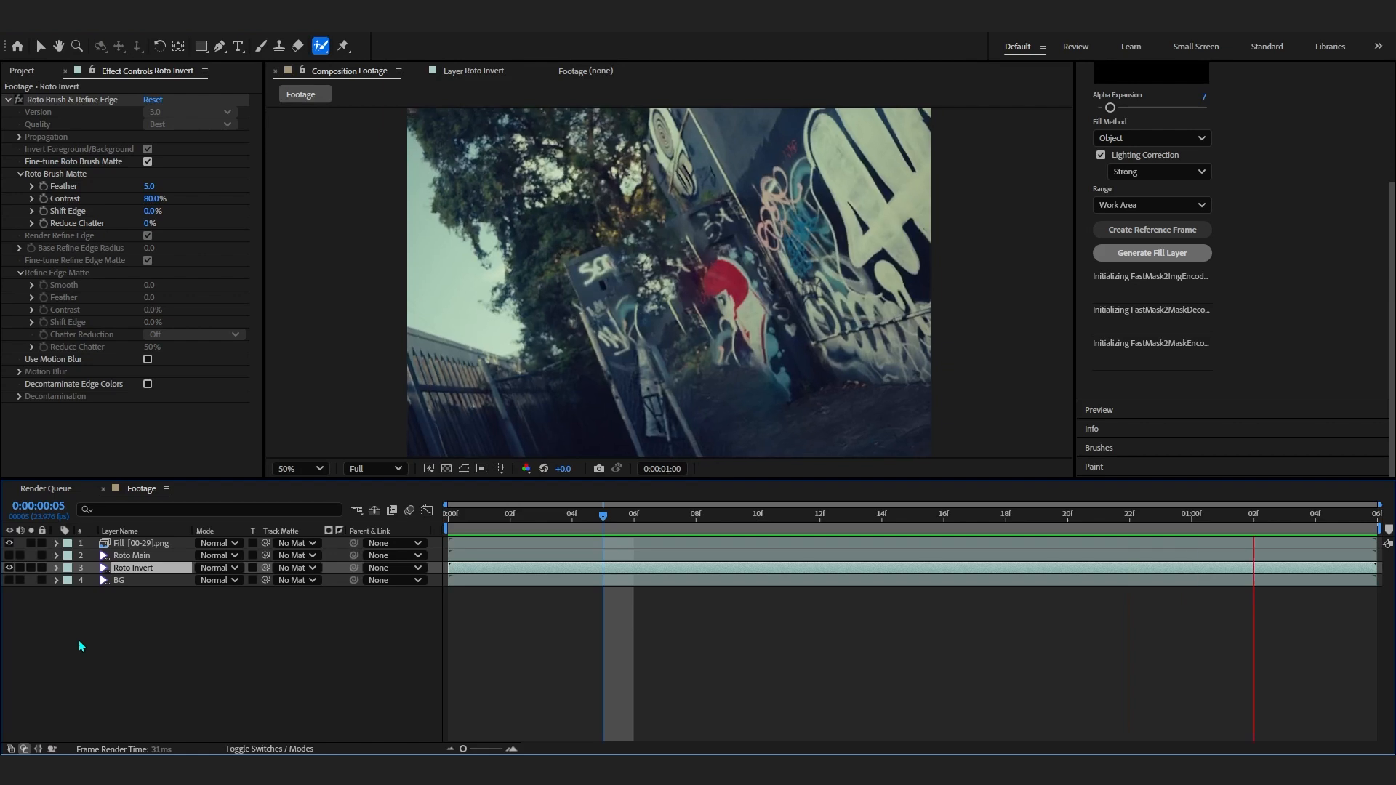
- Toggle the fill layer's visibility on and off to compare the clean plate with the original footage
click(8, 544)
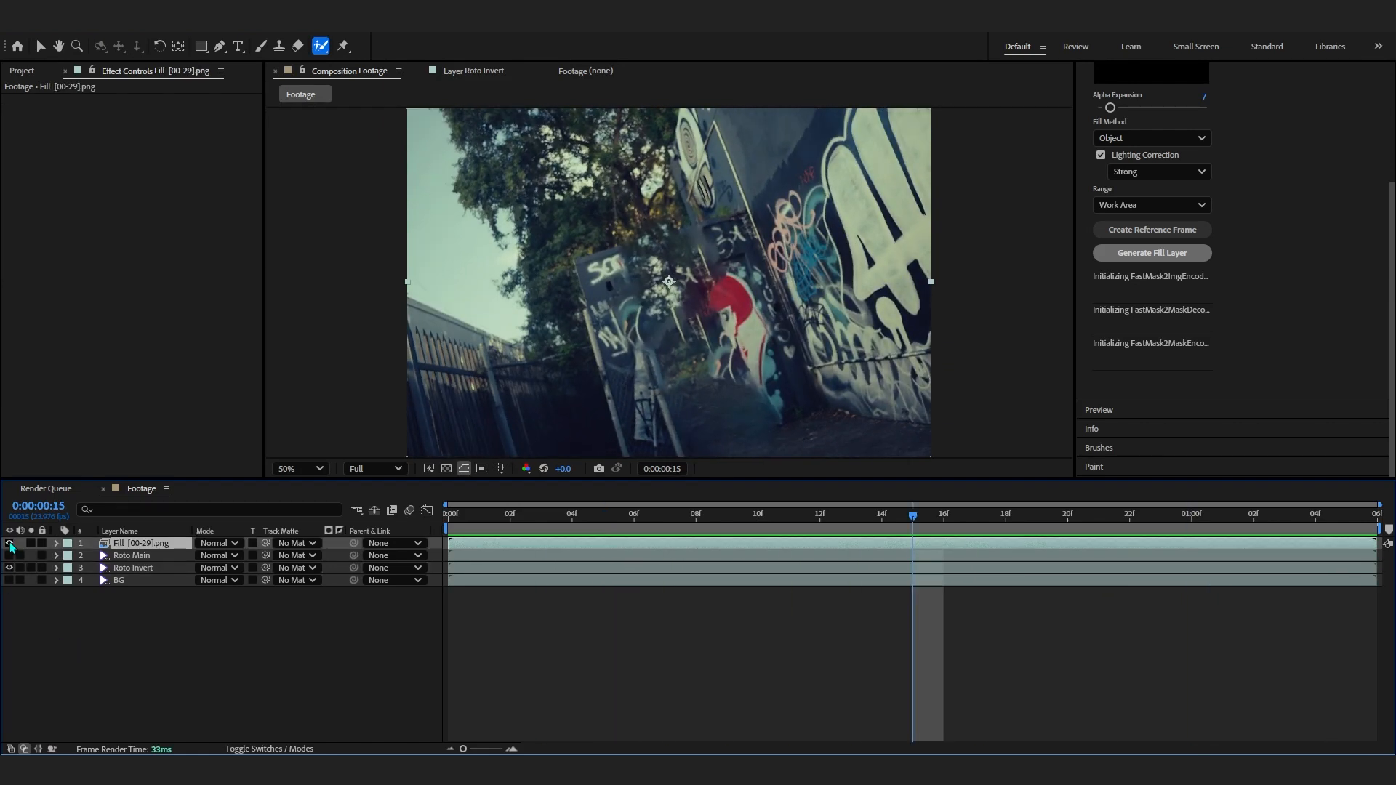
click(8, 544)
click(9, 544)
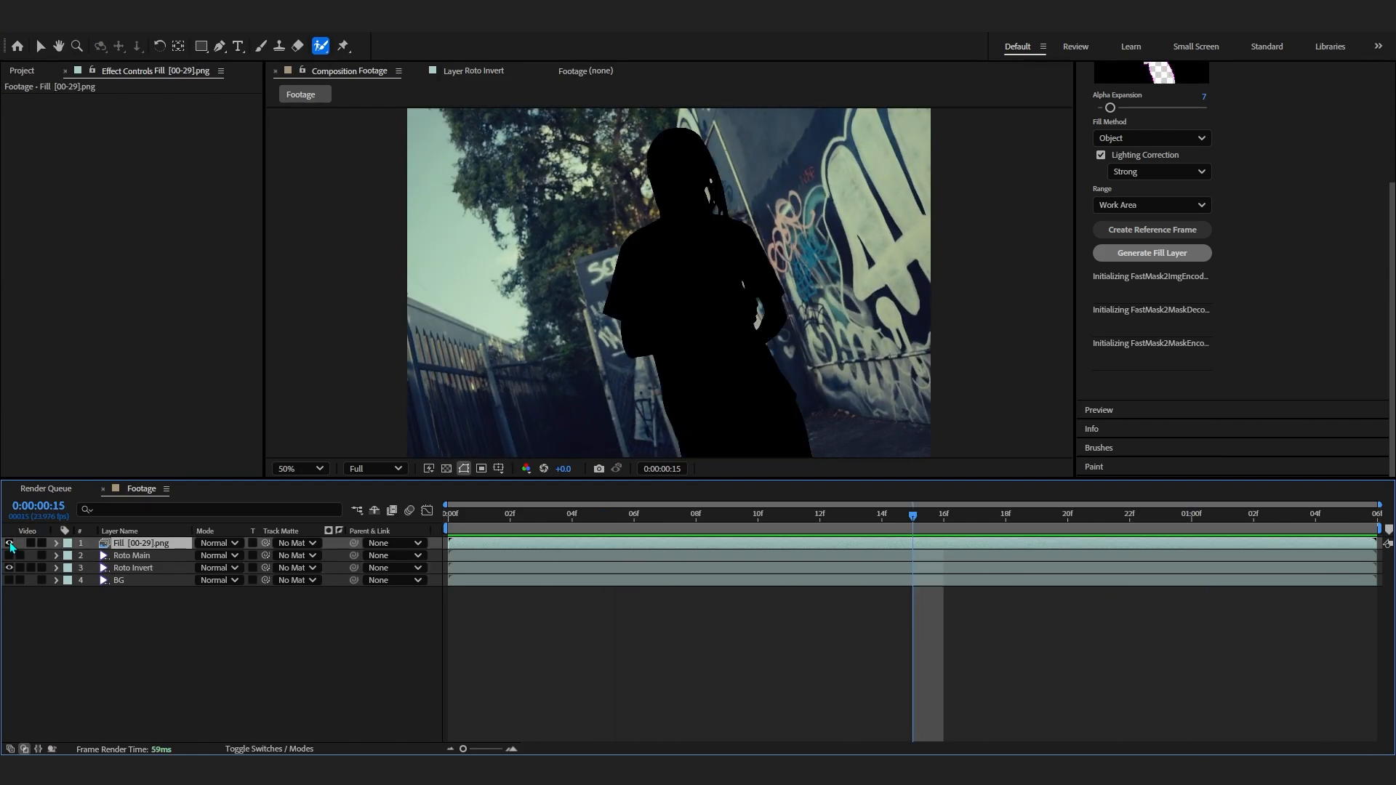
click(8, 544)
click(9, 544)
click(8, 544)
click(9, 544)
- Move the Roto Main layer above the fill layer, turn its visibility on and select it
key(F4)
drag(145, 544, 138, 559)
click(8, 543)
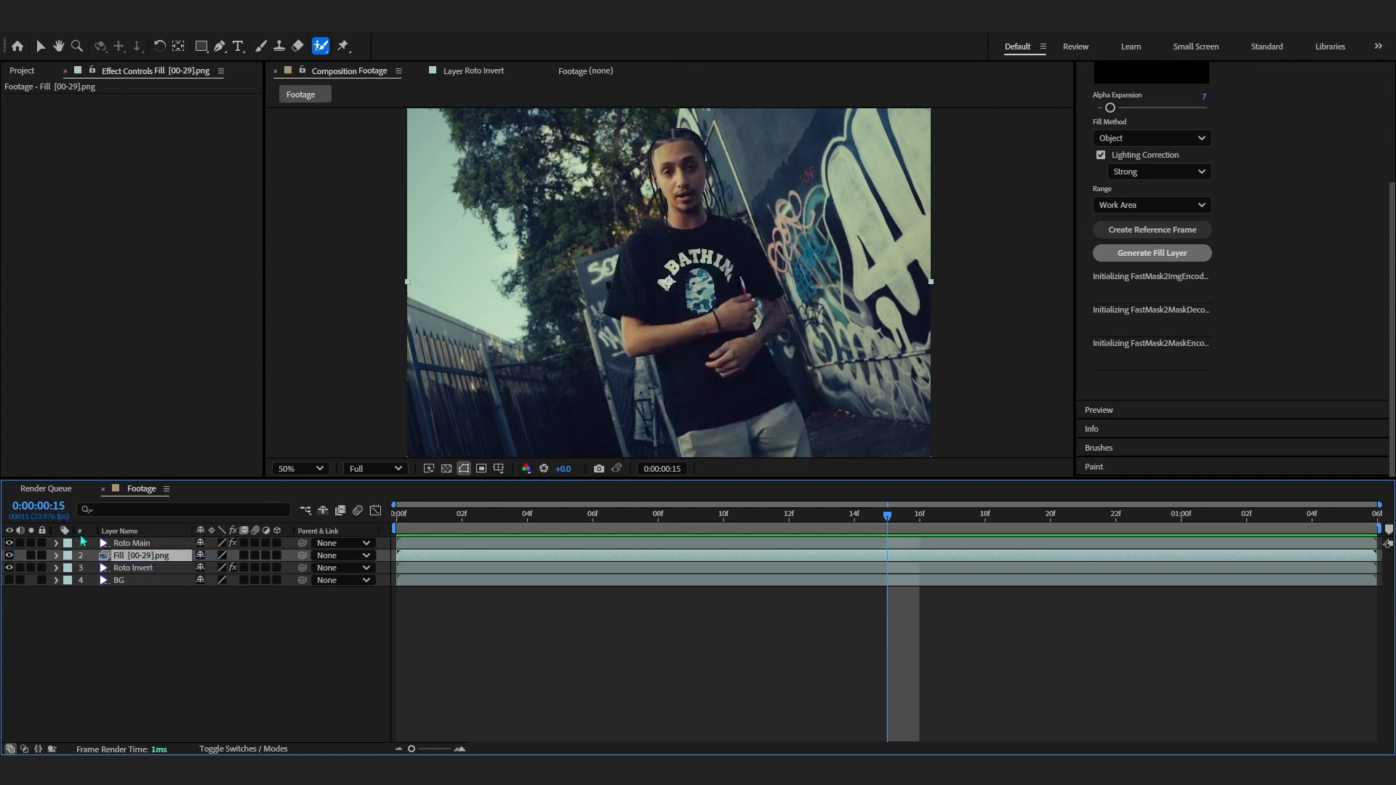
click(131, 543)
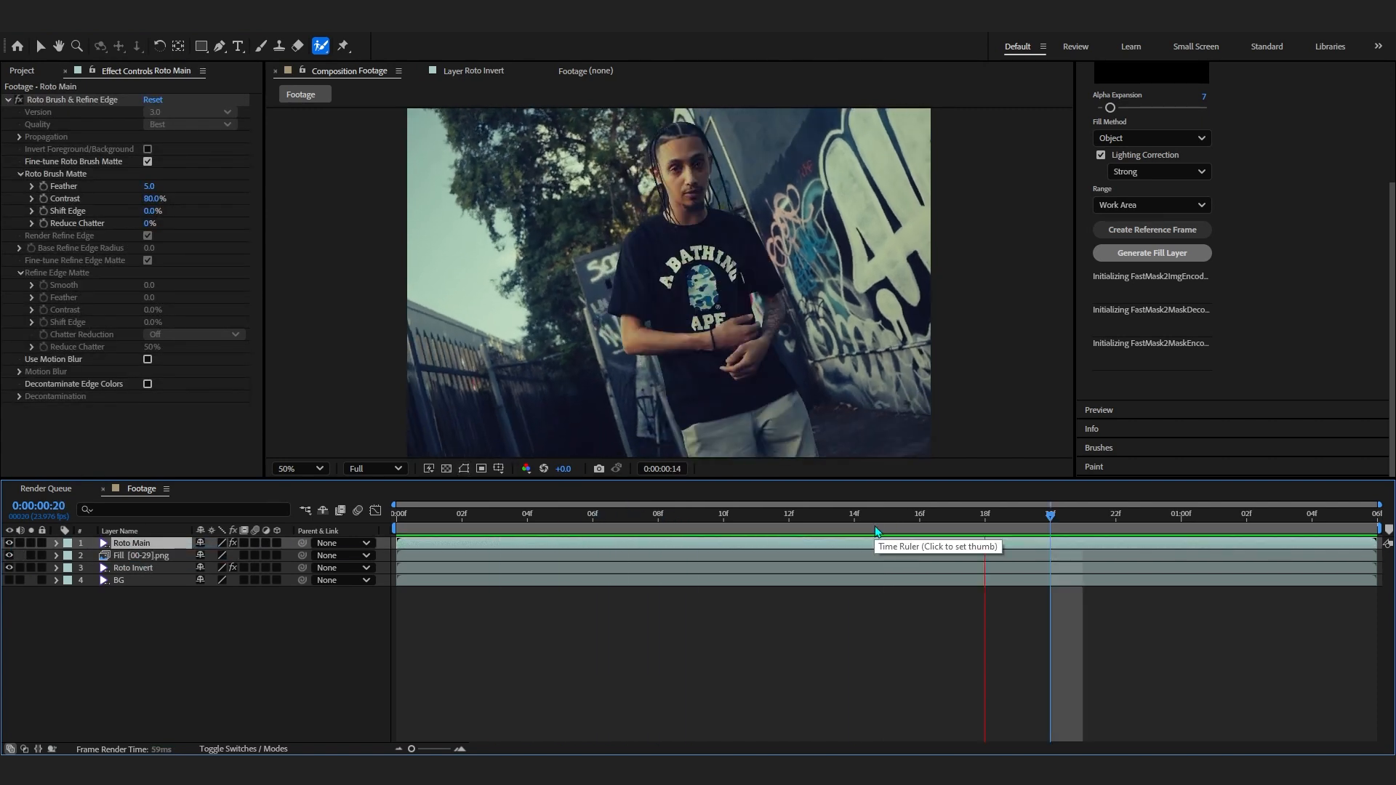
- Solo the Roto Main layer and preview its cut-out playback
key(space)
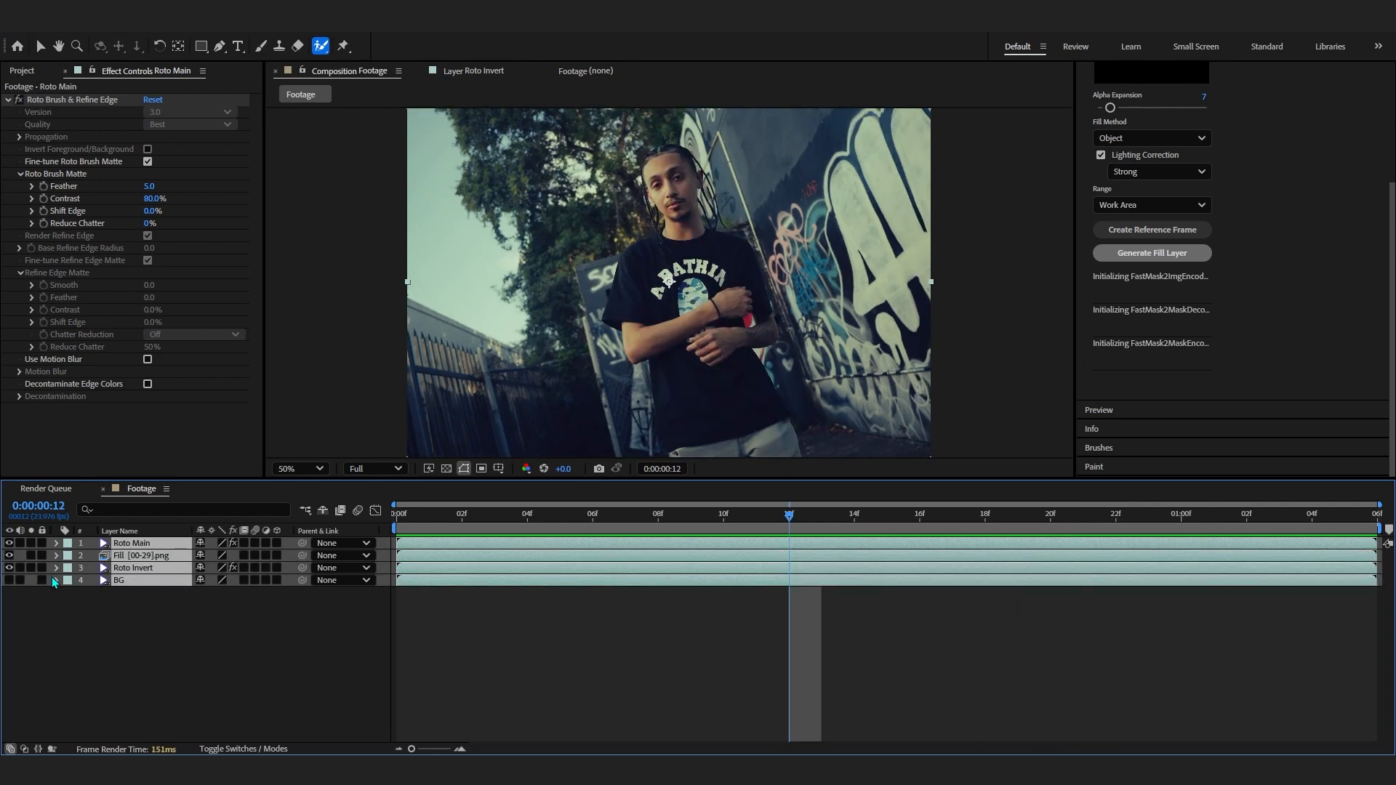
click(84, 642)
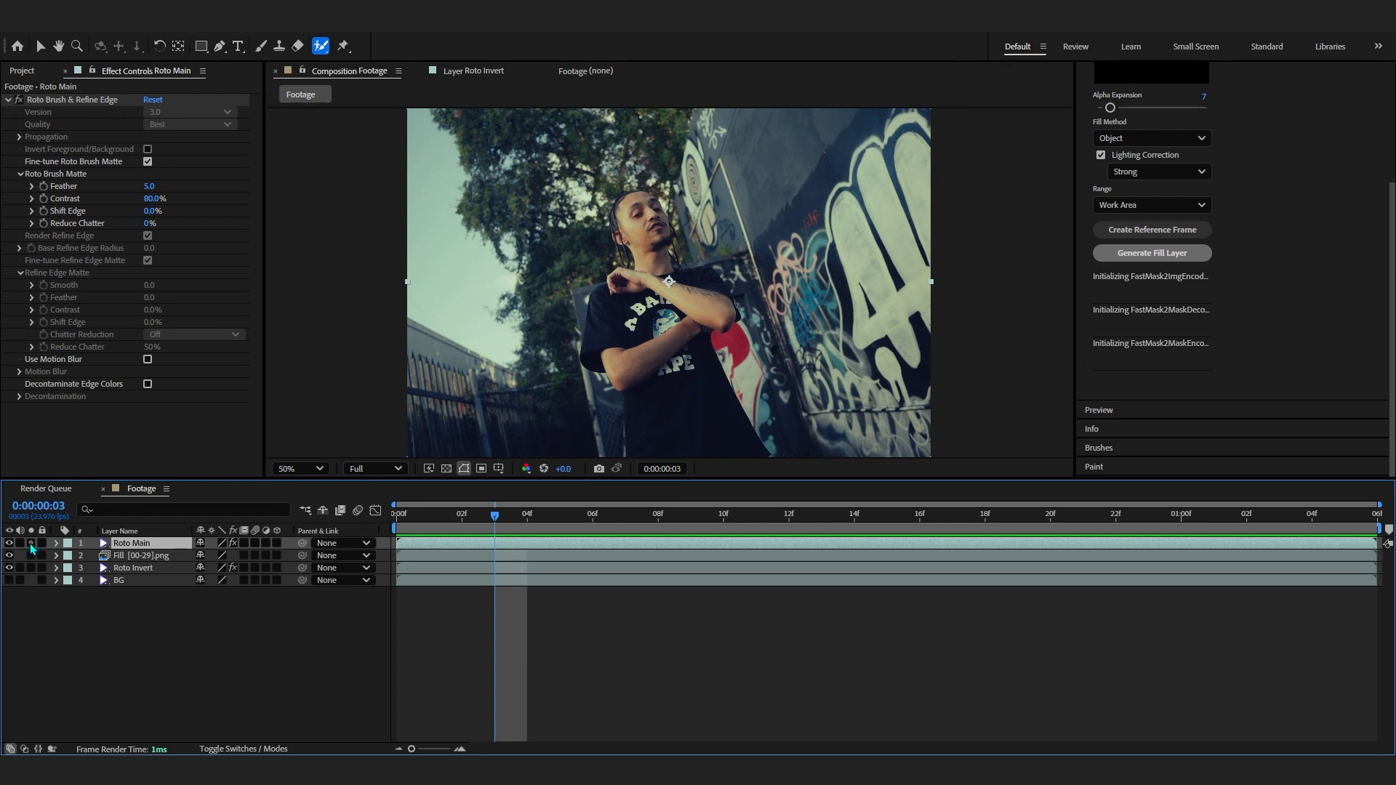
click(31, 544)
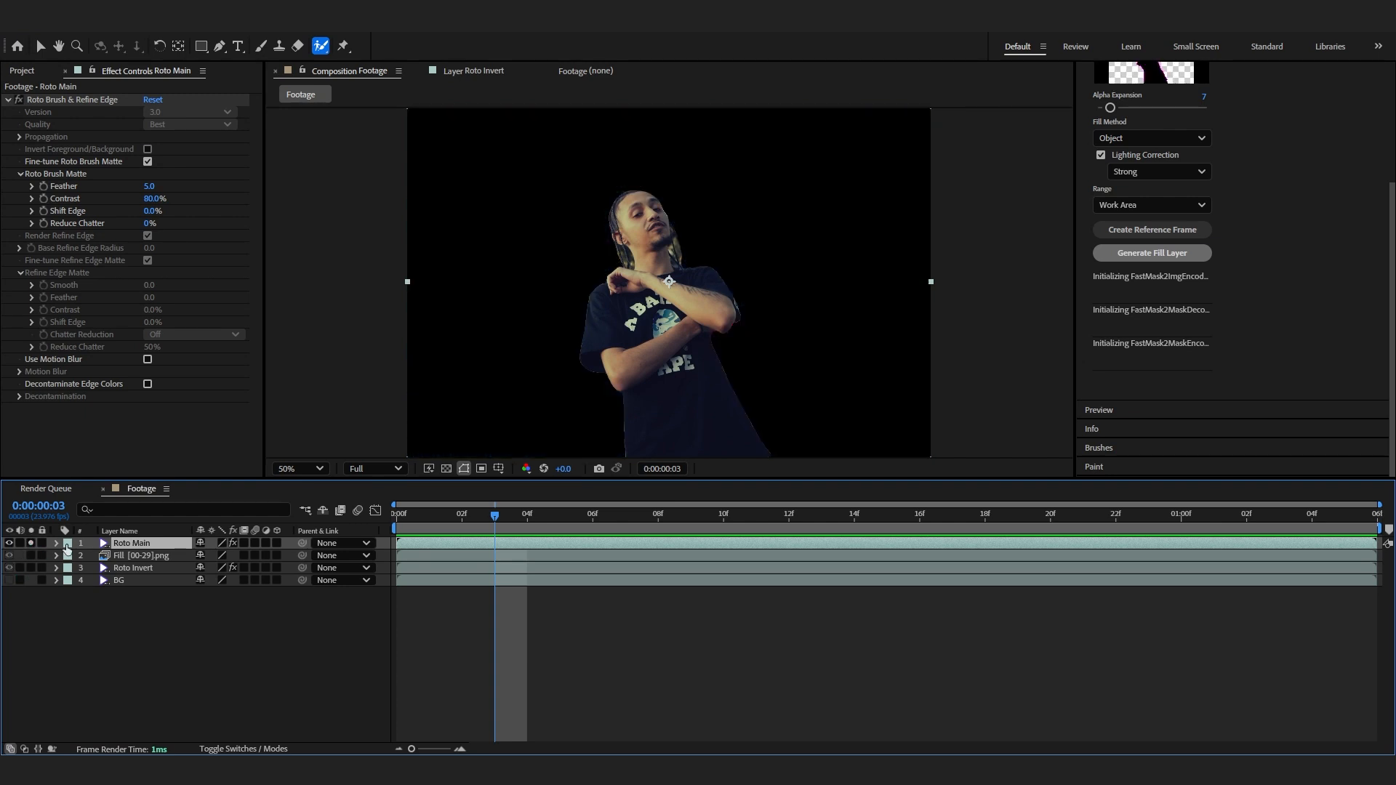
key(space)
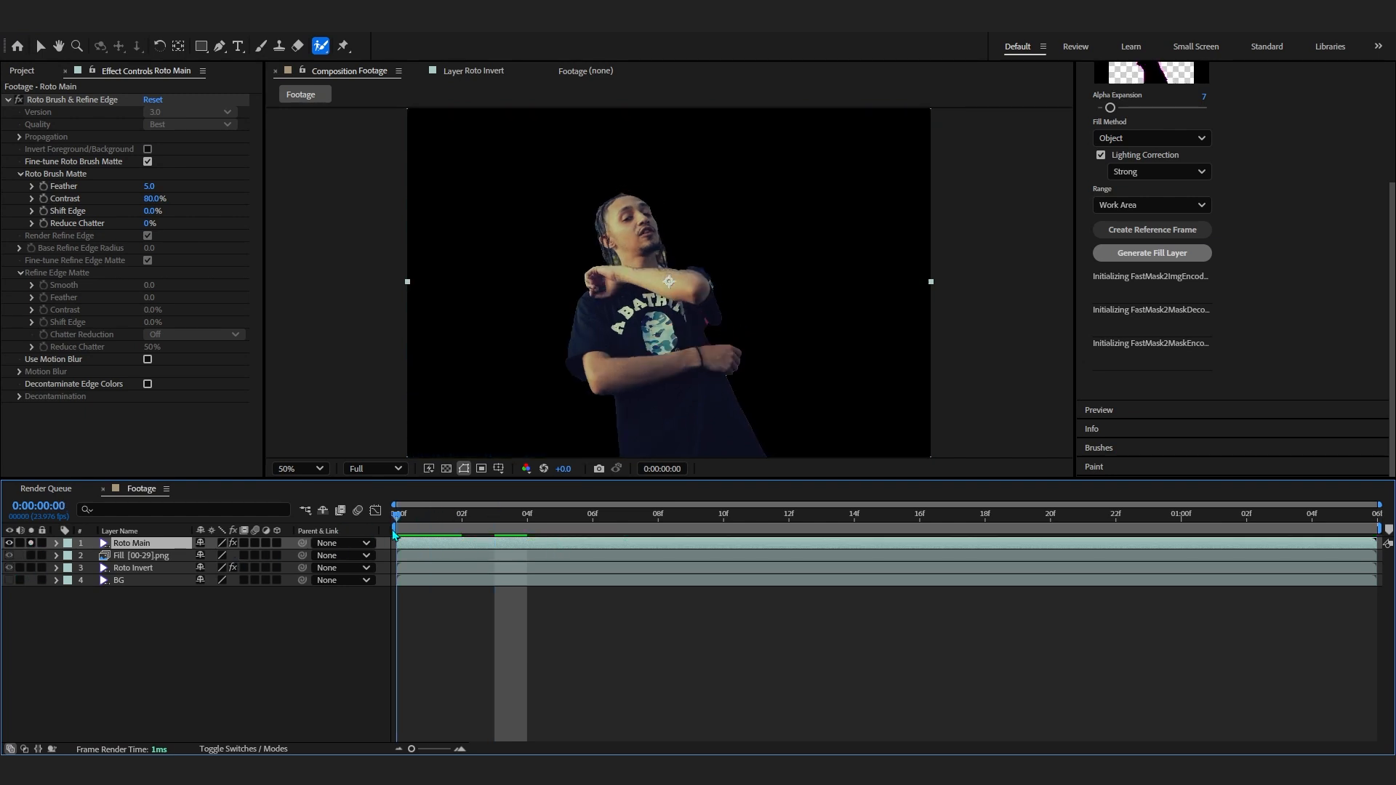
key(space)
- Pre-compose the Roto Main layer as Roto Main Comp 1, moving all attributes into the new composition
key(v)
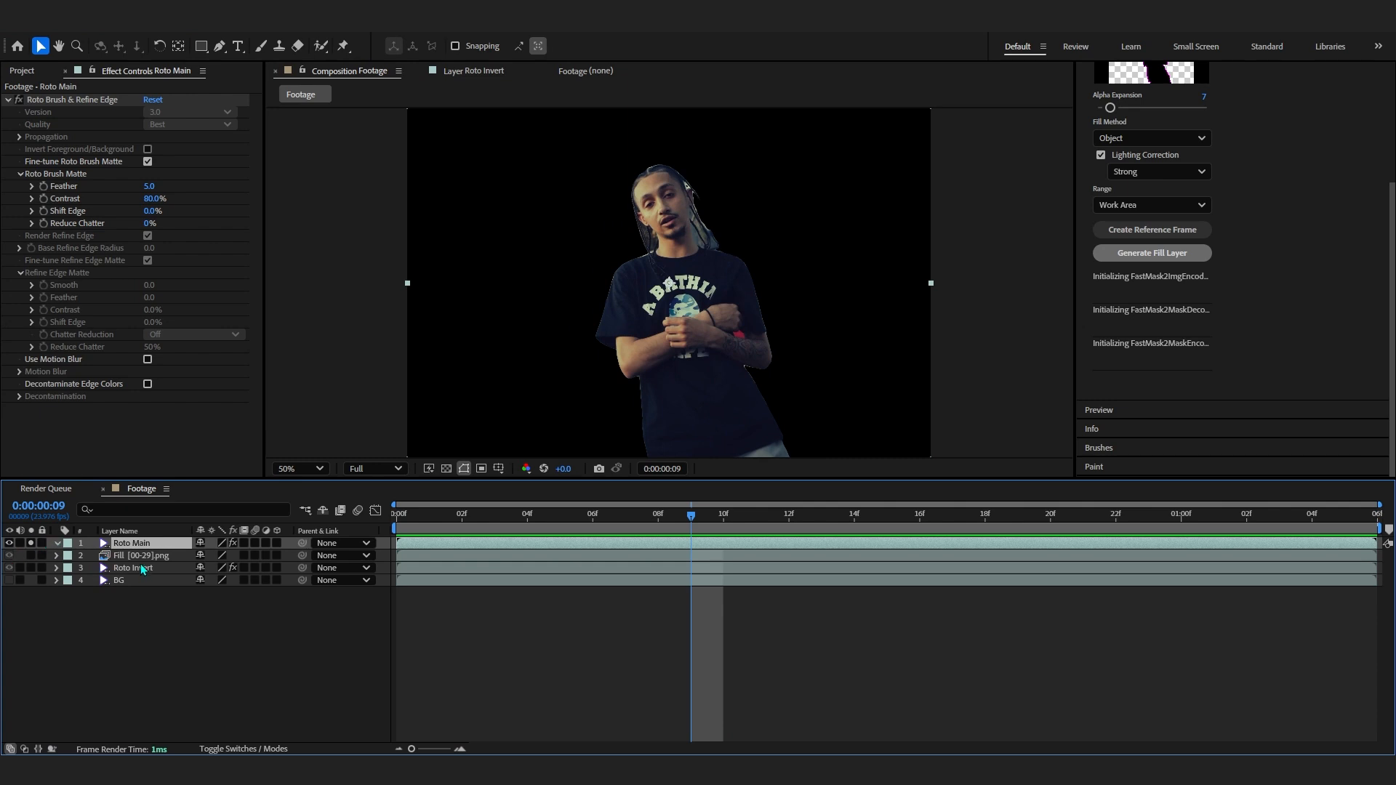
right_click(124, 551)
click(211, 469)
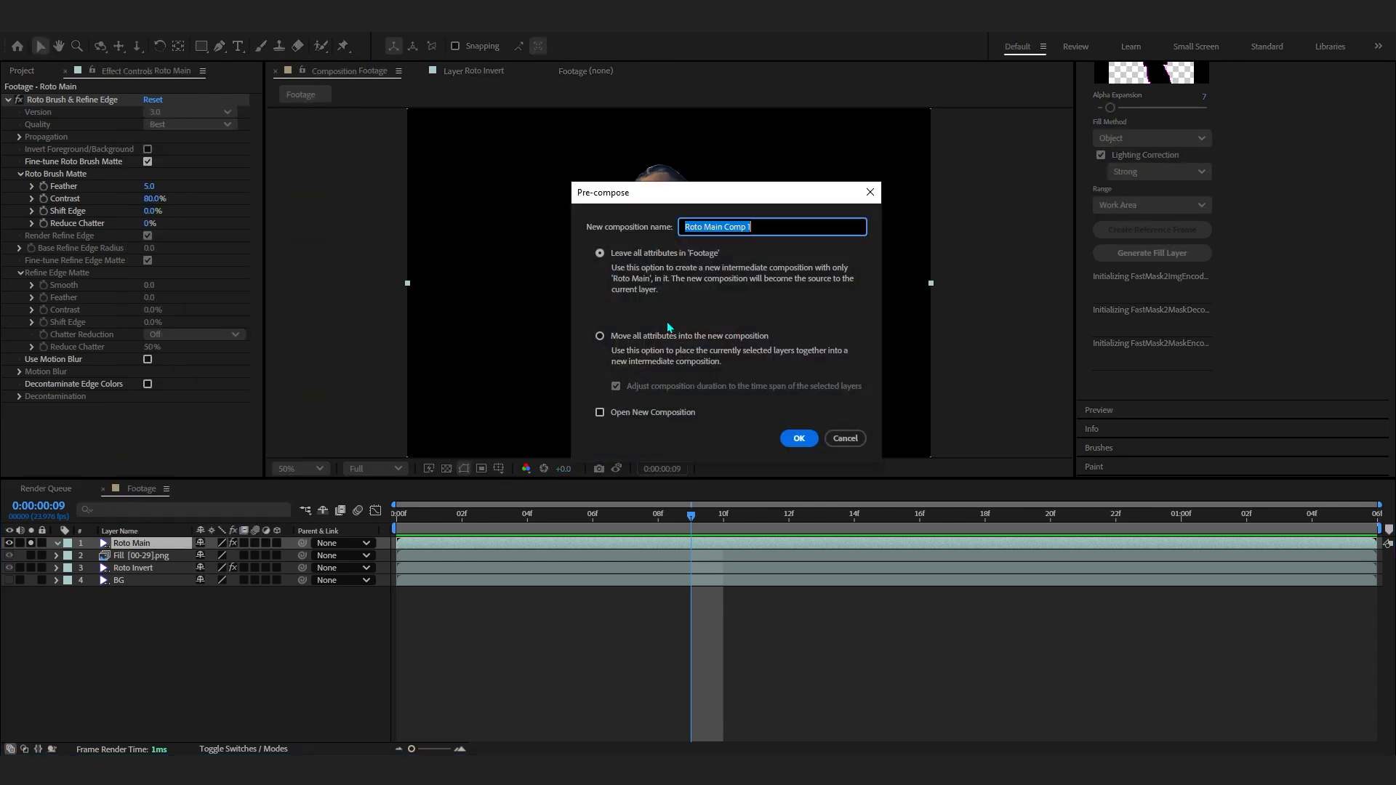
click(614, 337)
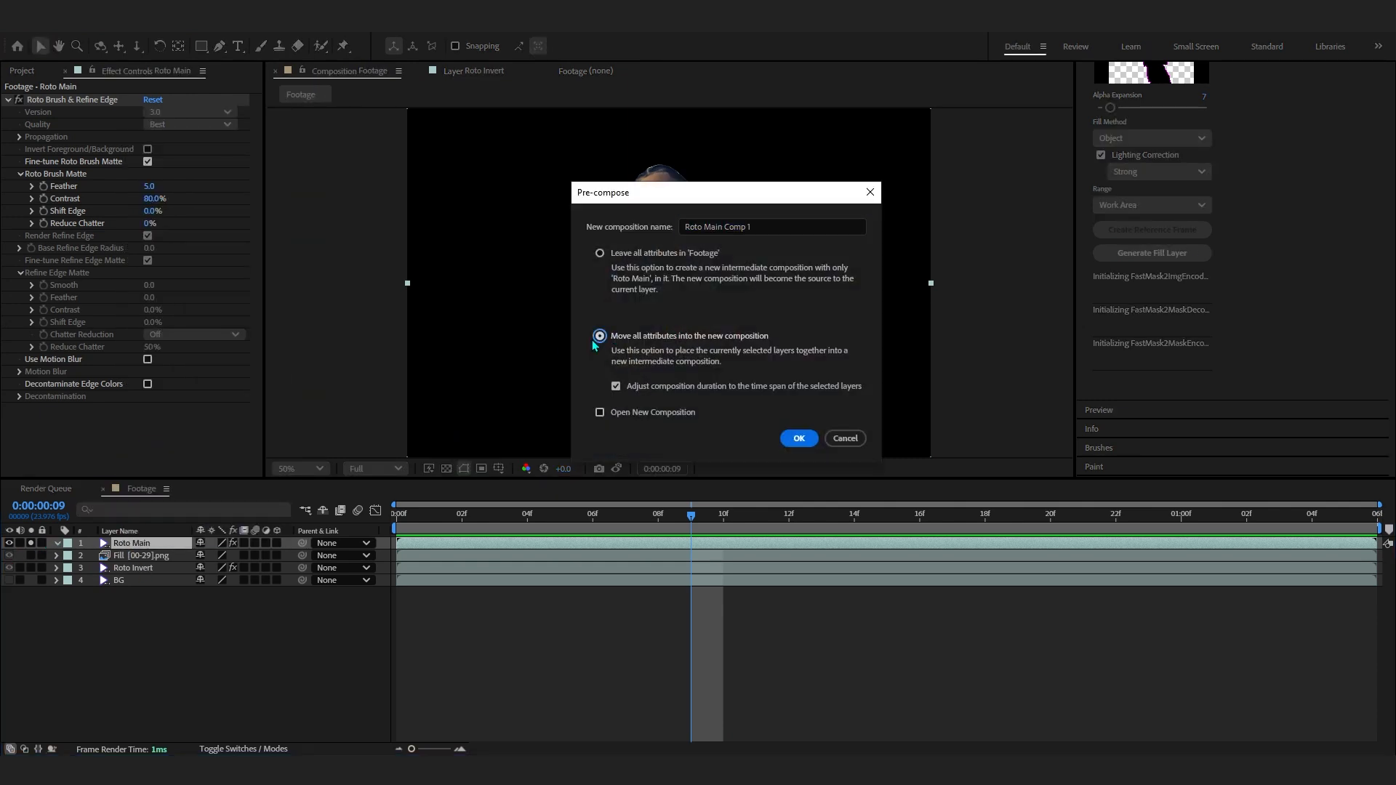
click(799, 438)
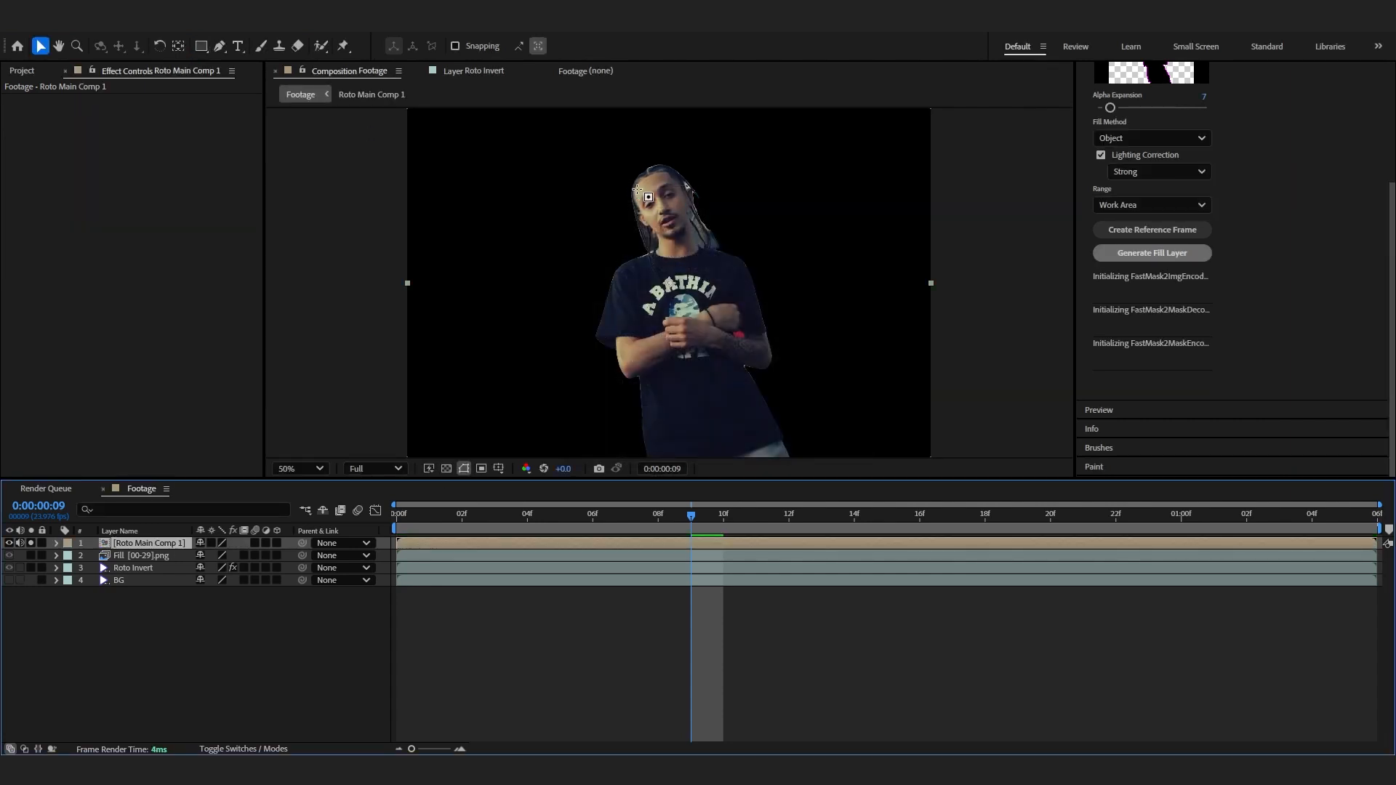
- Draw a rectangular mask around the person at 0:00:01:04 on the precomposed layer
key(q)
drag(690, 515, 1298, 528)
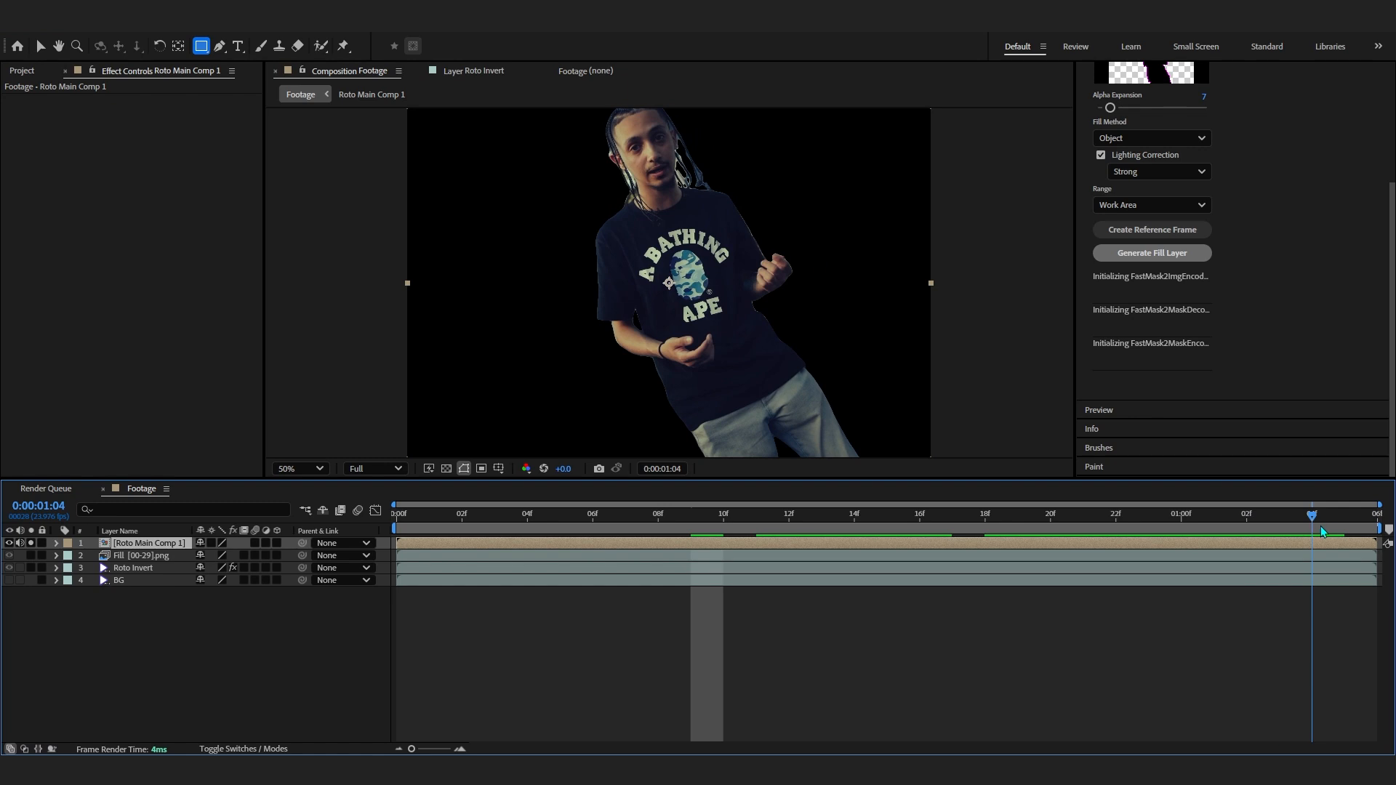
key(comma)
key(comma)
drag(616, 163, 778, 418)
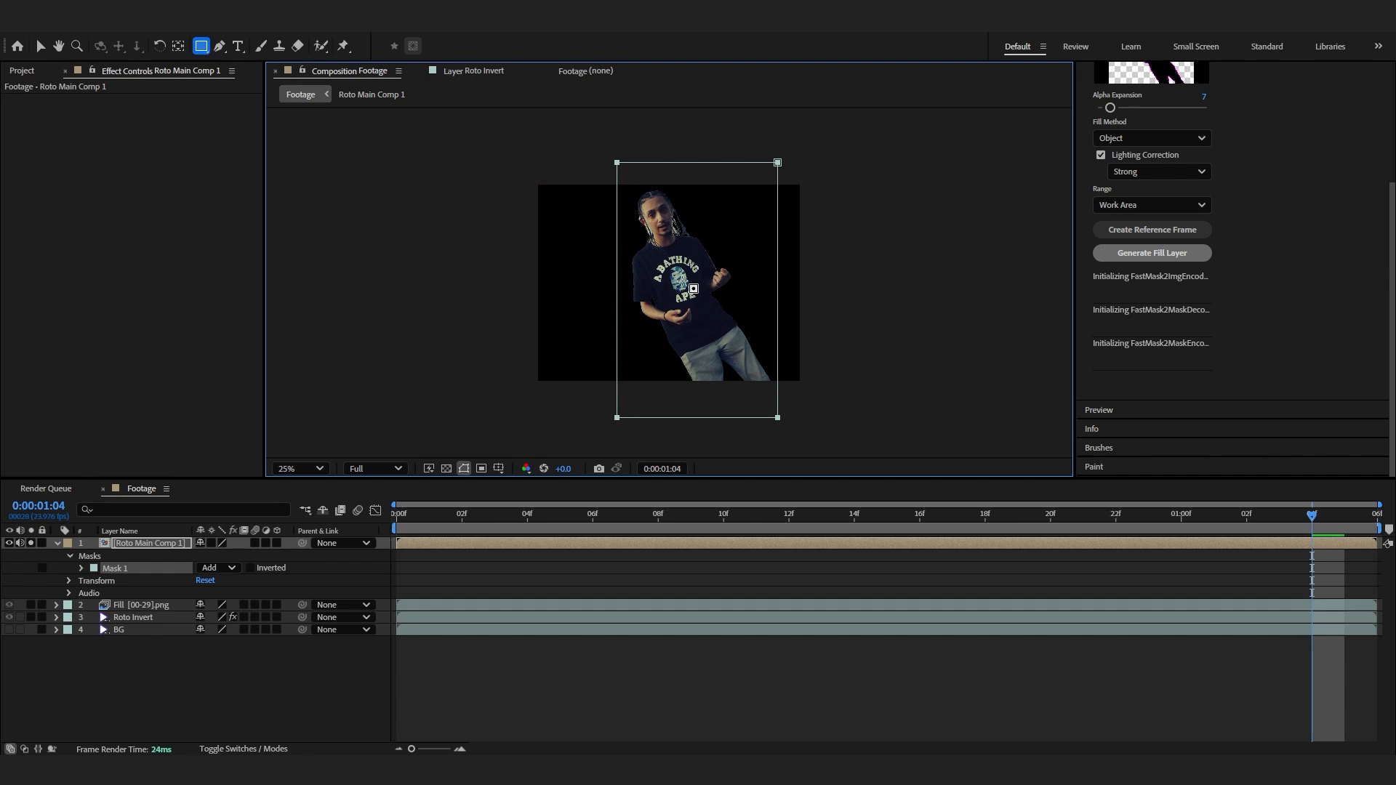
key(period)
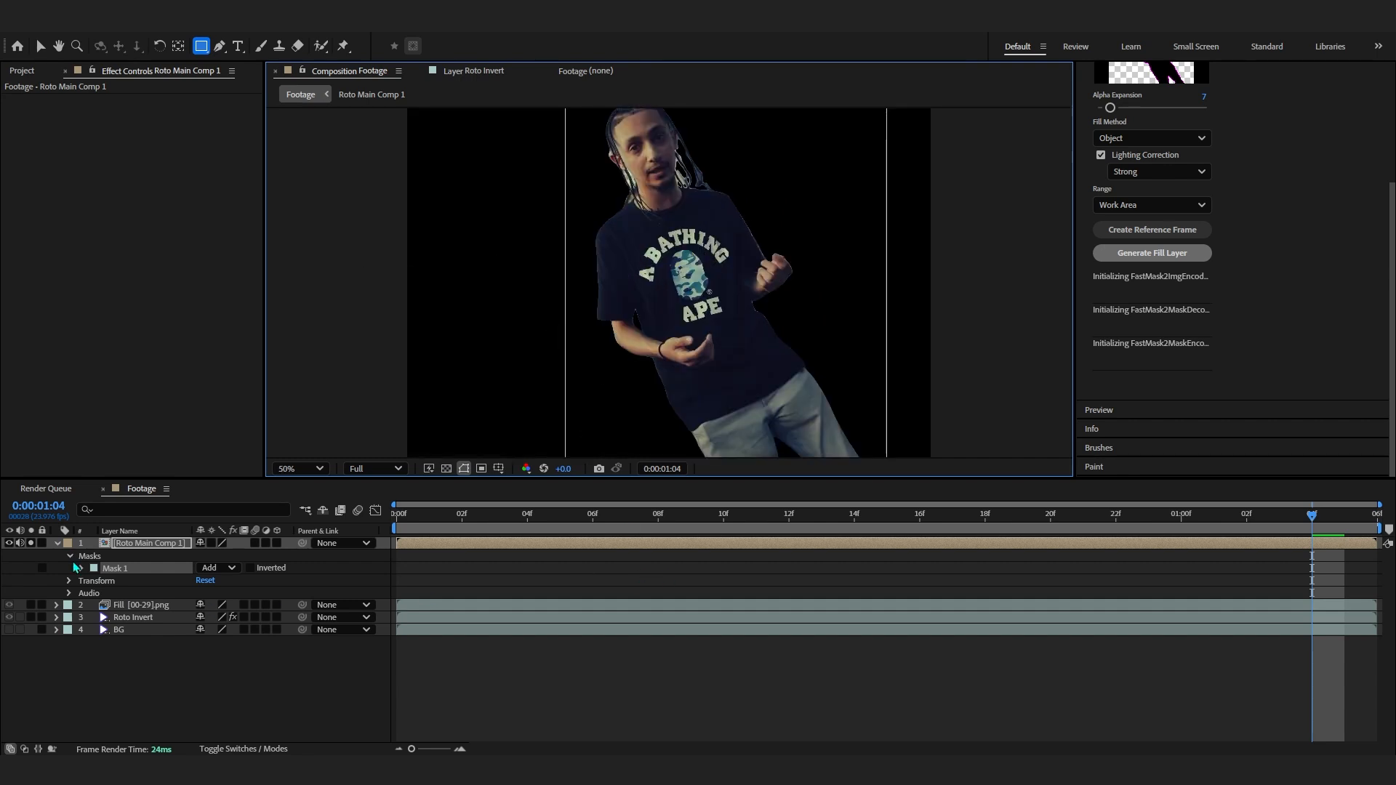
- Add a Mask Path keyframe at 0:00:01:04 and go back to frame 7
key(m)
click(104, 569)
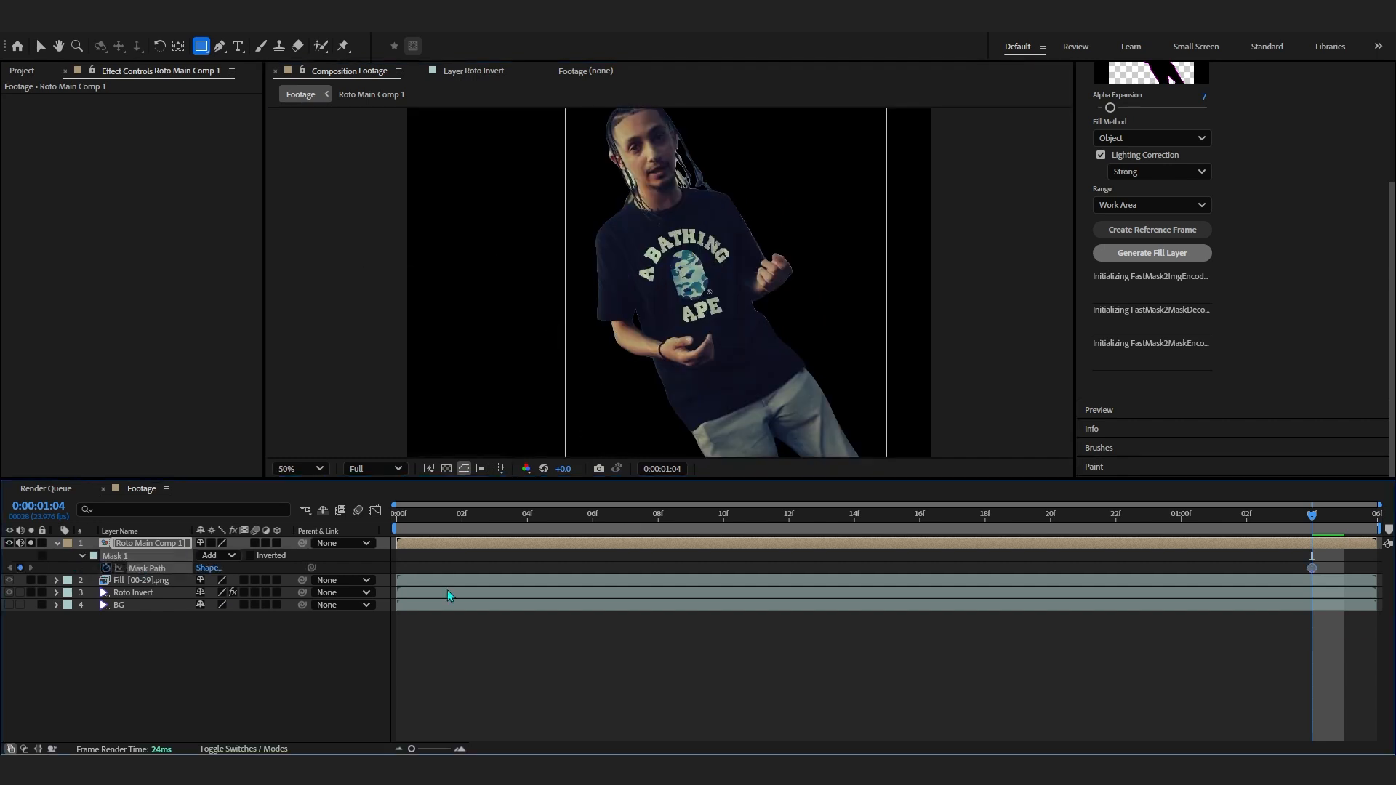
drag(1306, 533, 625, 533)
- Move the mask downward below the person at 0:00:00:07 so the layer is hidden there
key(v)
key(comma)
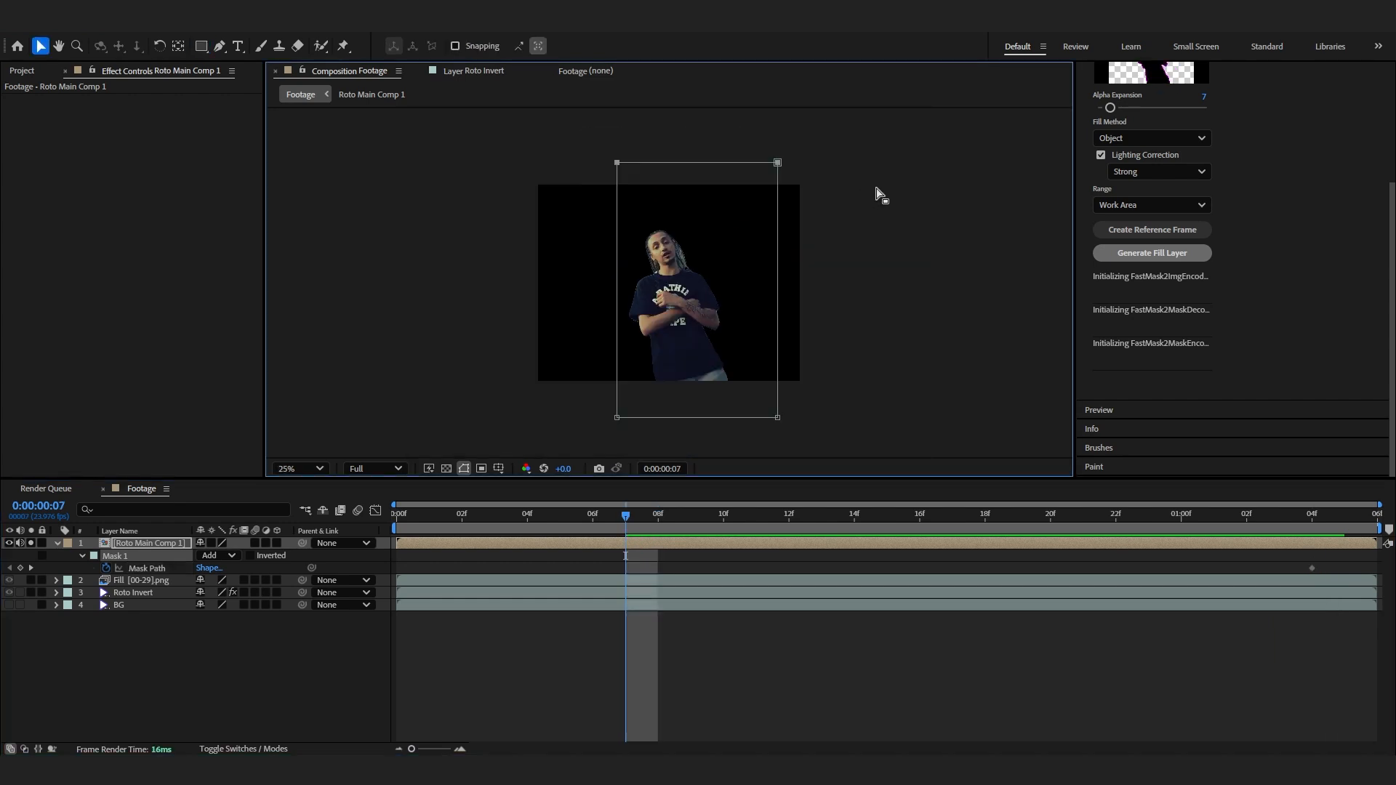
drag(585, 146, 779, 167)
drag(780, 166, 819, 393)
key(period)
- Fit the composition view and preview the mask reveal from the start
click(319, 468)
click(306, 195)
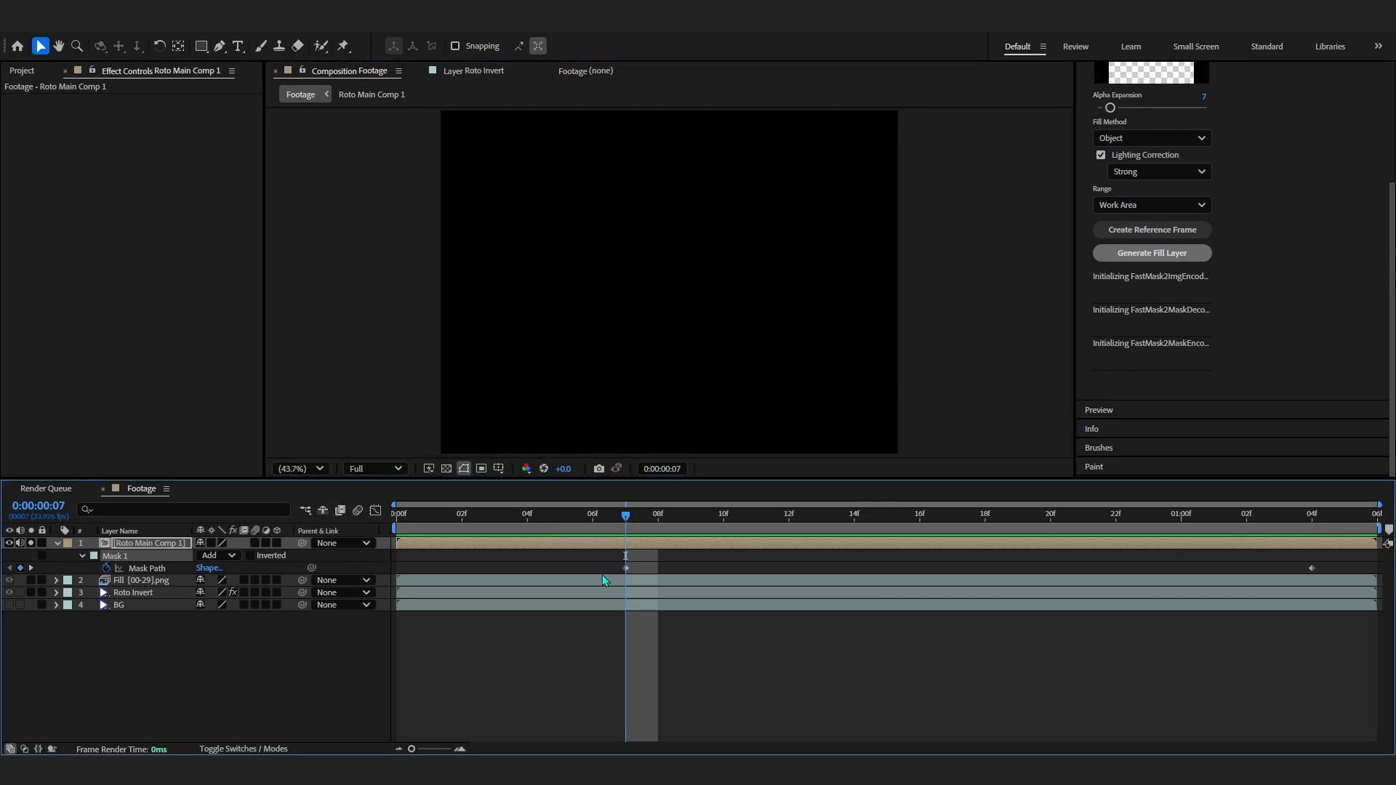
key(Home)
key(space)
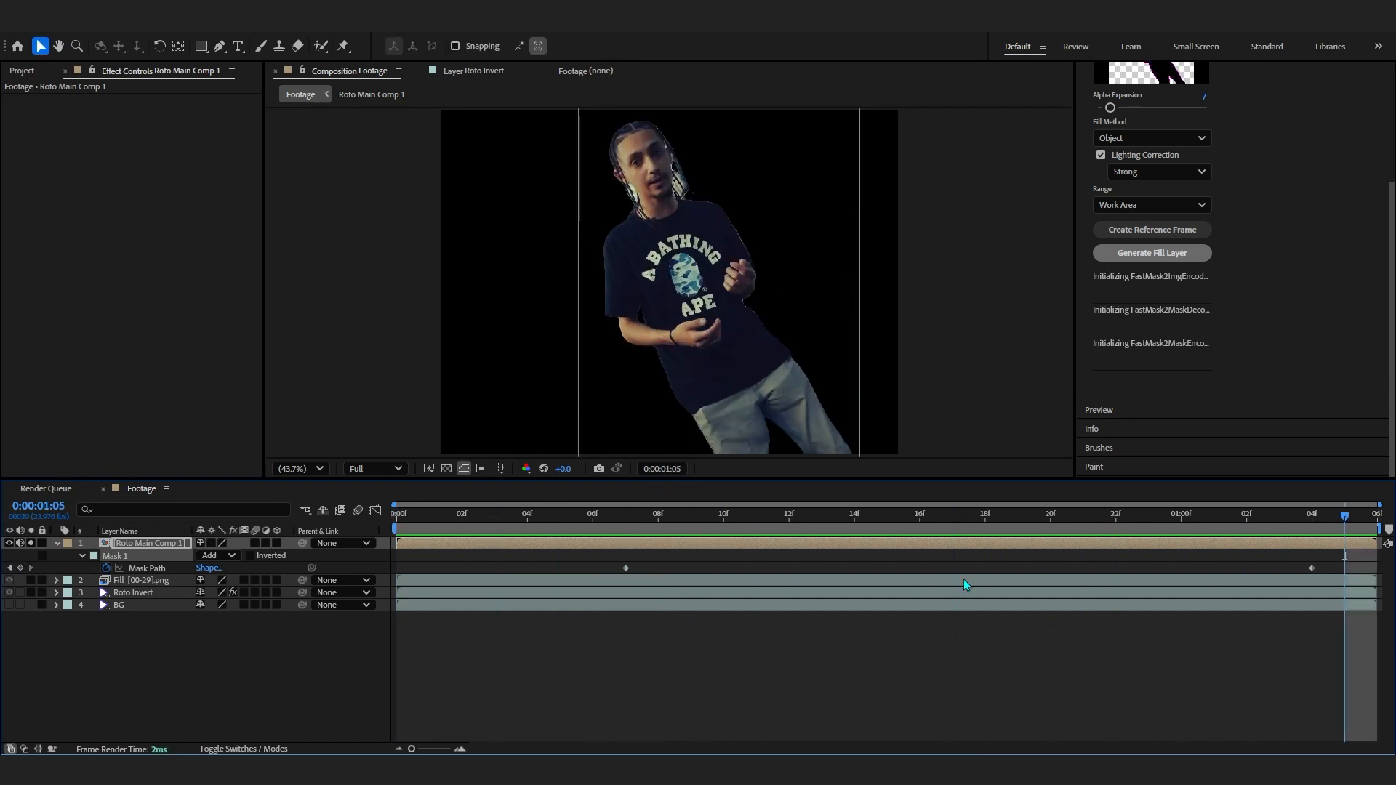
- Shift both Mask Path keyframes about one frame earlier and review the timing
drag(1356, 558, 274, 598)
drag(627, 569, 578, 574)
drag(582, 517, 466, 520)
key(space)
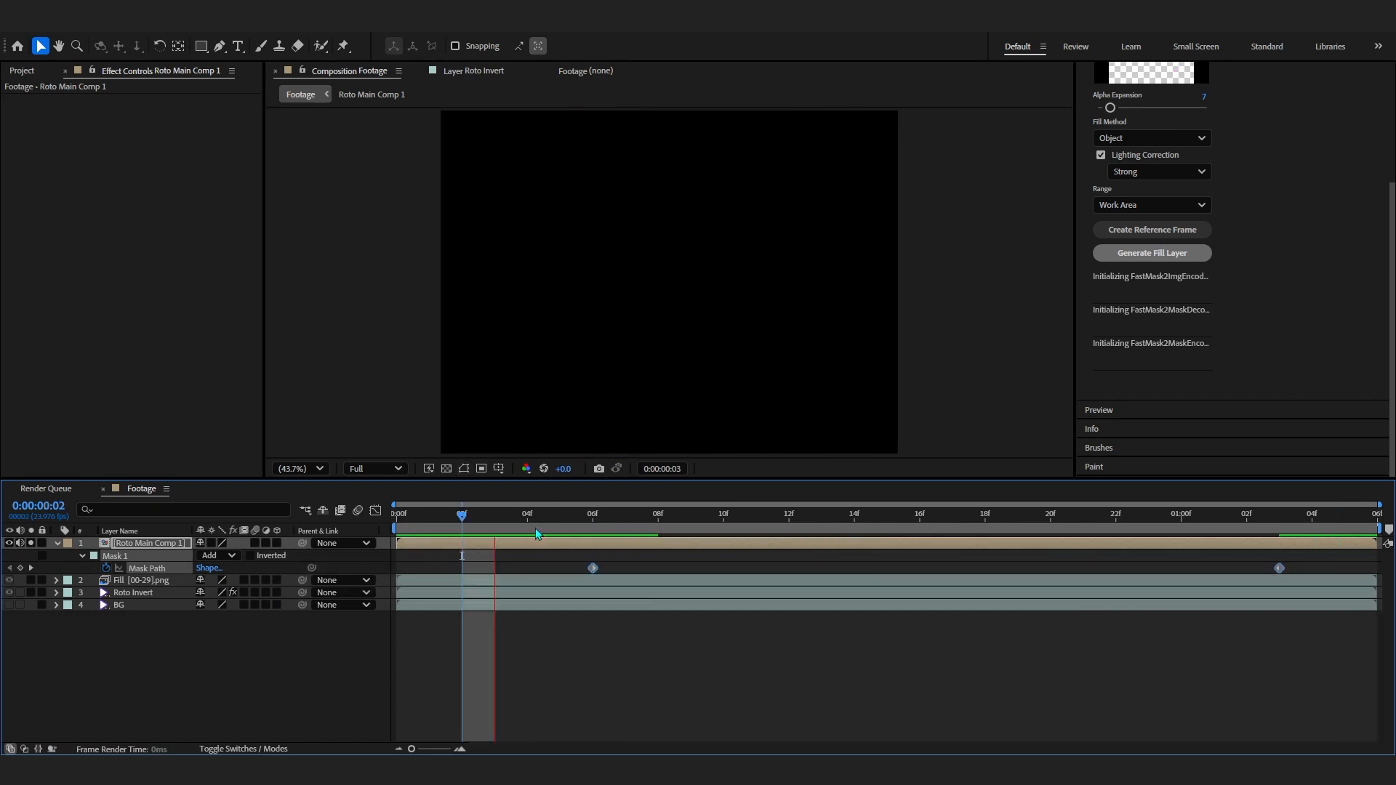
- Nudge the first mask keyframe earlier and apply Easy Ease to both keyframes
click(541, 522)
drag(593, 568, 561, 569)
click(1181, 517)
drag(1329, 557, 138, 674)
key(F9)
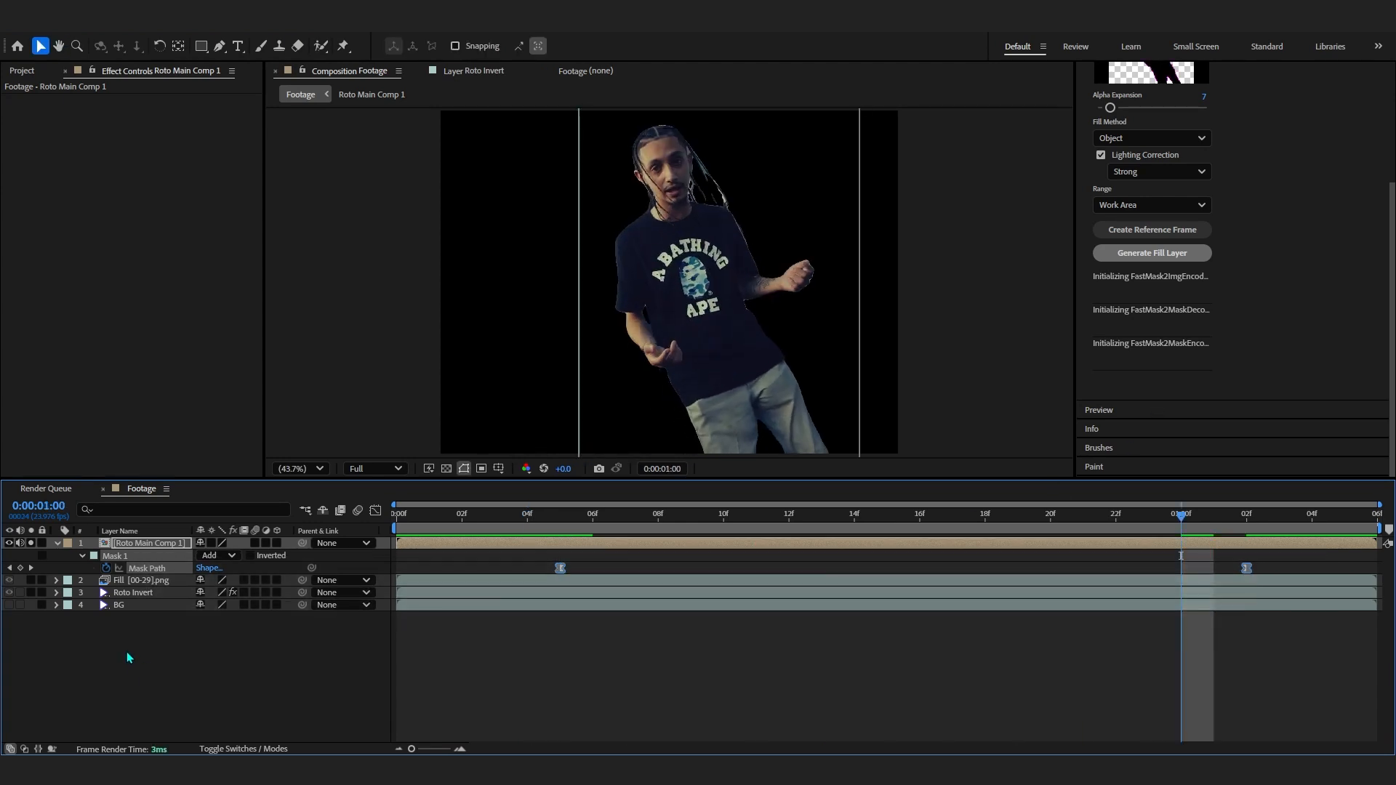
- Reshape the Mask Path speed curve in the graph for a quick start and long ease-out
click(374, 511)
drag(1309, 540, 988, 709)
drag(674, 708, 712, 709)
drag(988, 708, 969, 713)
click(554, 522)
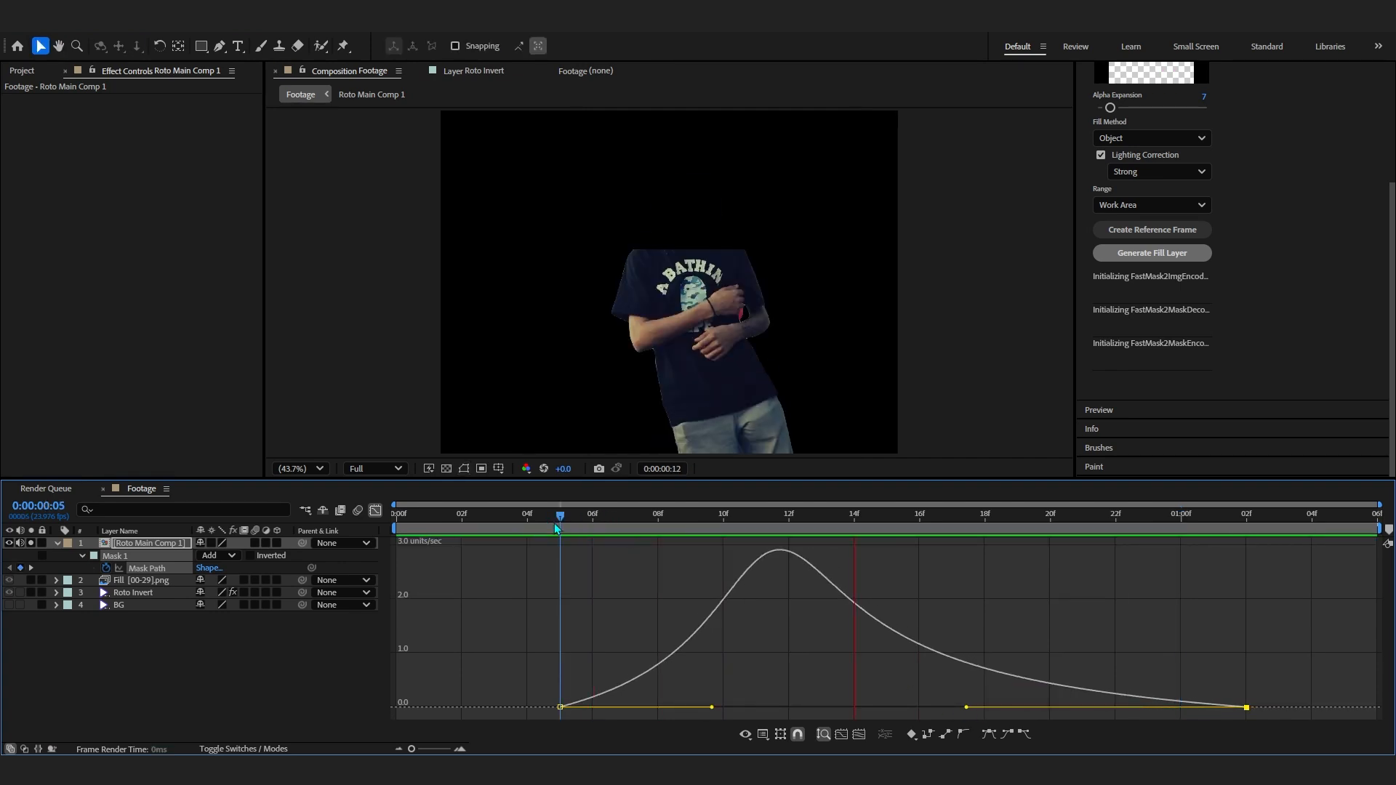
drag(712, 707, 681, 708)
click(577, 529)
- Preview the eased mask reveal
key(space)
key(space)
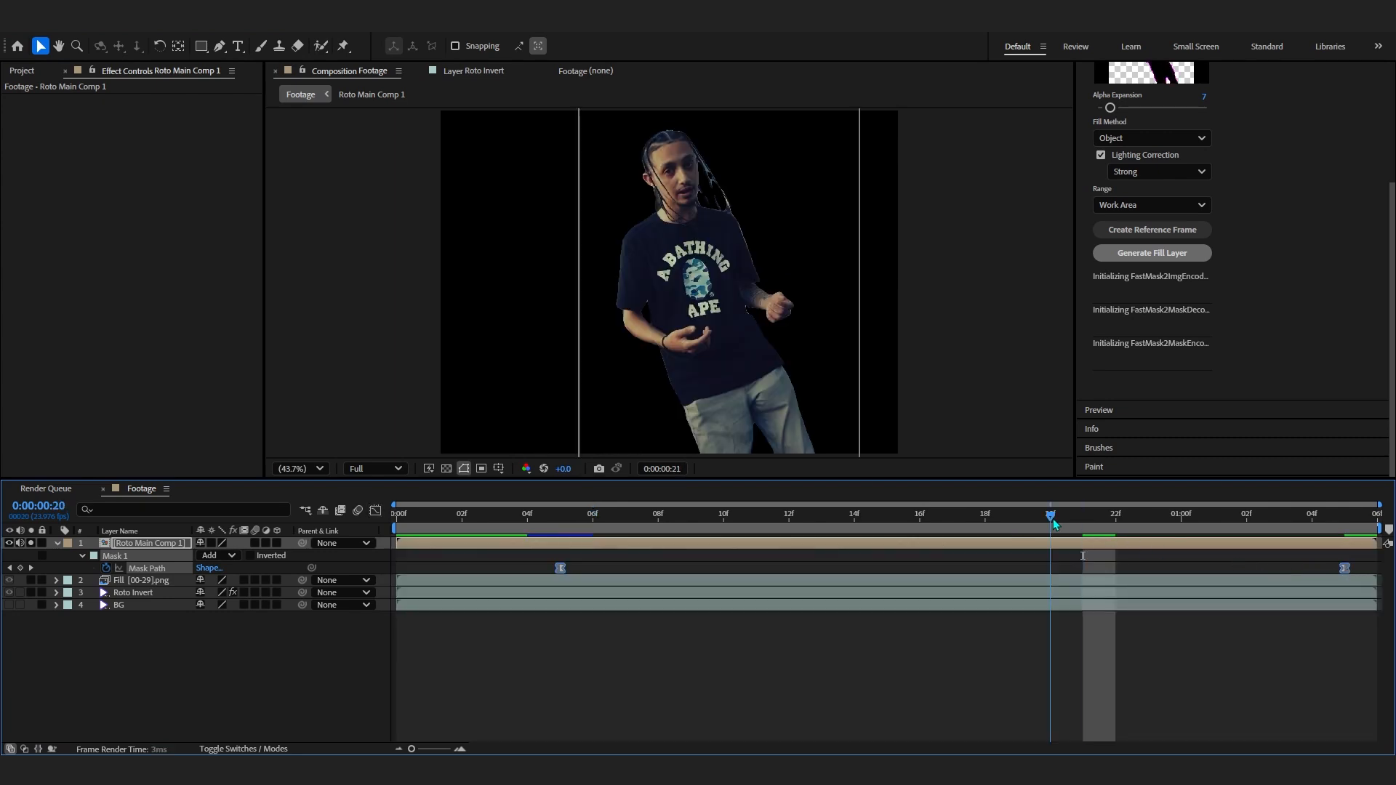
click(566, 524)
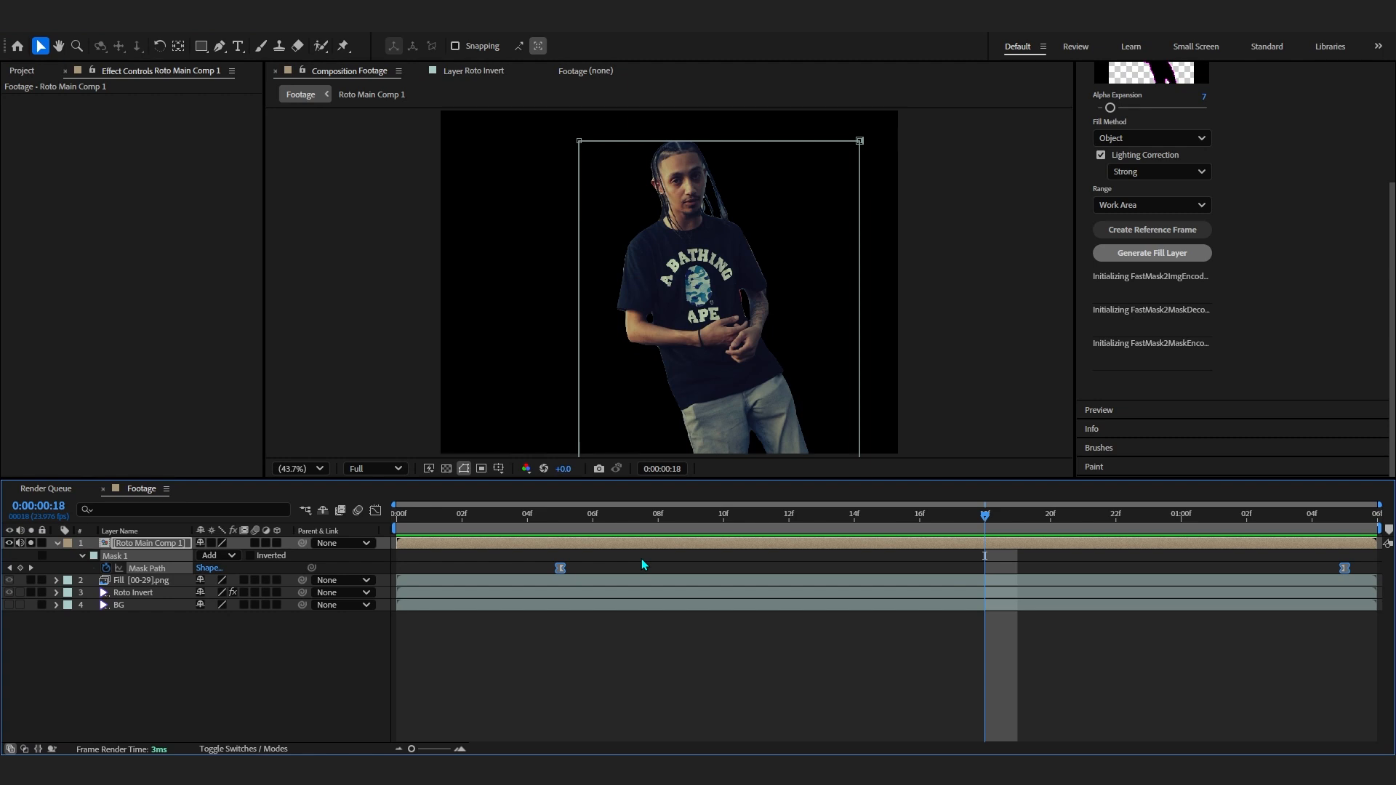
- Set the mask's Mask Feather to 91 pixels
key(f)
click(855, 518)
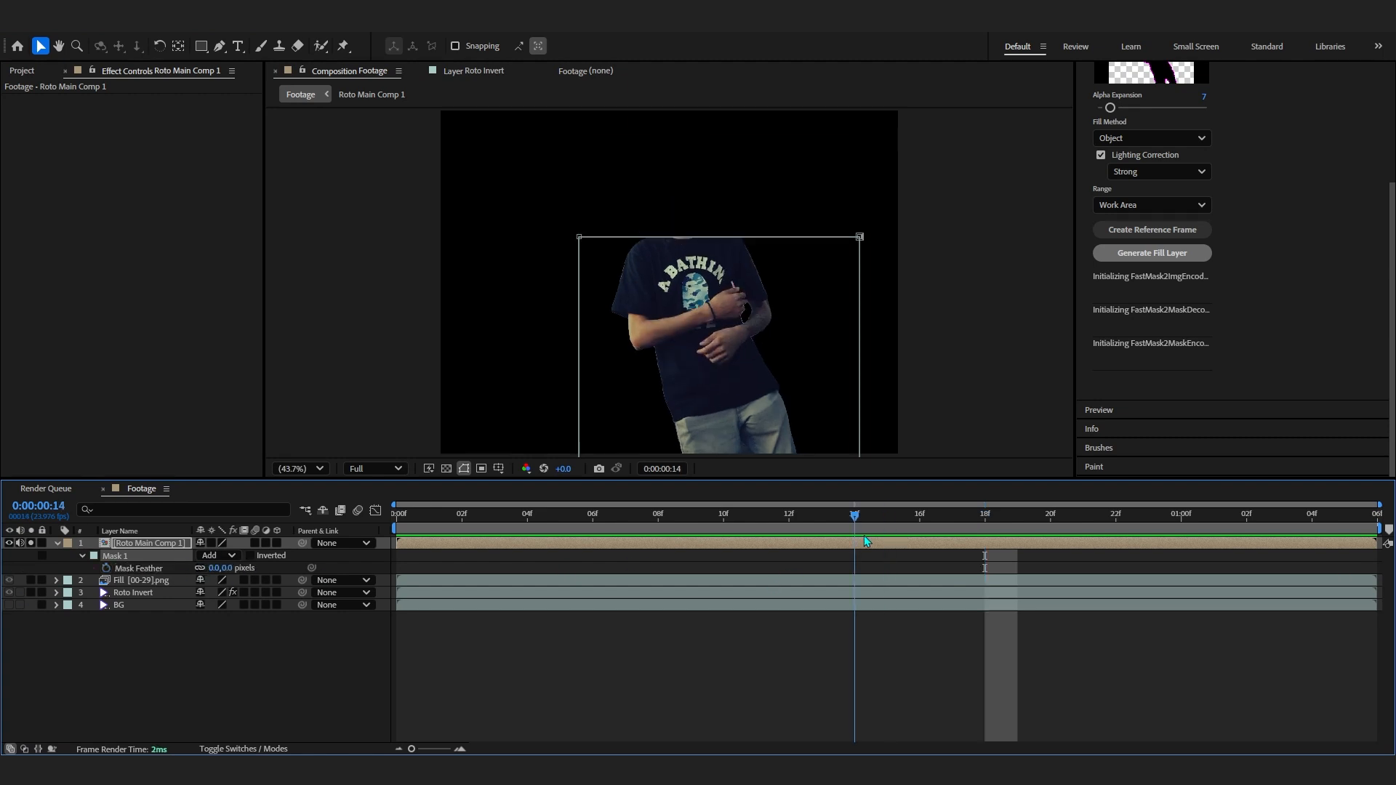
drag(215, 573, 233, 570)
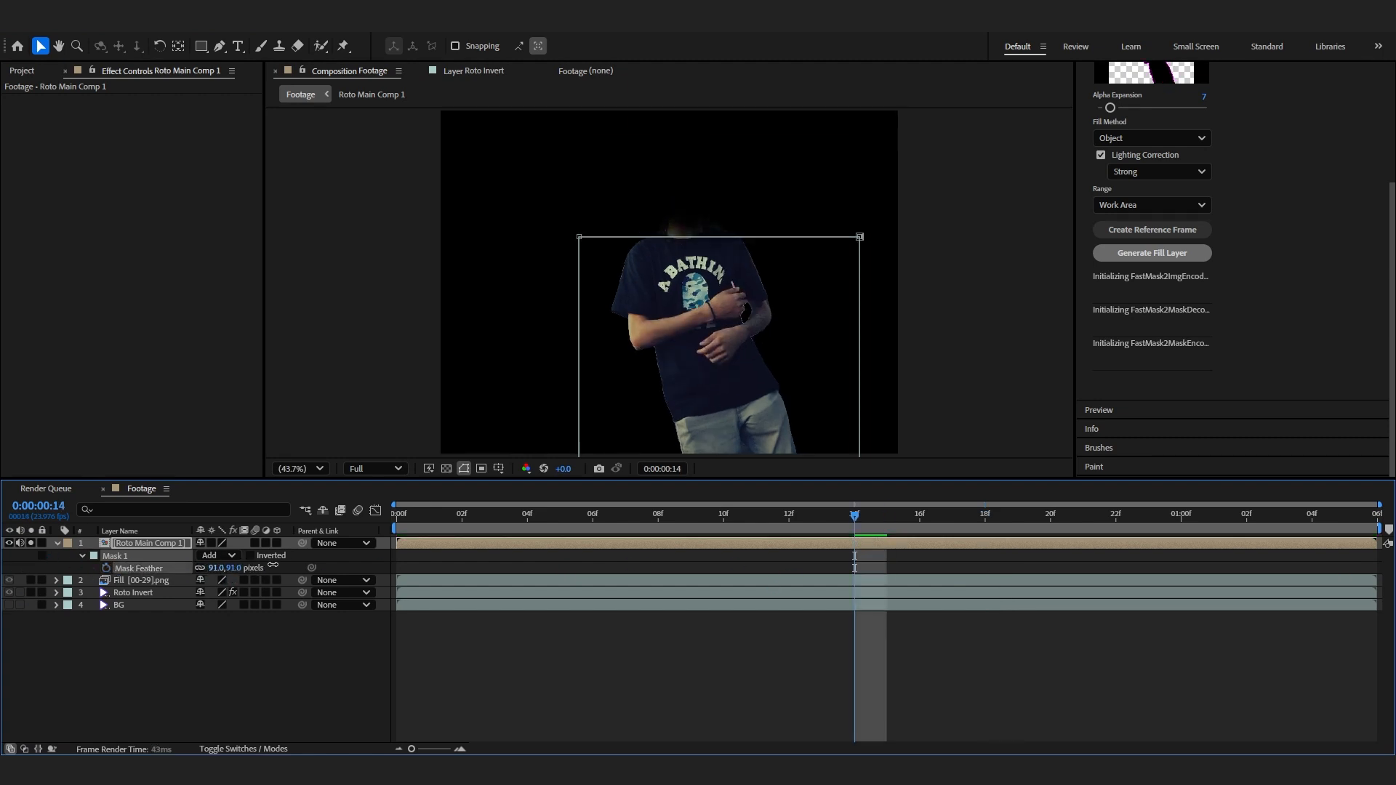
- Preview the feathered reveal again and increase the mask feather slightly
click(279, 683)
drag(845, 543, 596, 541)
key(ctrl+z)
key(space)
click(617, 528)
key(space)
key(space)
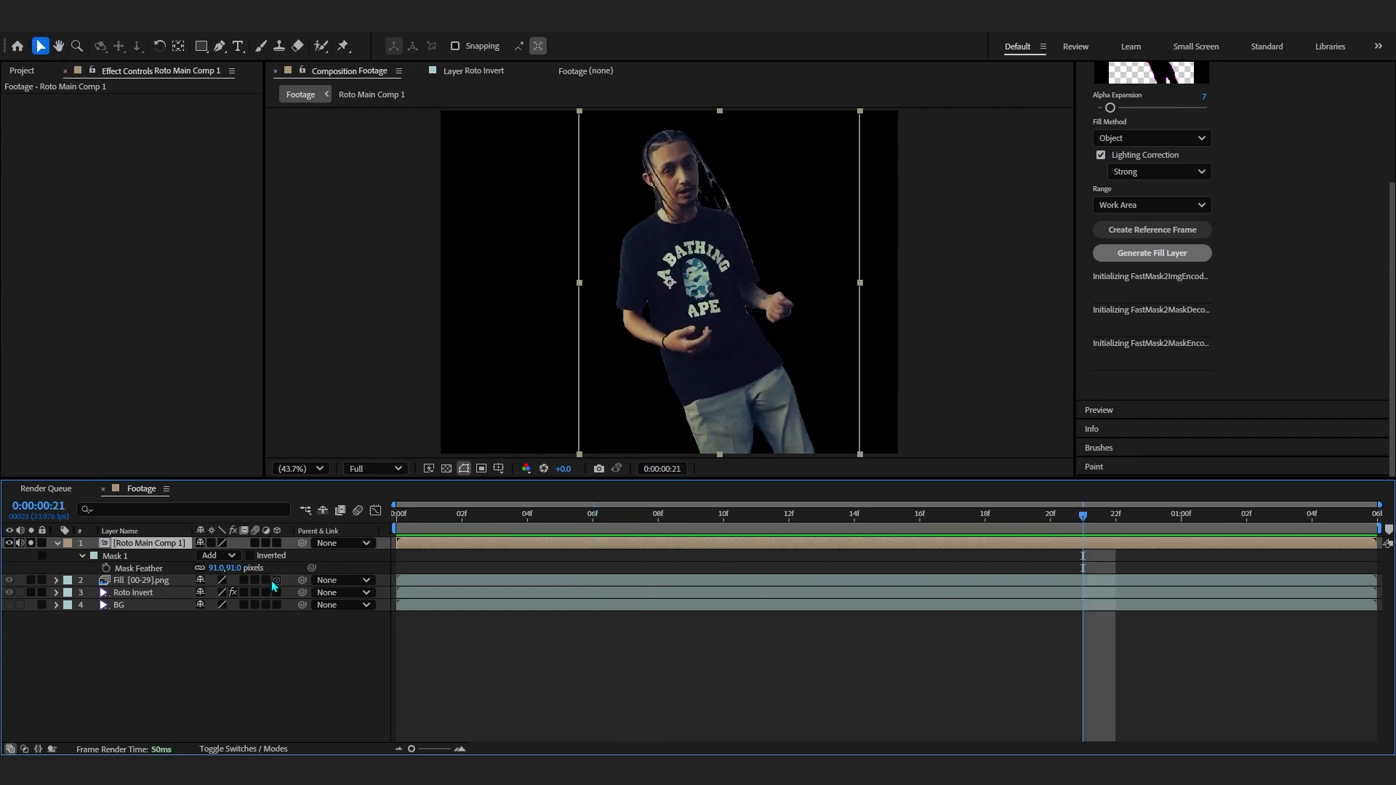
drag(221, 569, 242, 570)
click(1181, 507)
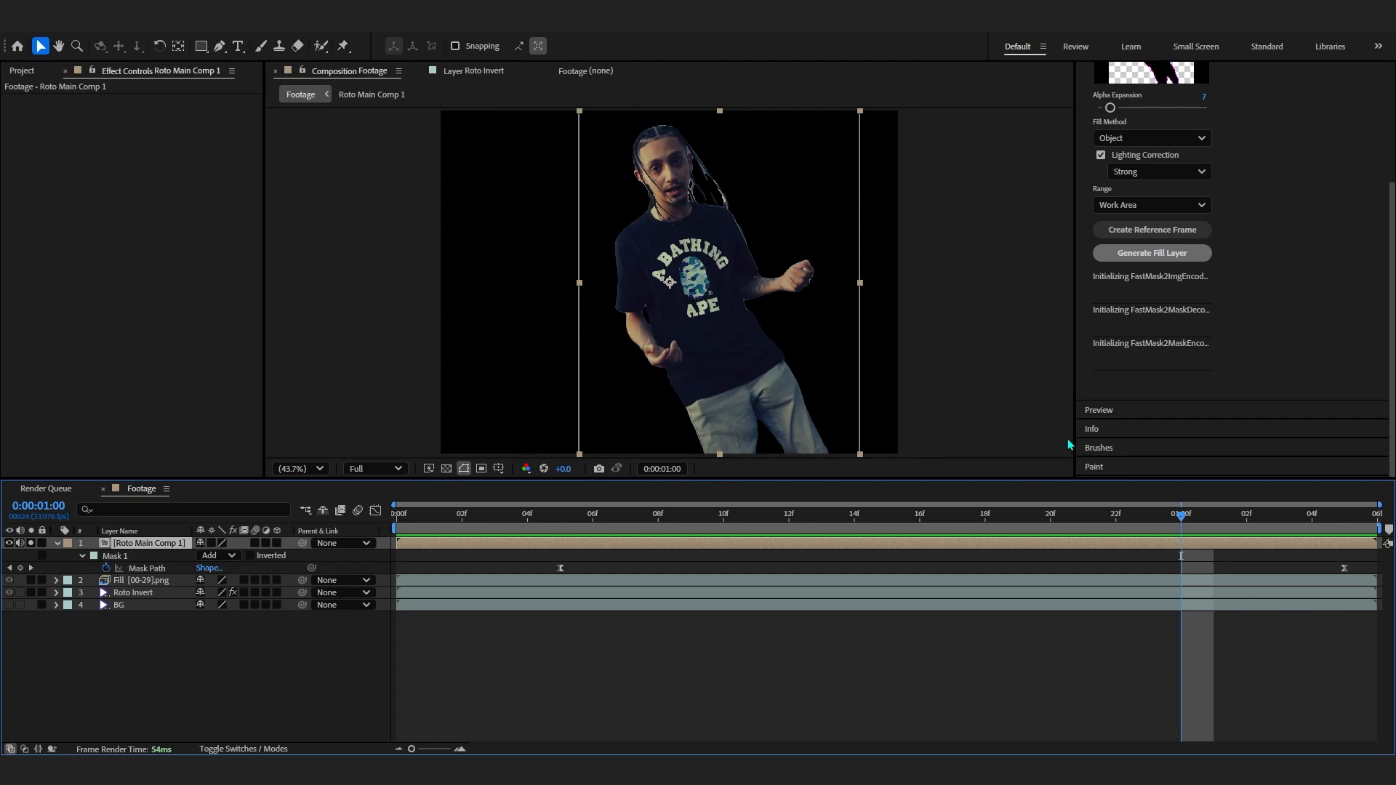
- Apply the Grid effect to the precomposed layer
key(ctrl+space)
text(grid')
key(BackSpace)
key(Return)
drag(217, 125, 98, 154)
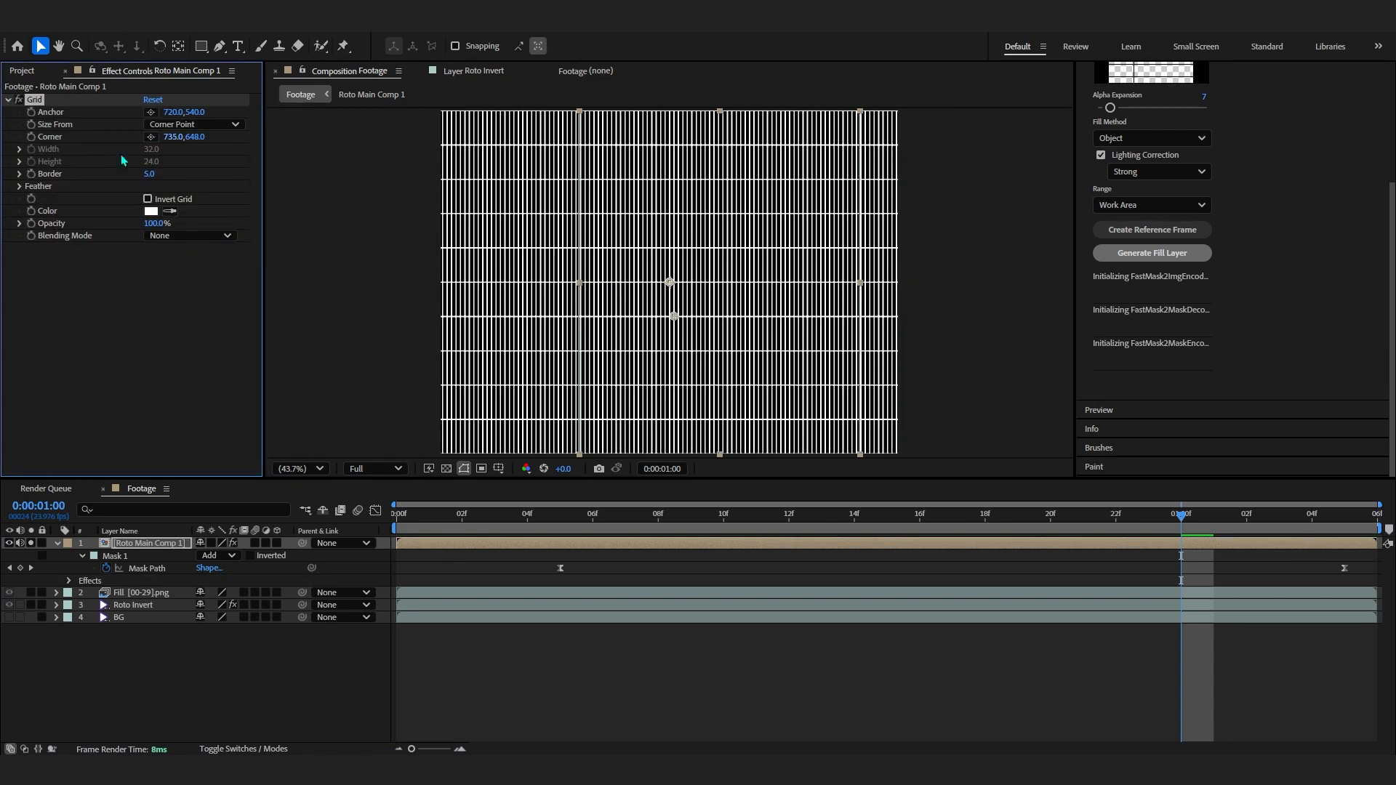
- Set the Grid corner to 735.0, 565.0 to make the grid cells smaller
scroll(670, 263, up, 1)
scroll(662, 261, down, 2)
drag(198, 137, 151, 137)
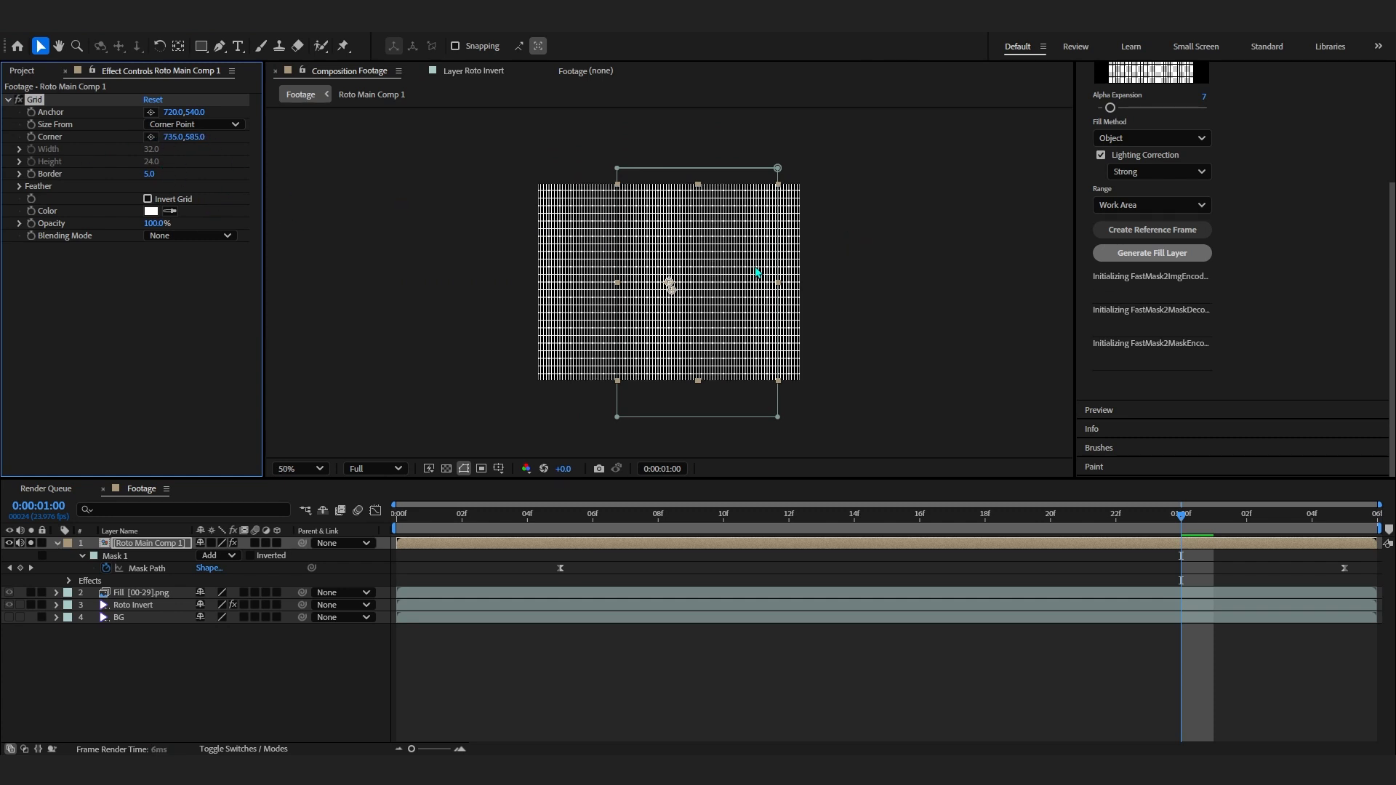
scroll(697, 356, up, 1)
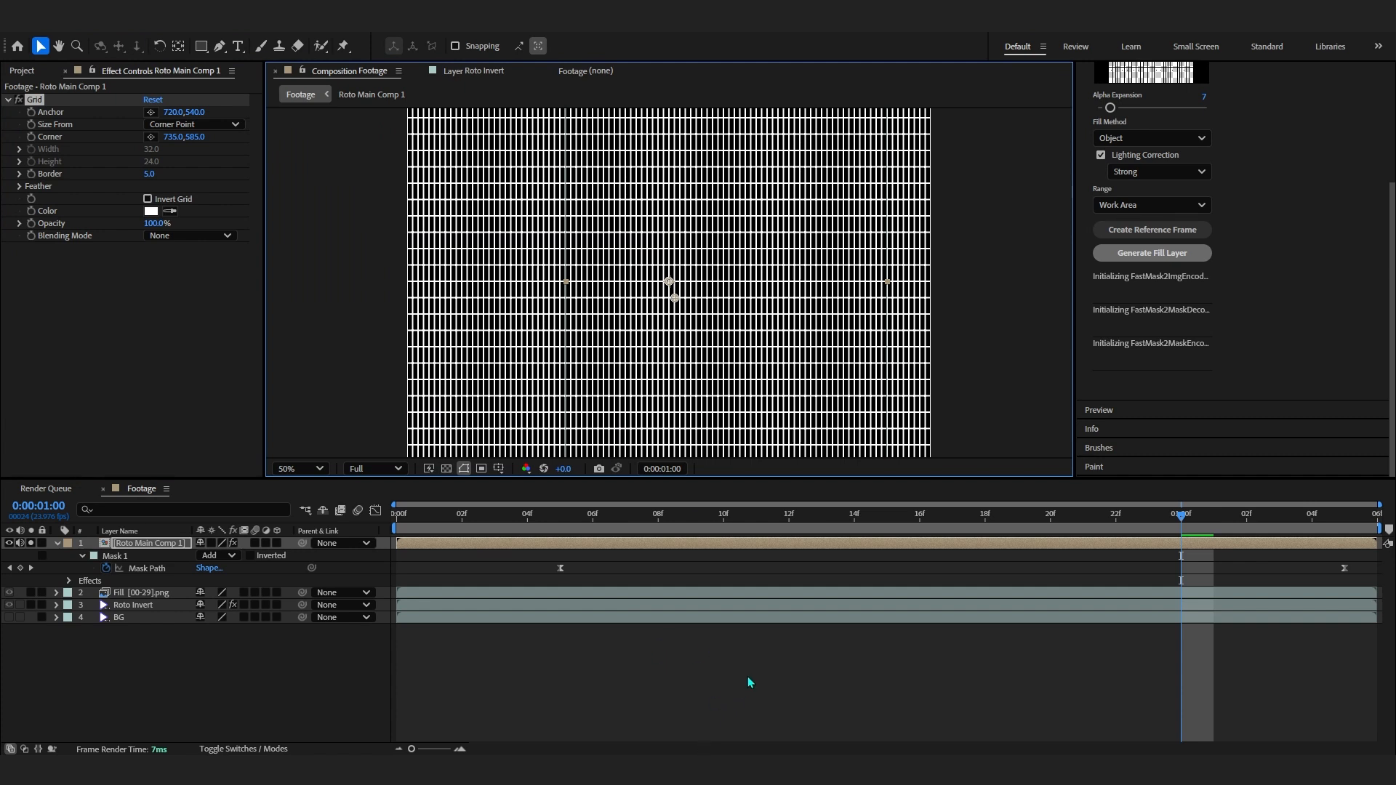
drag(195, 136, 181, 134)
scroll(623, 247, down, 1)
scroll(640, 240, up, 1)
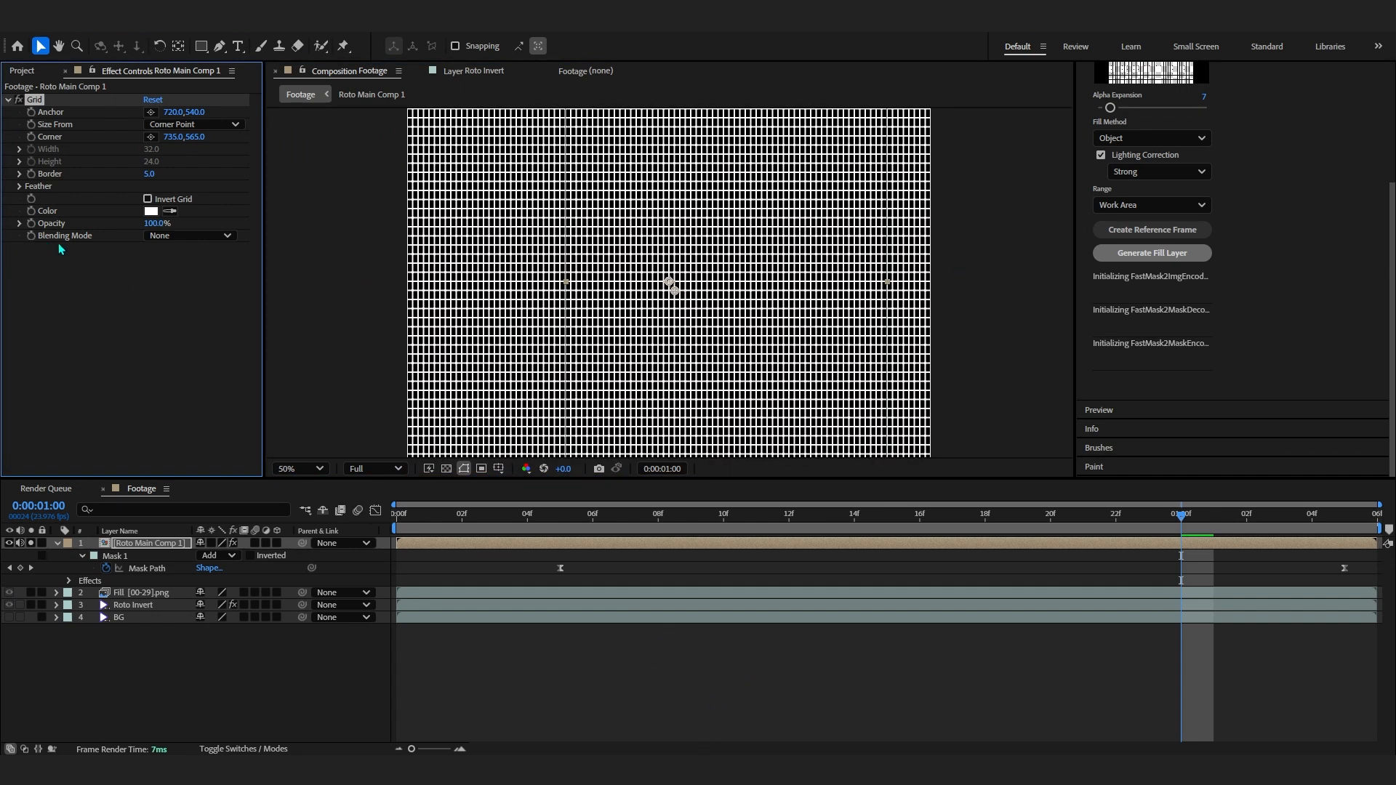
- Set the Grid blending mode to Screen and step back a few frames to review it
click(155, 236)
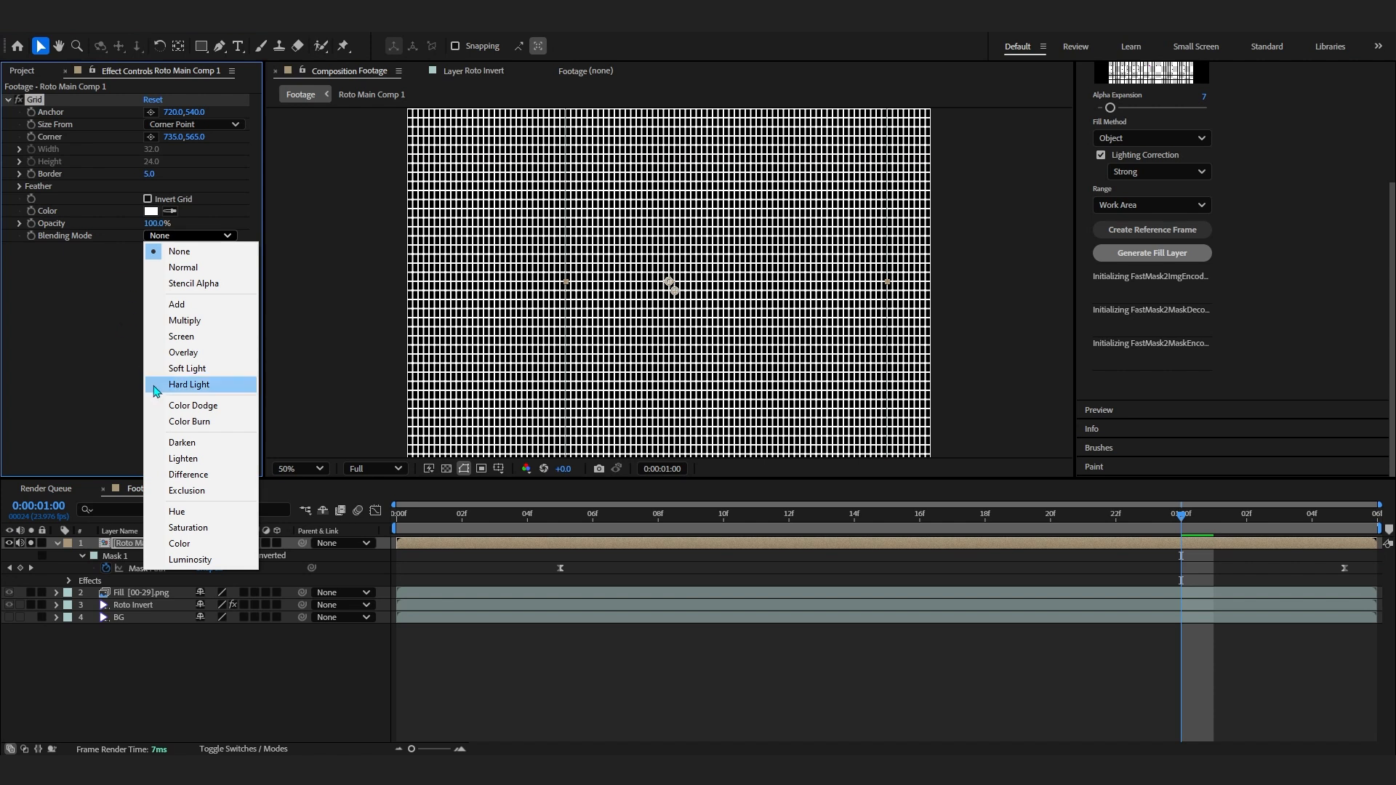
click(171, 337)
key(Page_Up)
key(Page_Up)
key(Page_Up)
key(Page_Up)
key(Page_Up)
drag(1020, 516, 1193, 459)
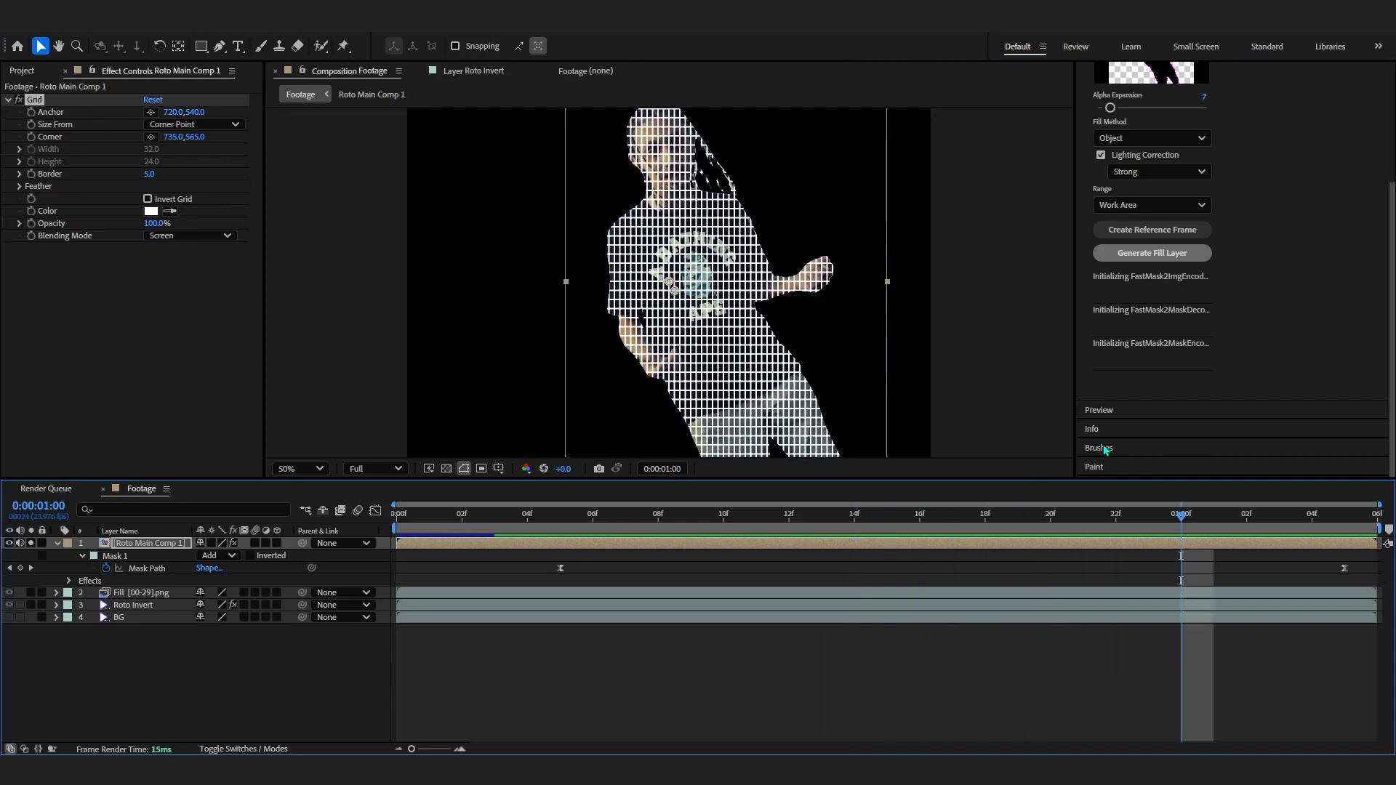
- Apply Deep Glow to the precomposed layer with Radius about 578 and Exposure 0.66
click(29, 272)
click(960, 210)
click(715, 166)
key(ctrl+space)
text(deep)
click(681, 205)
drag(226, 253, 459, 244)
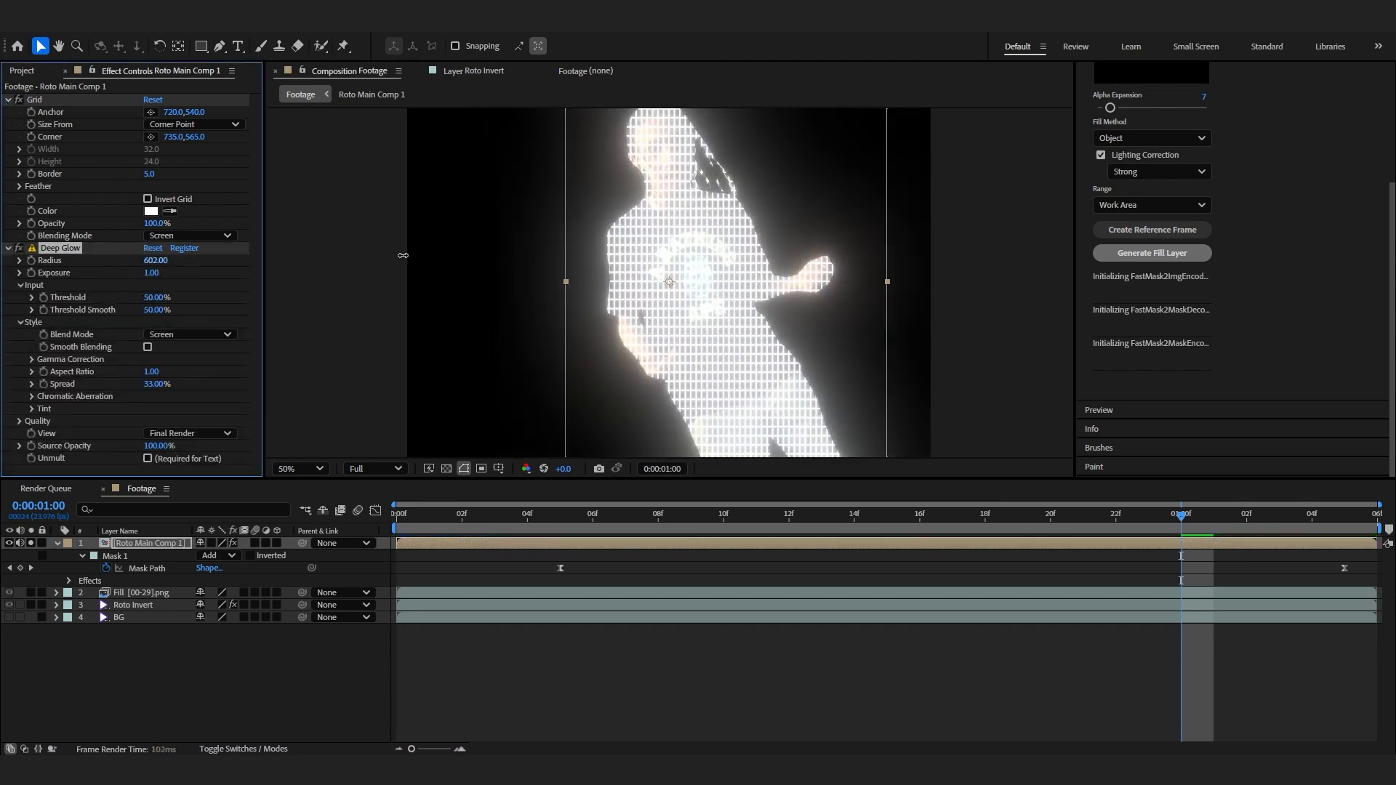
drag(138, 273, 122, 273)
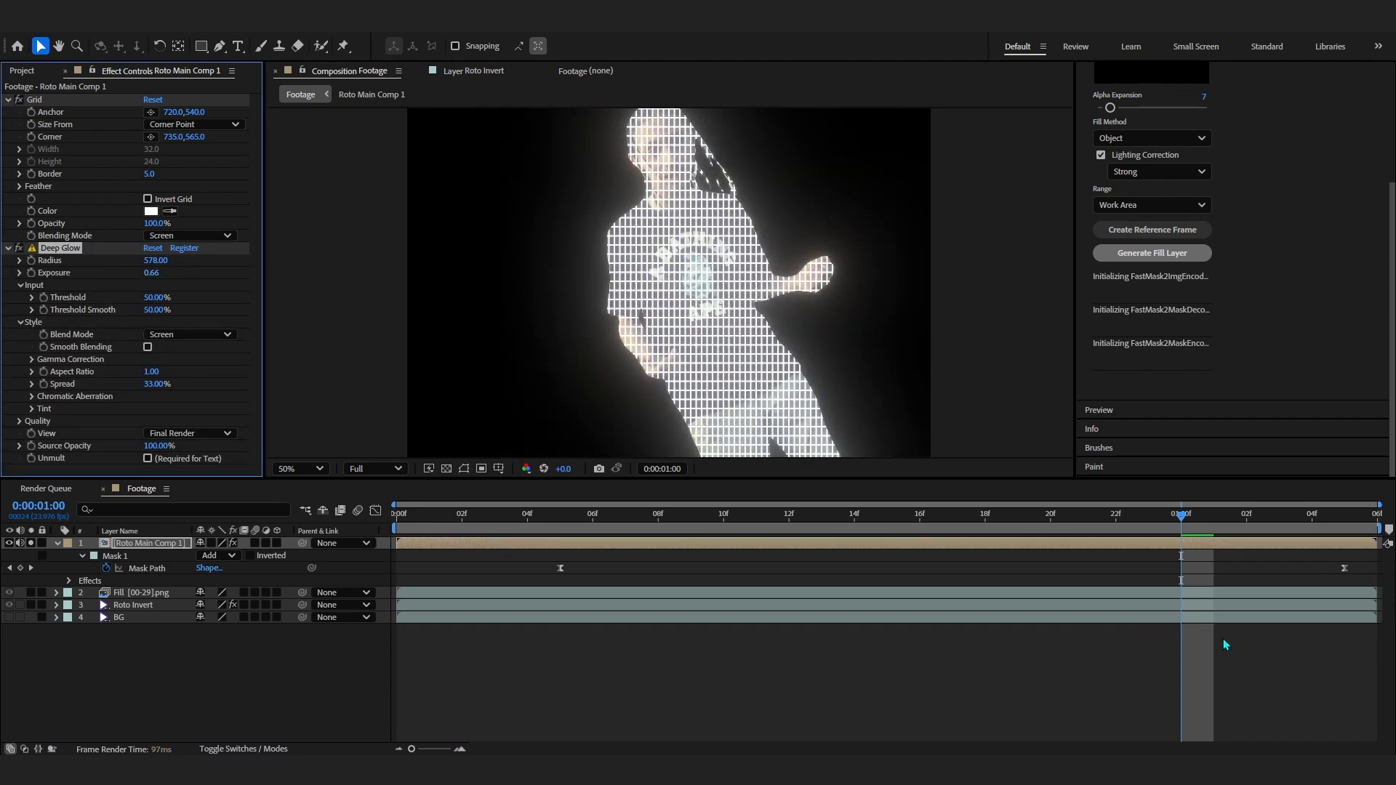
- Preview the reveal, lower the Deep Glow exposure to 0.54 and enable Unmult
click(560, 515)
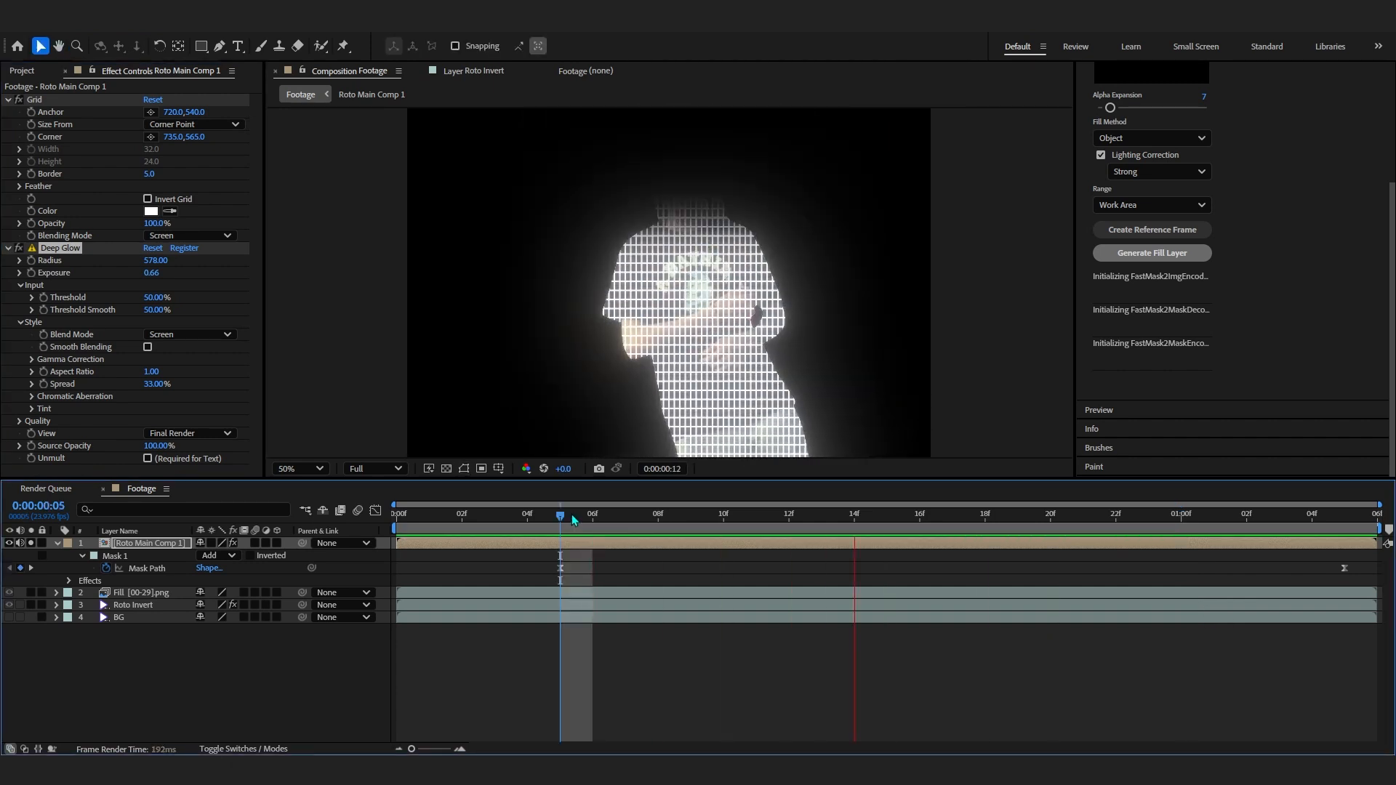
key(space)
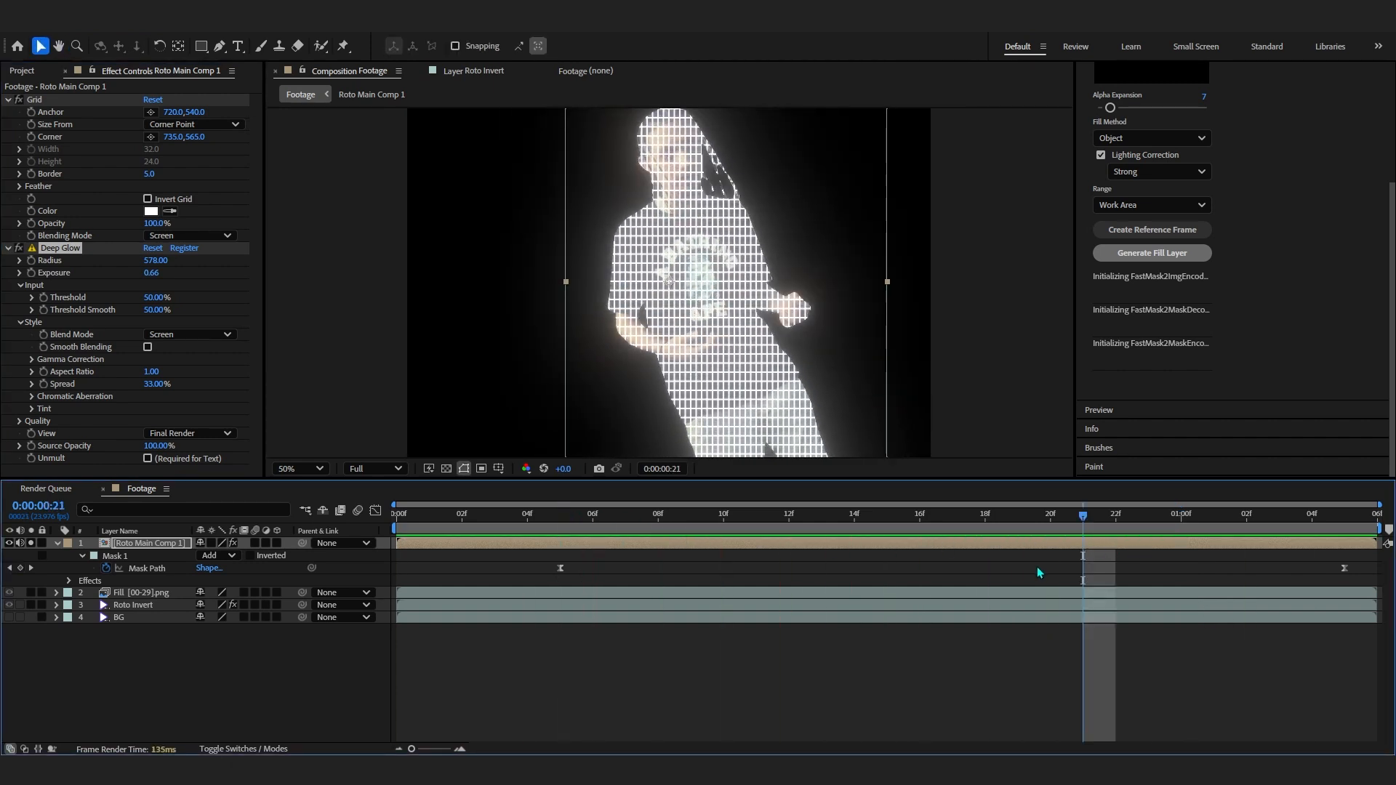
drag(151, 273, 143, 273)
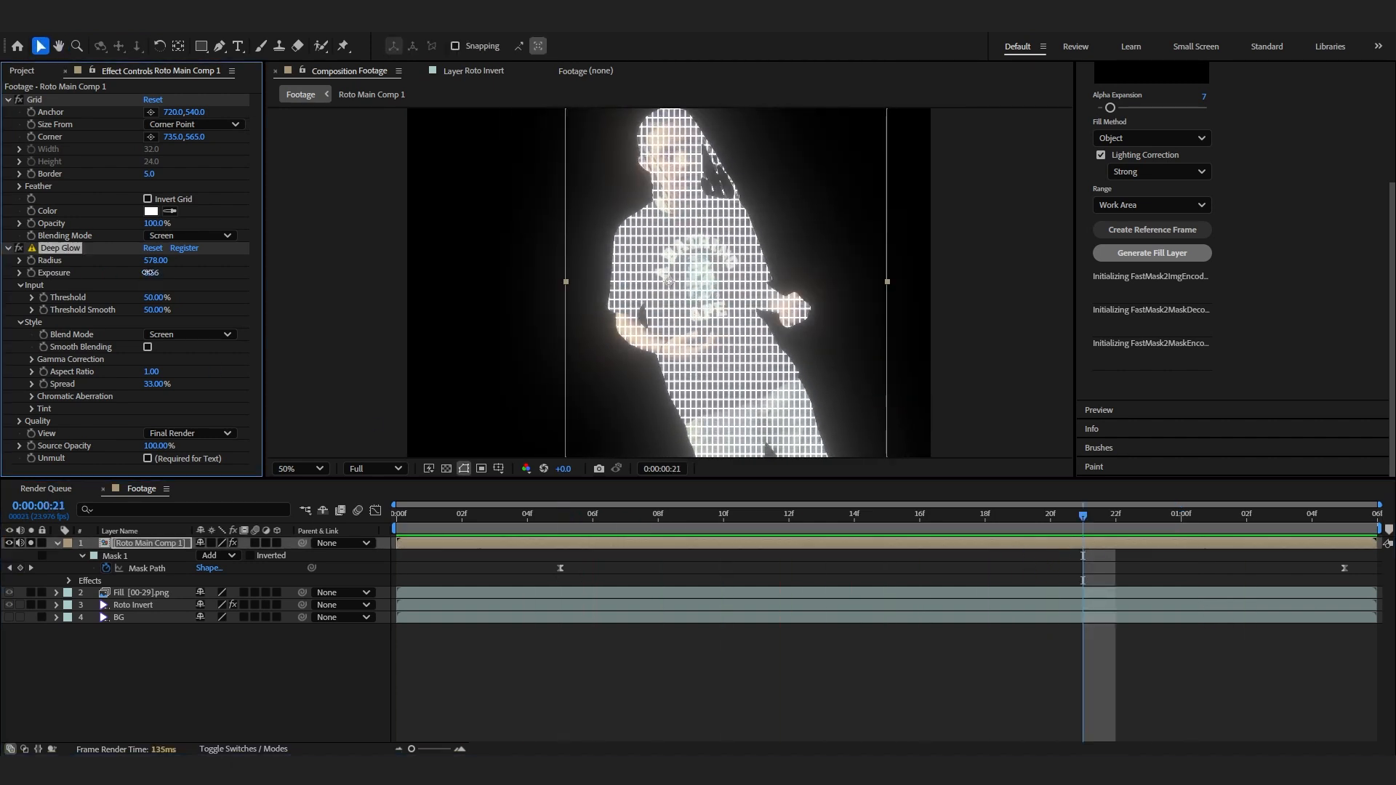
click(148, 458)
click(148, 459)
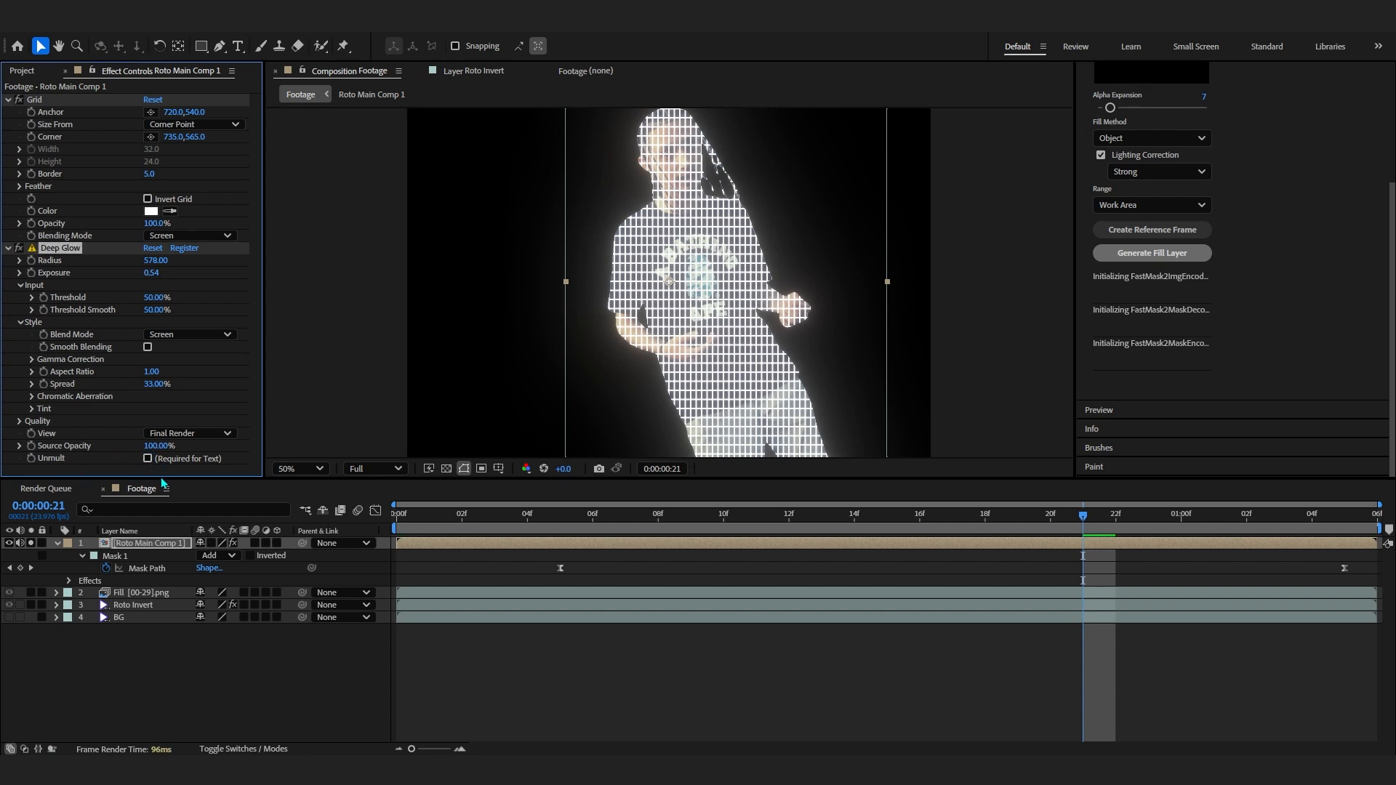
click(304, 564)
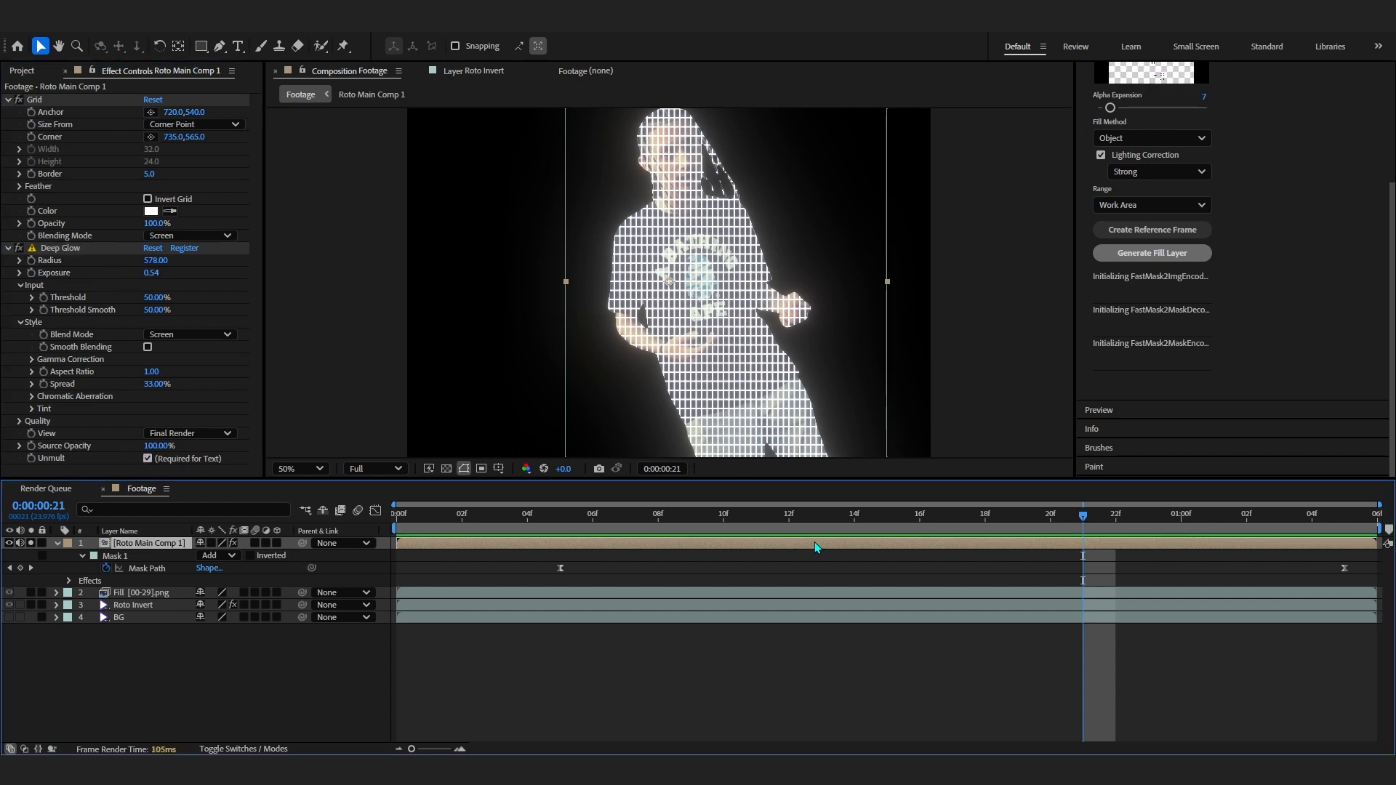
- Duplicate the precomposed layer and show the mask properties of both copies
click(58, 544)
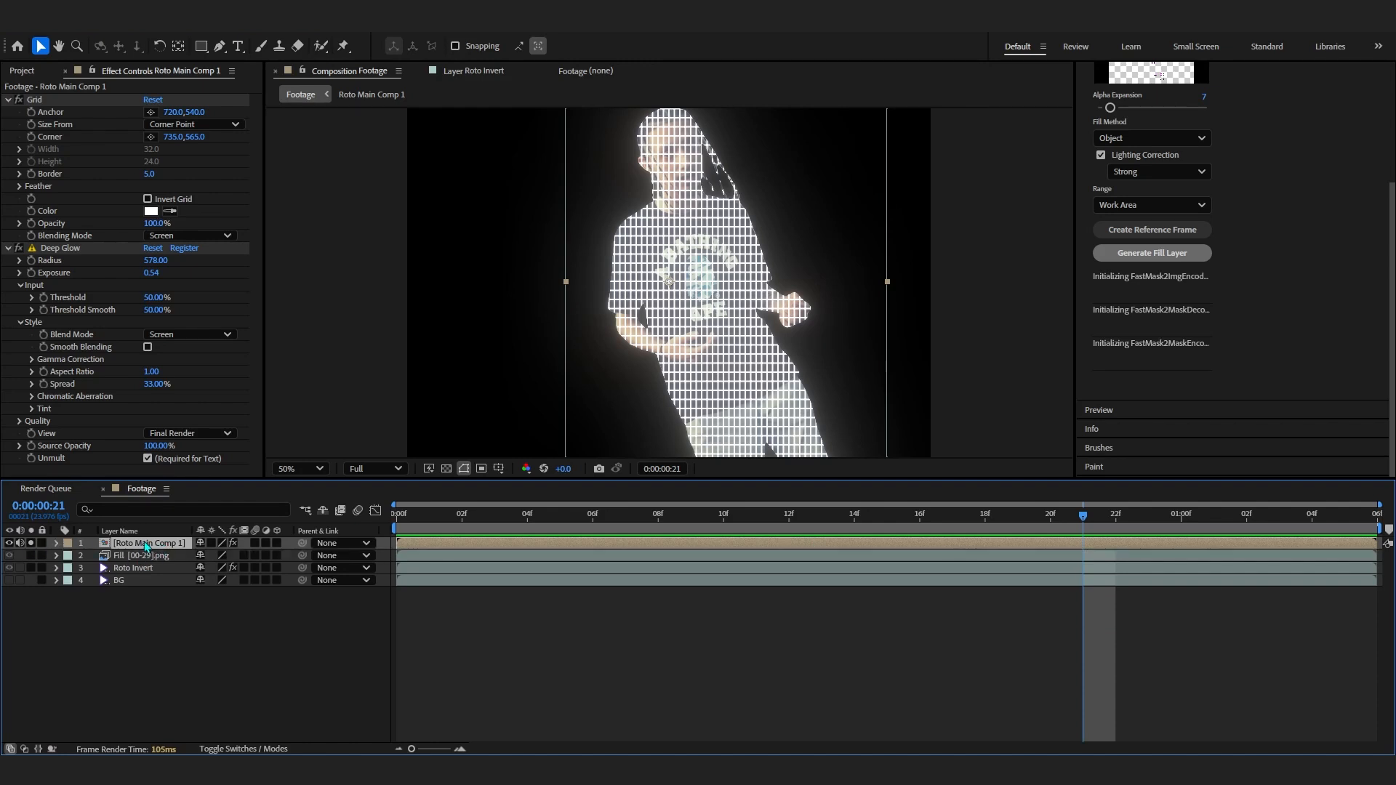
key(ctrl+d)
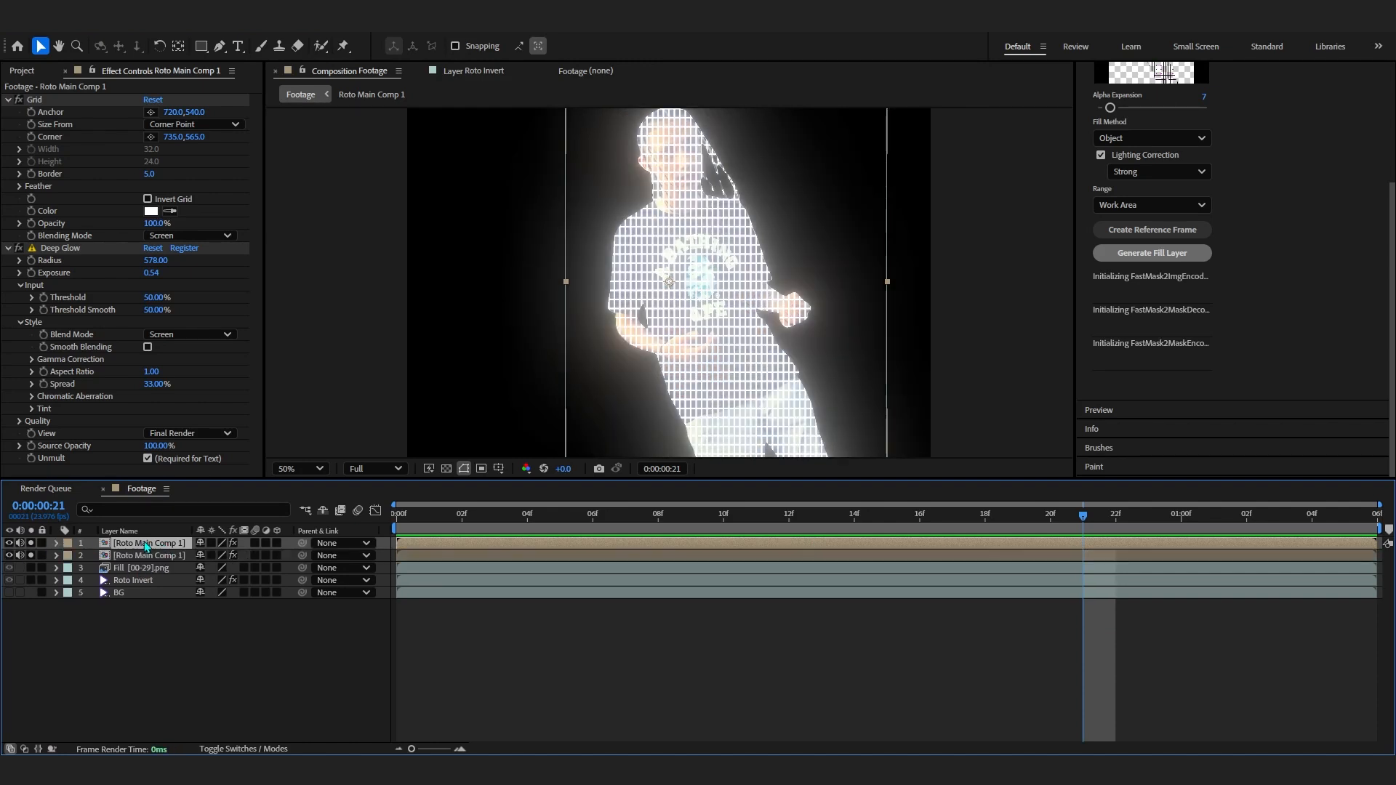
key(m)
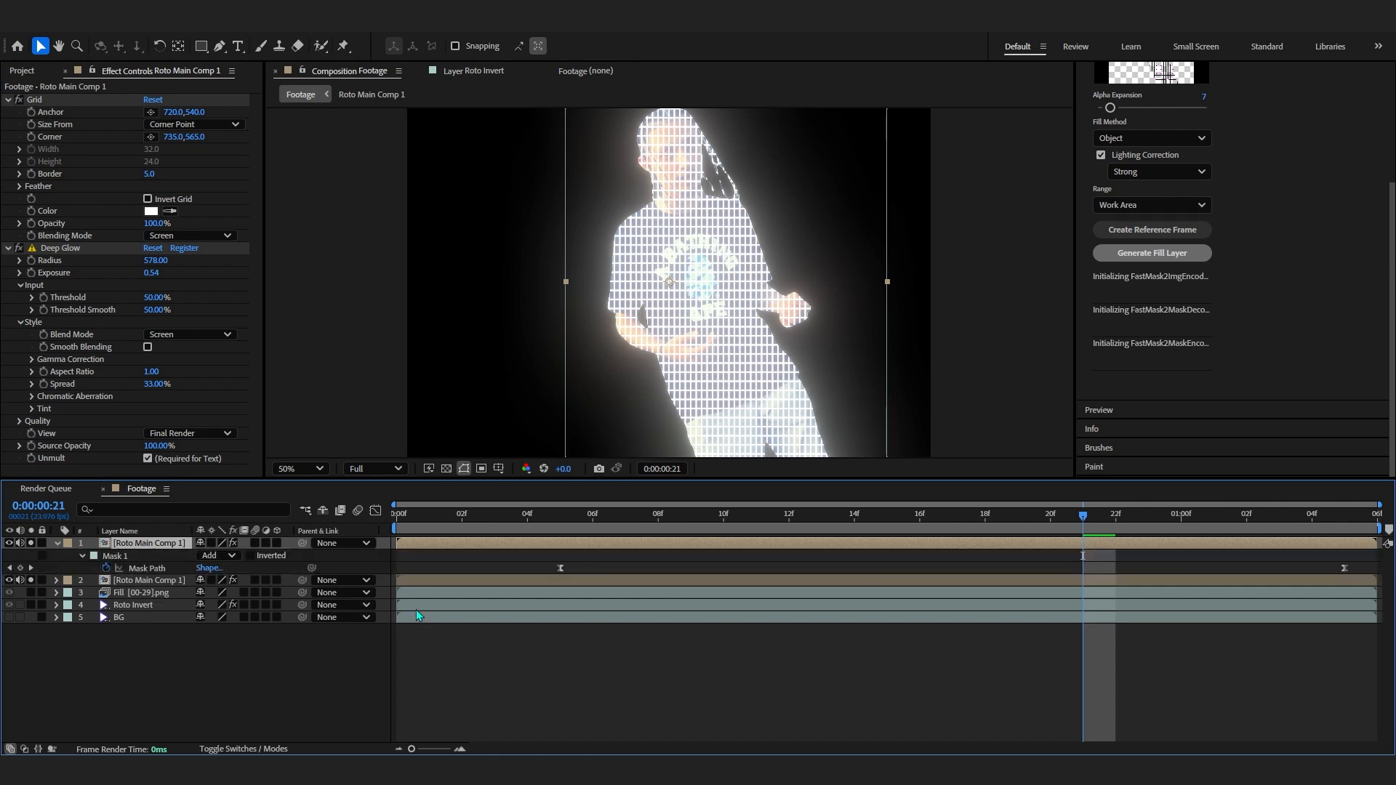
click(549, 580)
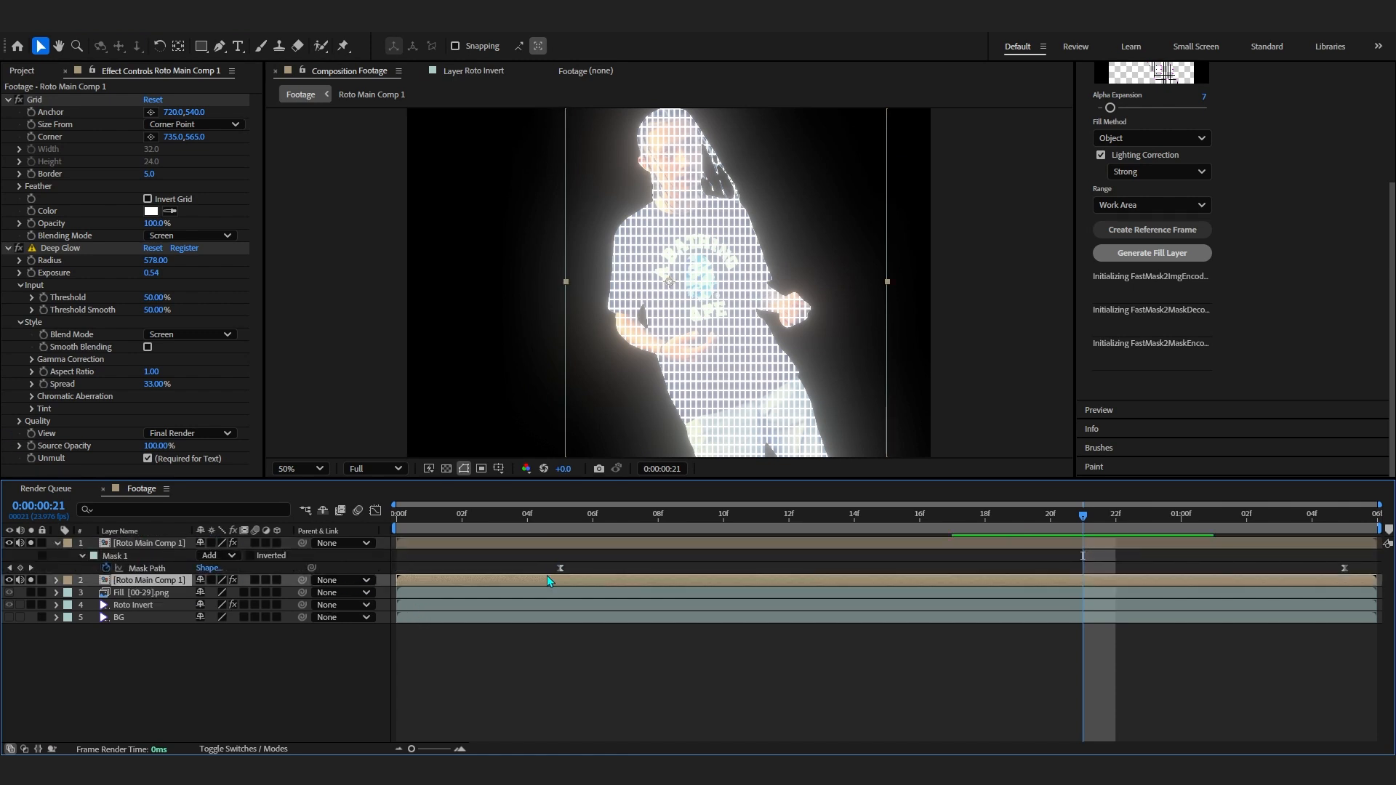
key(m)
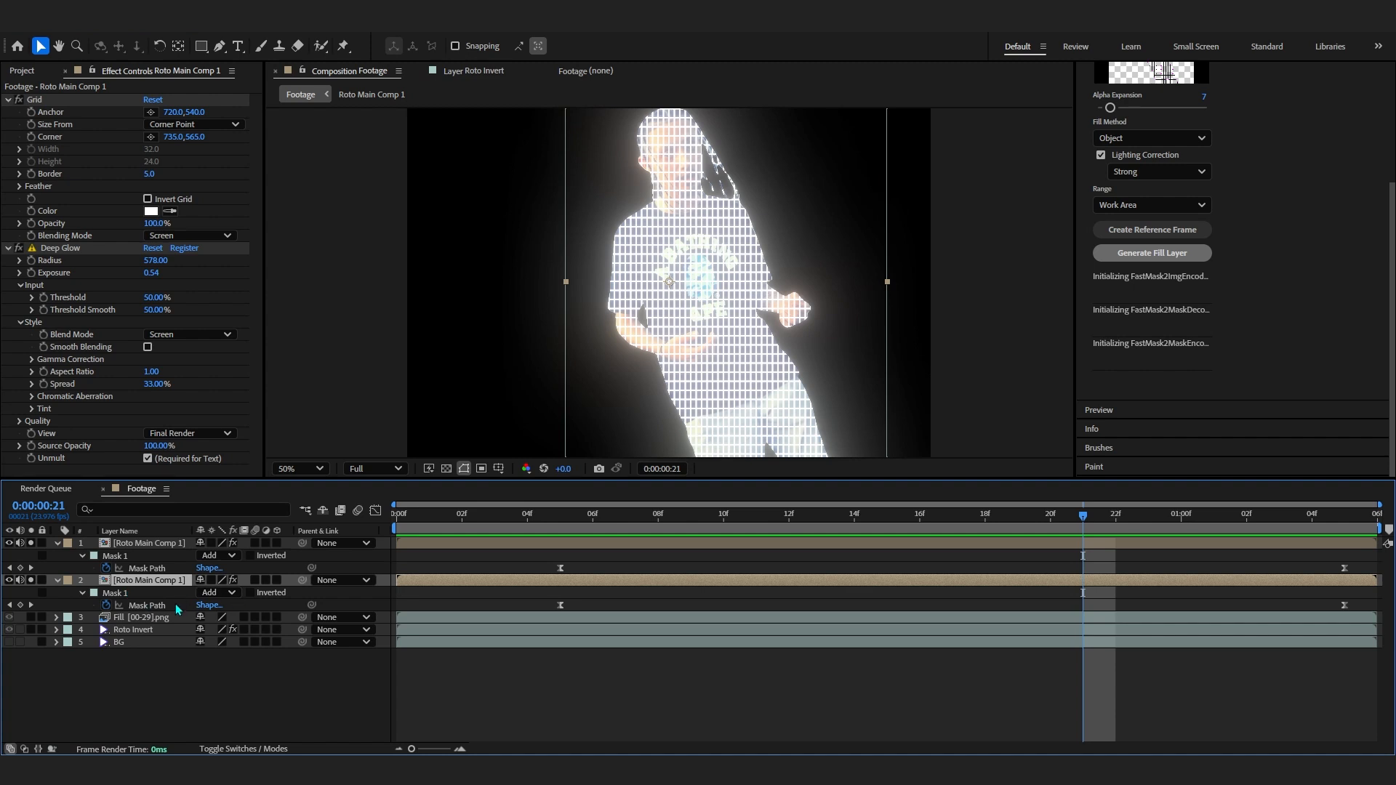
- Remove all effects from the top copy of the precomposed layer
click(164, 545)
click(89, 130)
key(ctrl+a)
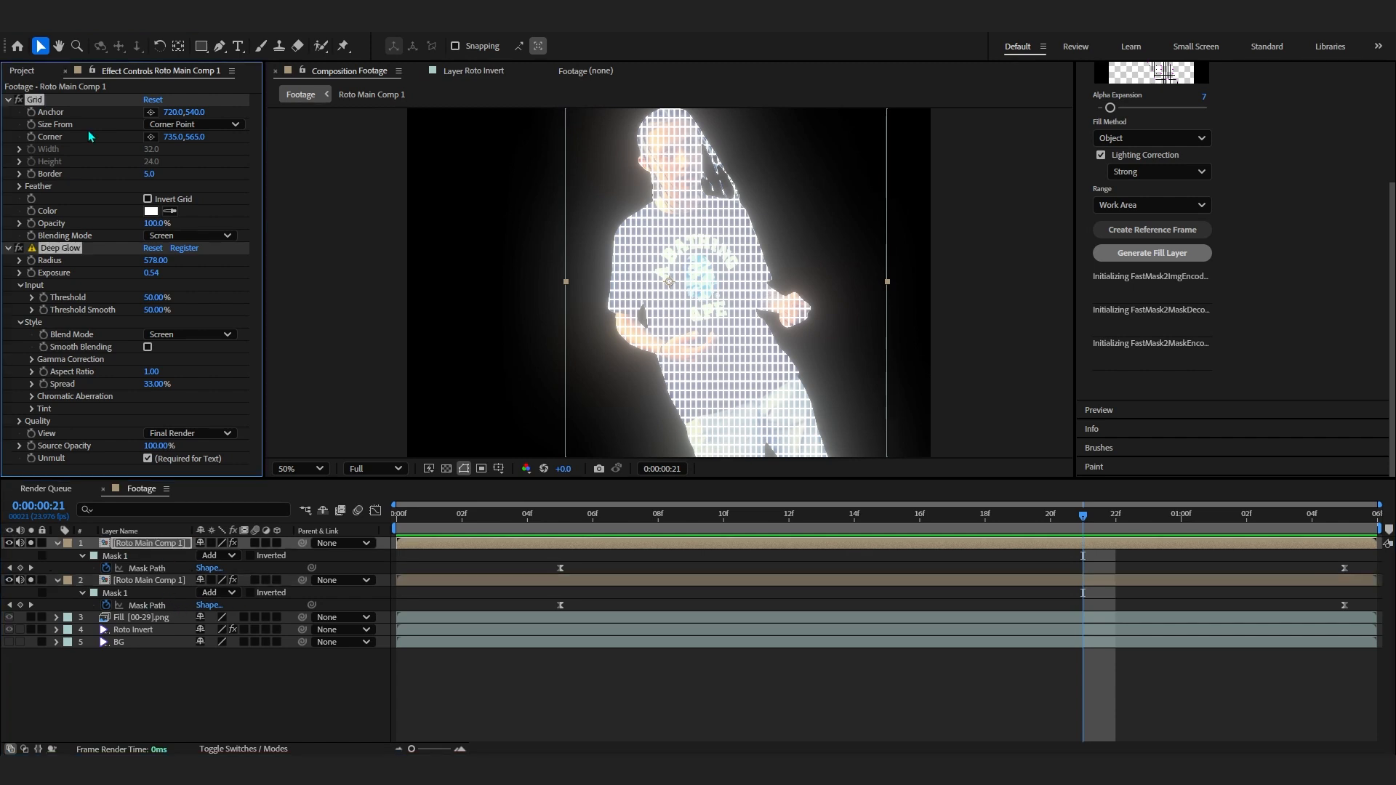
key(Delete)
- Shift the top copy's mask path keyframes about one frame later
click(138, 559)
drag(517, 552, 1383, 565)
drag(542, 562, 1382, 586)
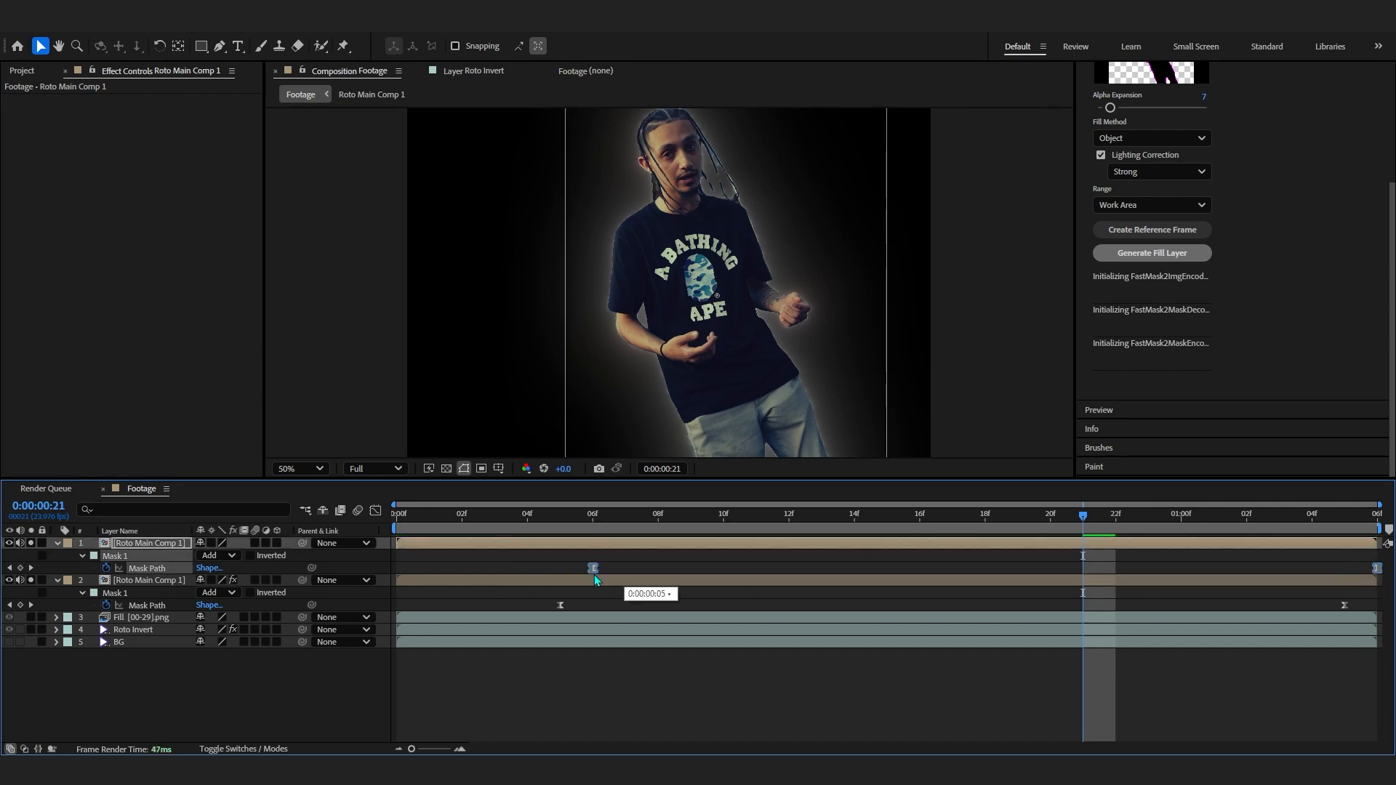
- Scrub and play the timeline to review the staggered reveal
click(605, 534)
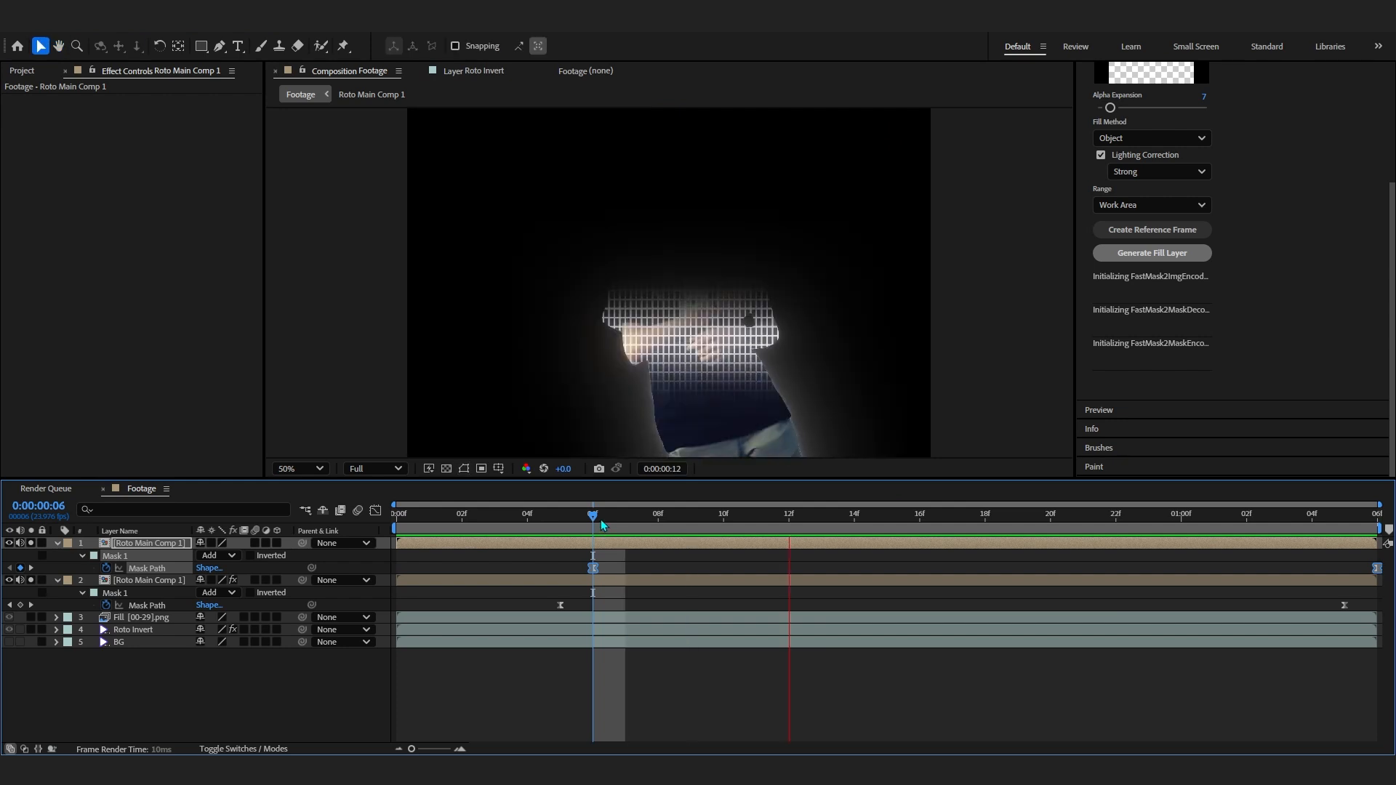
click(507, 528)
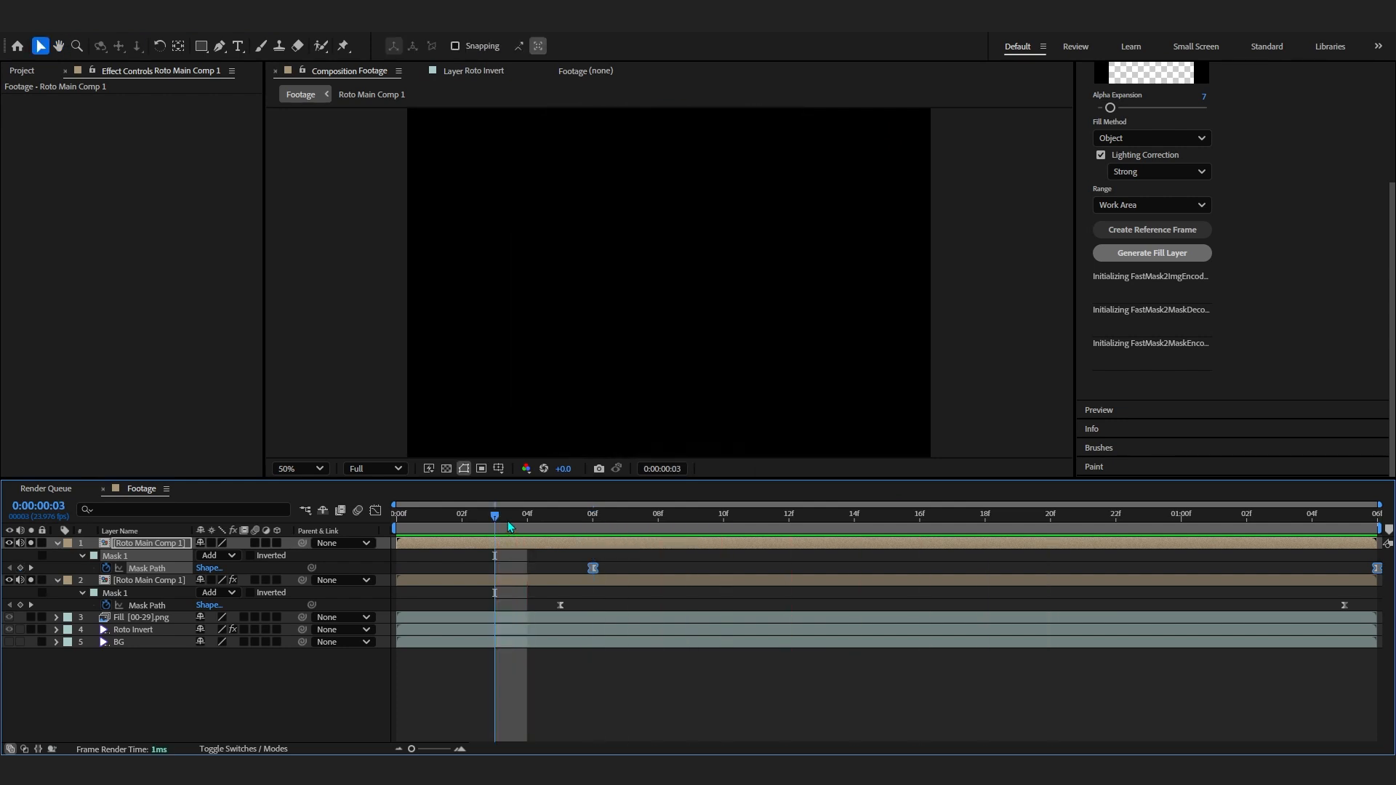
drag(526, 518, 949, 558)
key(space)
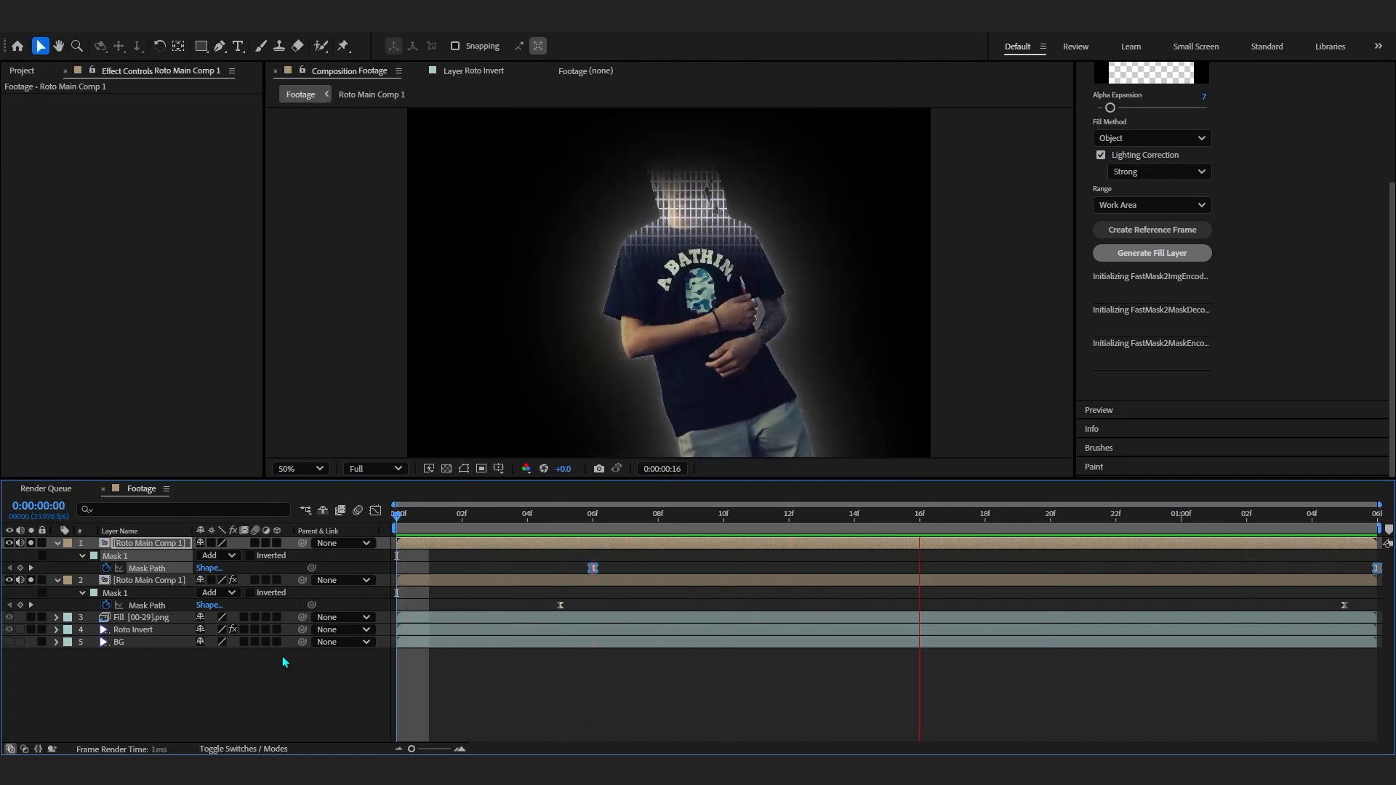
key(space)
drag(944, 518, 643, 533)
key(space)
key(space)
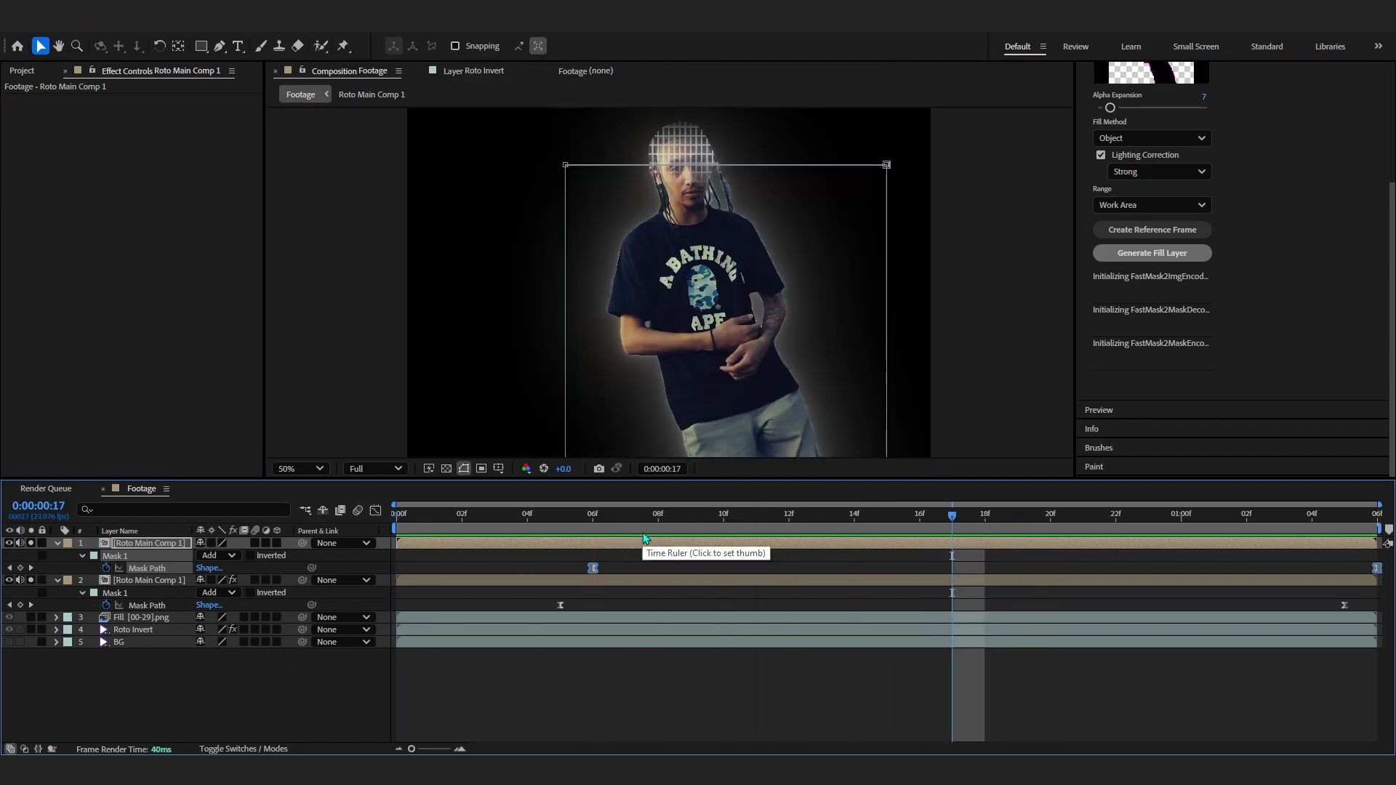
- Lower the lower copy's Deep Glow Radius to 413 and Exposure to 0.43, then preview
click(701, 579)
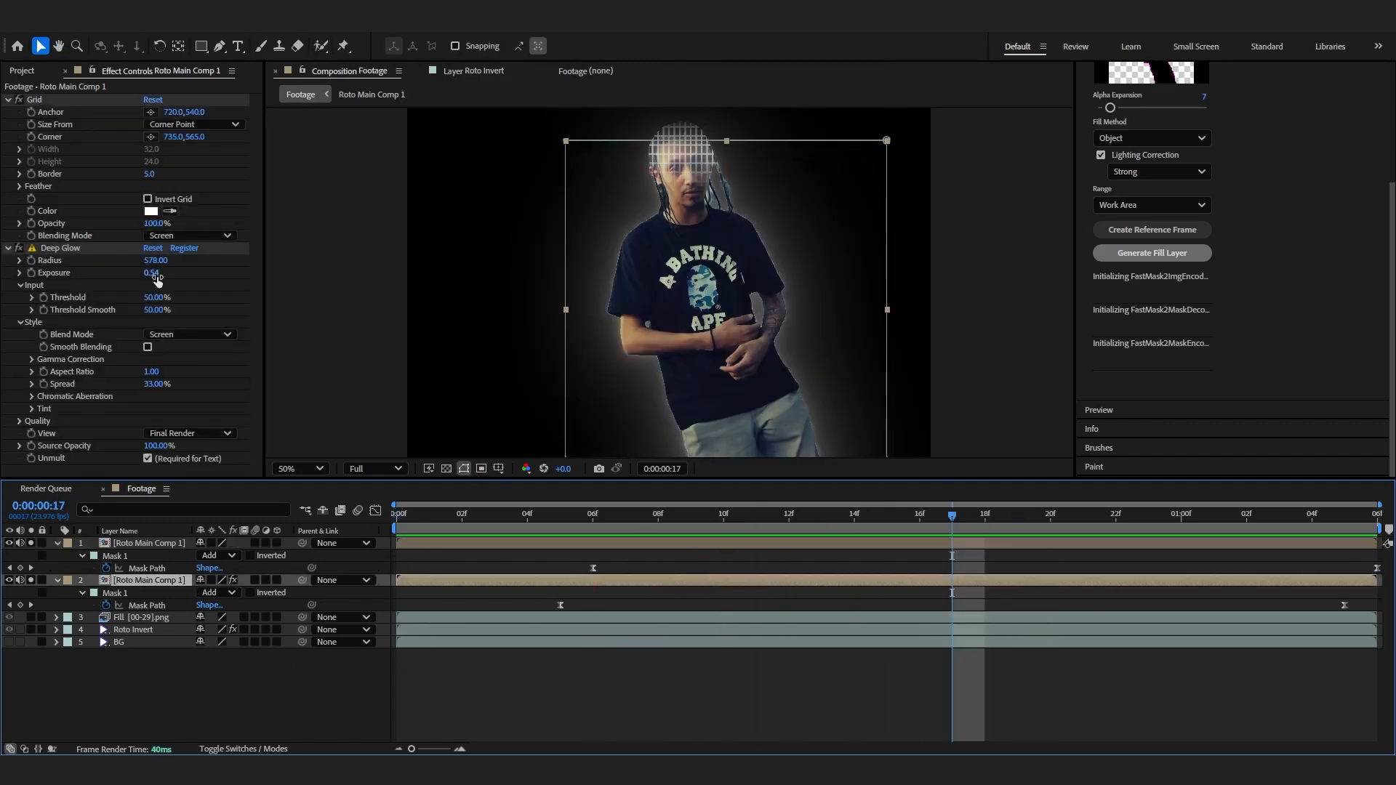
mouse_move(147, 260)
mouse_down()
mouse_move(113, 289)
mouse_move(134, 277)
mouse_up()
drag(1080, 547, 655, 549)
key(space)
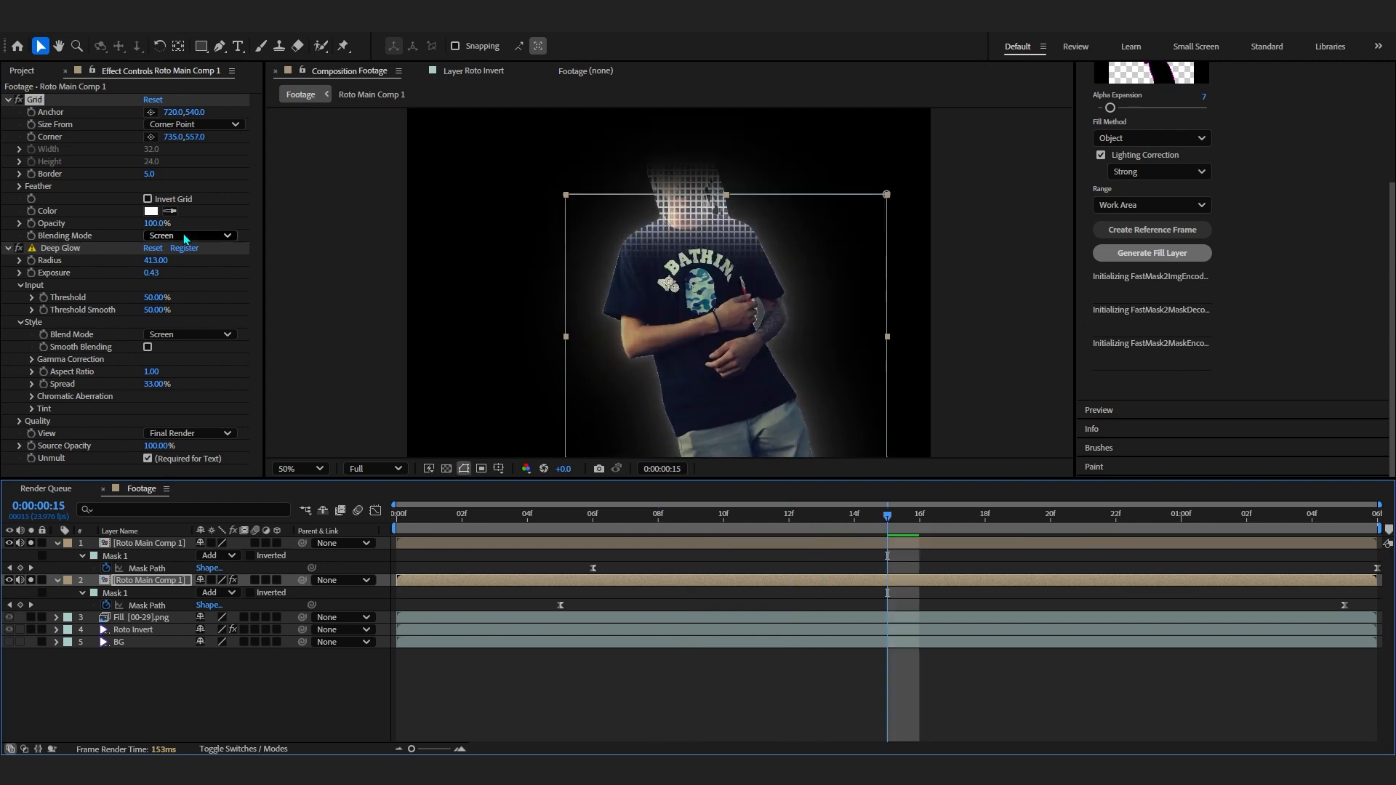
- Switch the Grid blending mode to Overlay and preview it
click(185, 237)
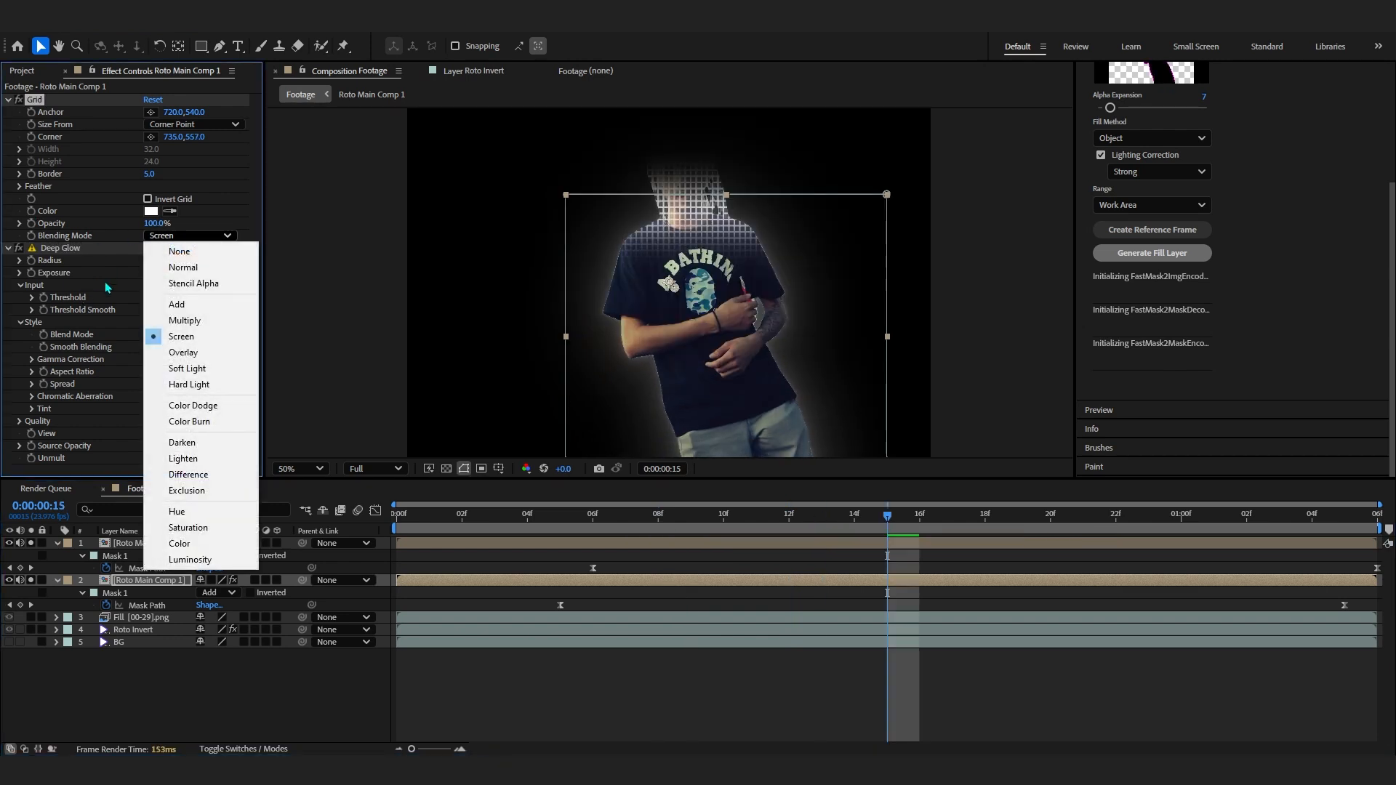
click(174, 353)
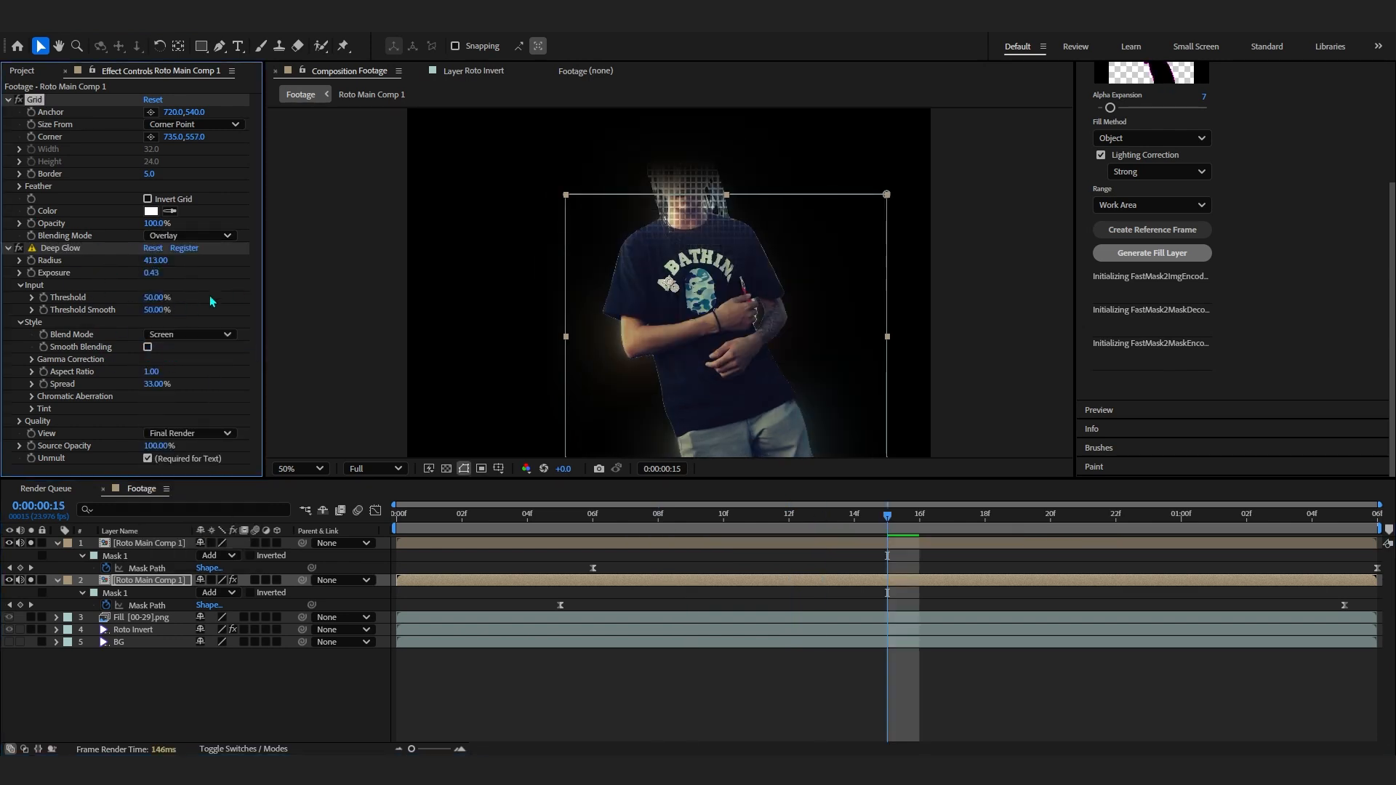
click(616, 538)
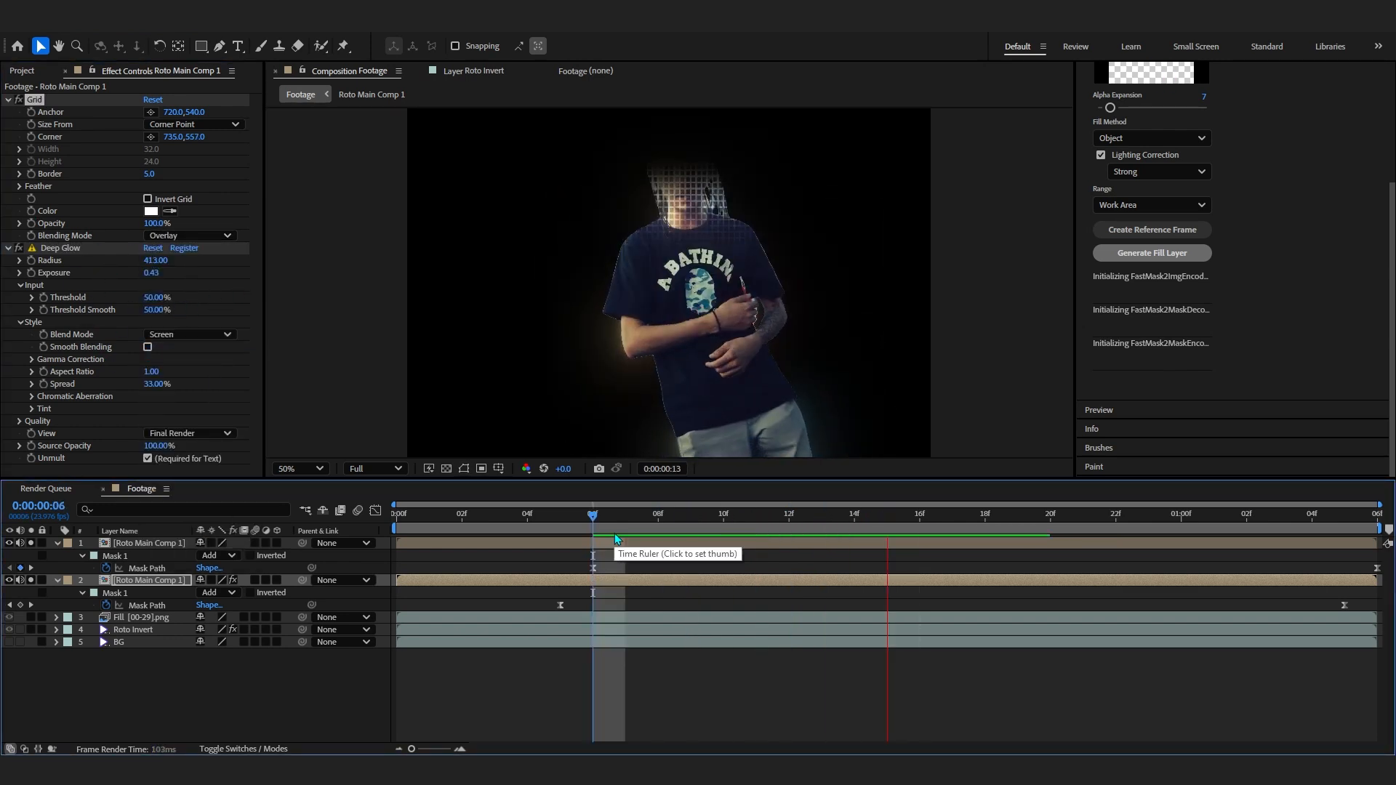
key(space)
- Try the Soft Light and Hard Light Grid blending modes, then set it back to Screen
key(space)
- Turn off solo and shift both copies' mask path keyframes one frame earlier
key(space)
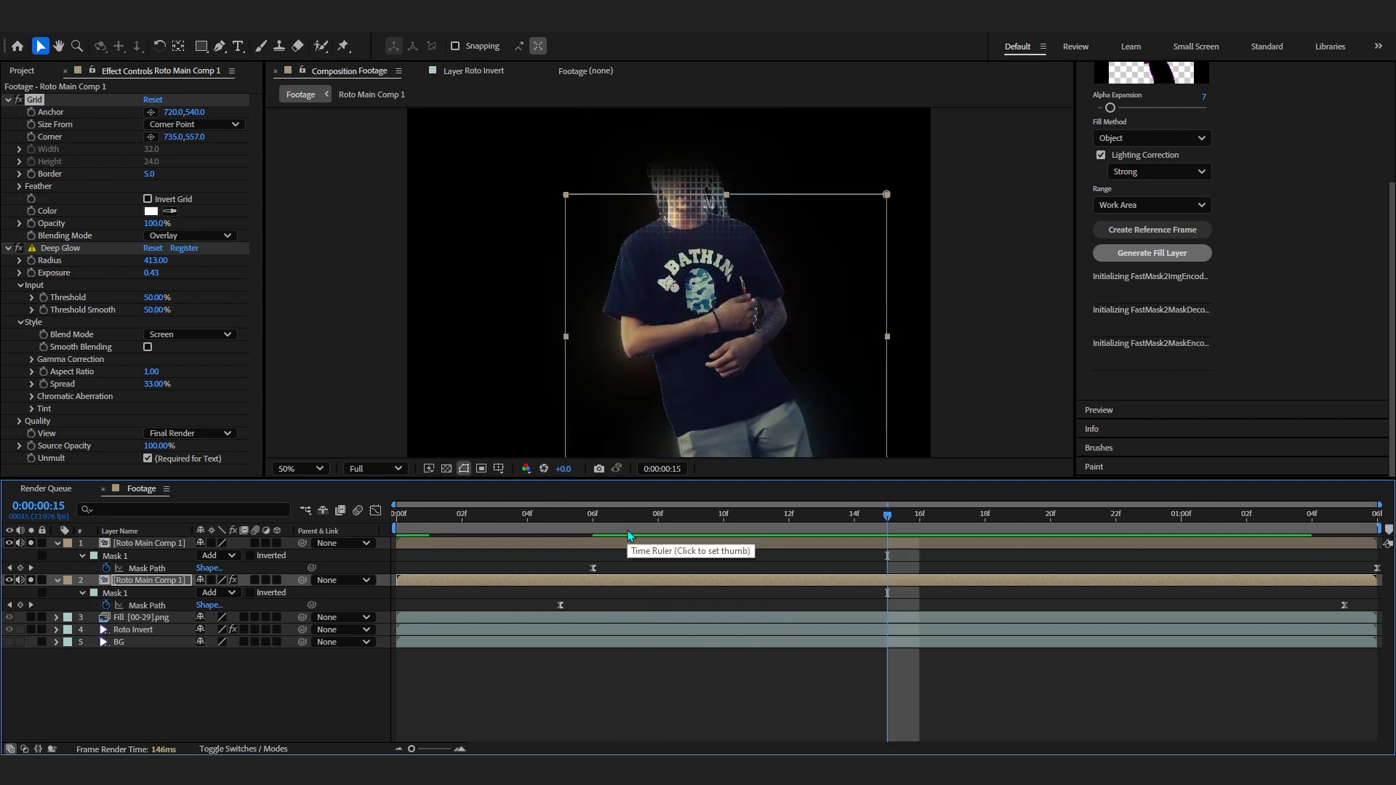
click(182, 236)
click(188, 368)
key(space)
click(187, 236)
click(191, 382)
click(187, 235)
drag(1017, 515, 499, 540)
click(189, 235)
click(190, 341)
key(space)
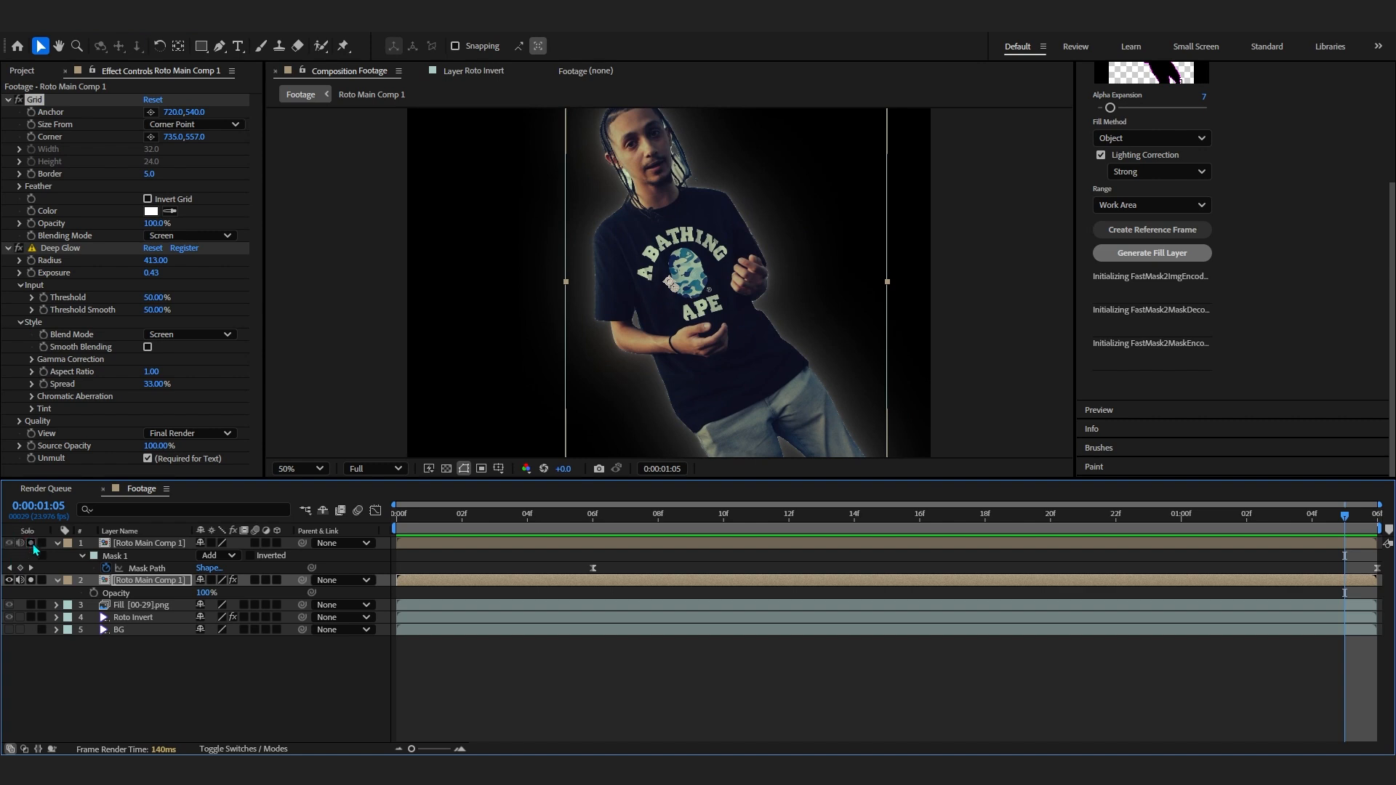
click(32, 543)
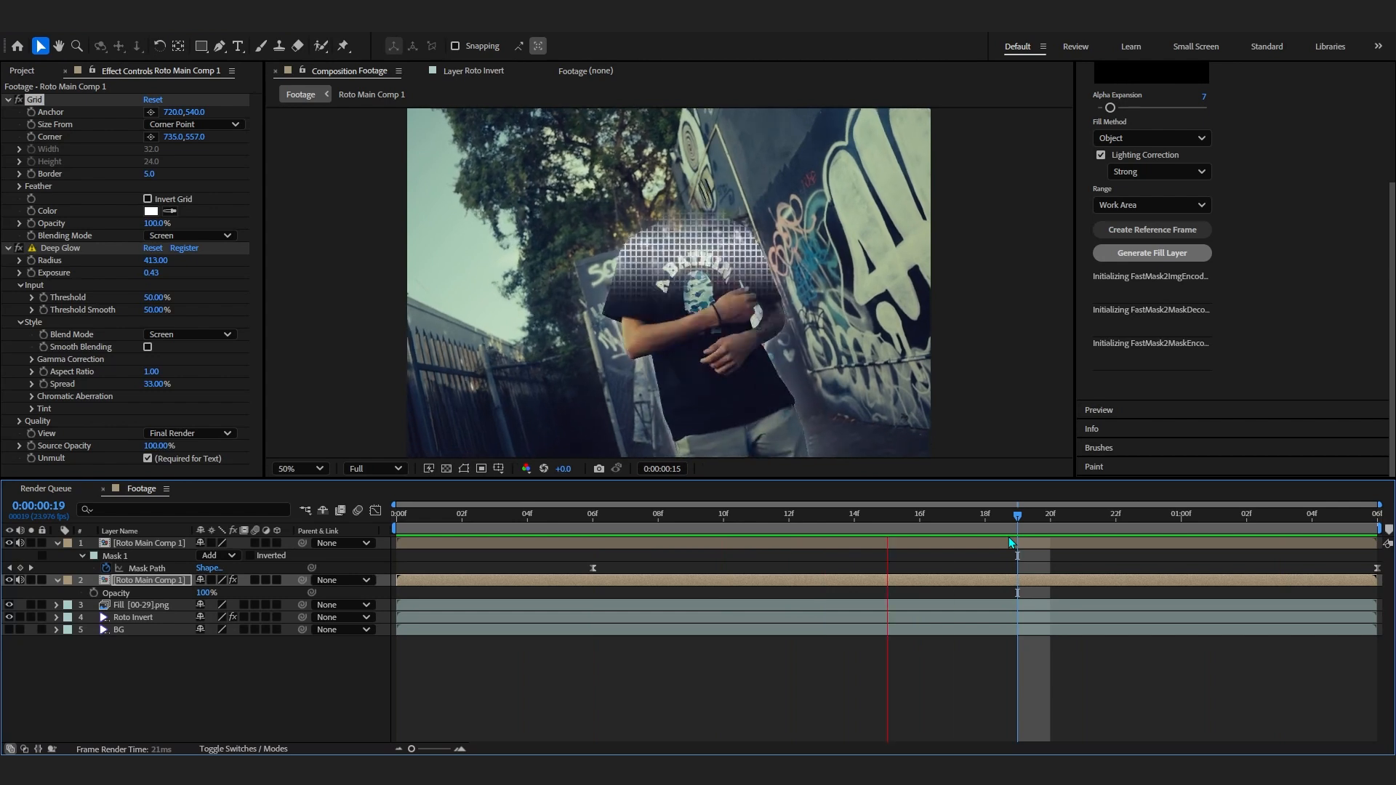
key(ctrl+v)
click(141, 569)
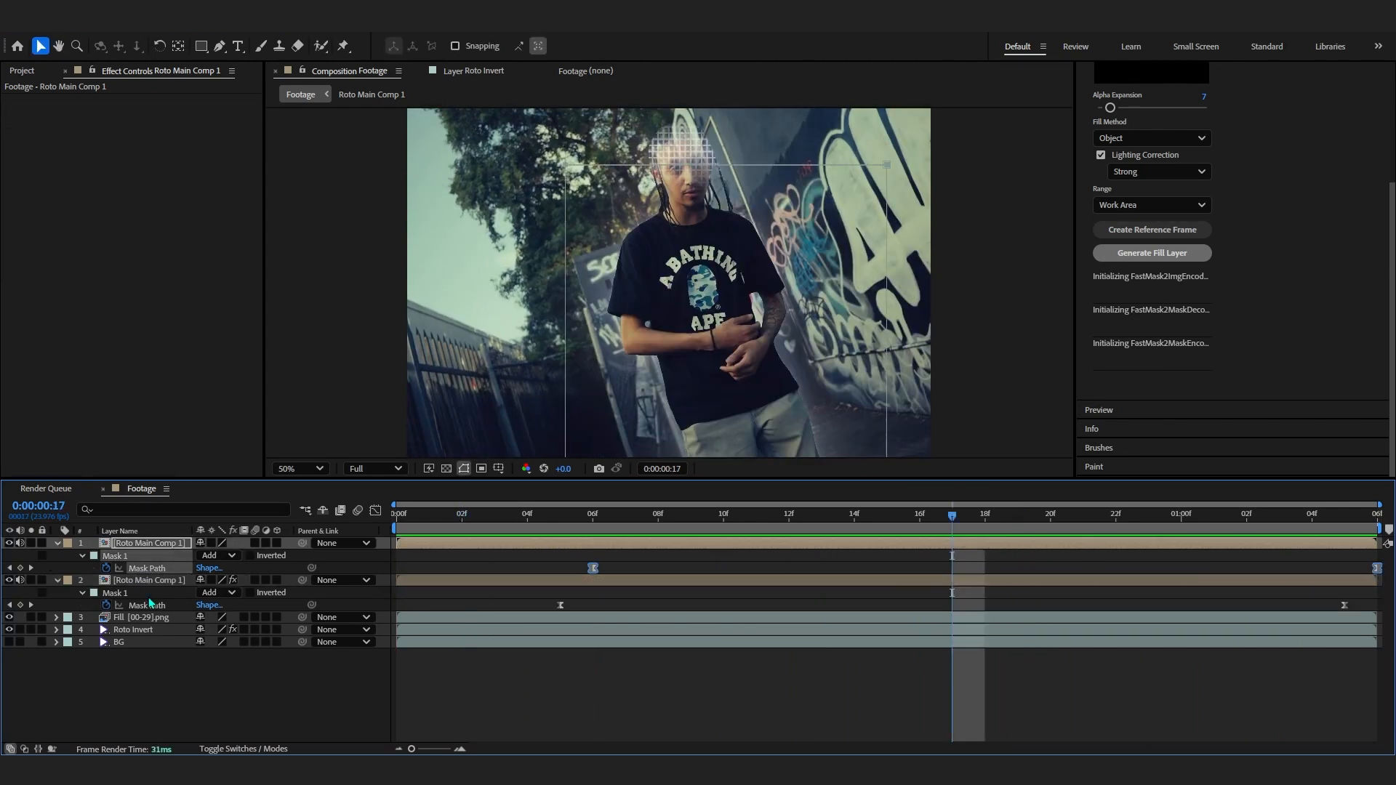
shift+click(152, 607)
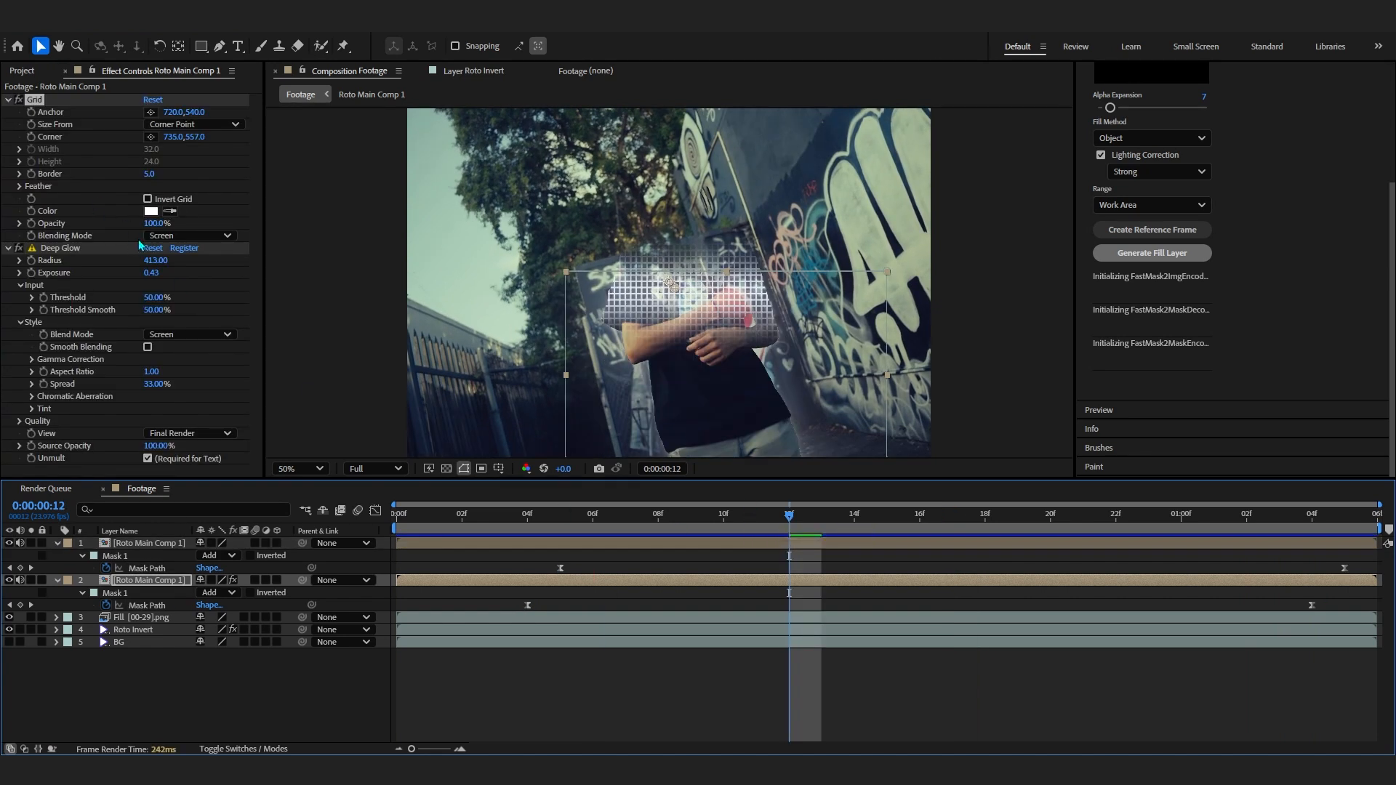
- Set the Grid blending mode to Overlay and raise the Deep Glow exposure to 0.56
click(187, 236)
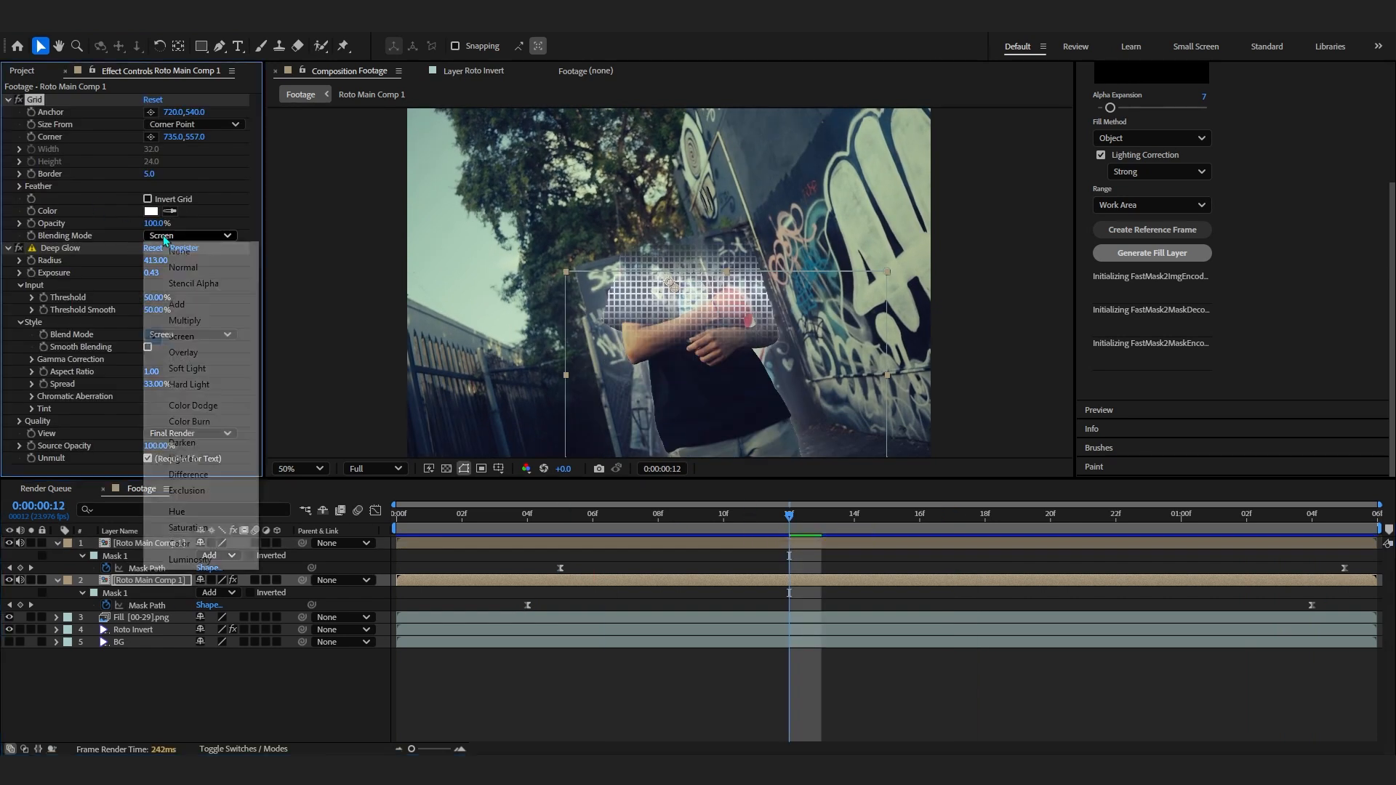
click(186, 339)
drag(749, 518, 576, 531)
key(space)
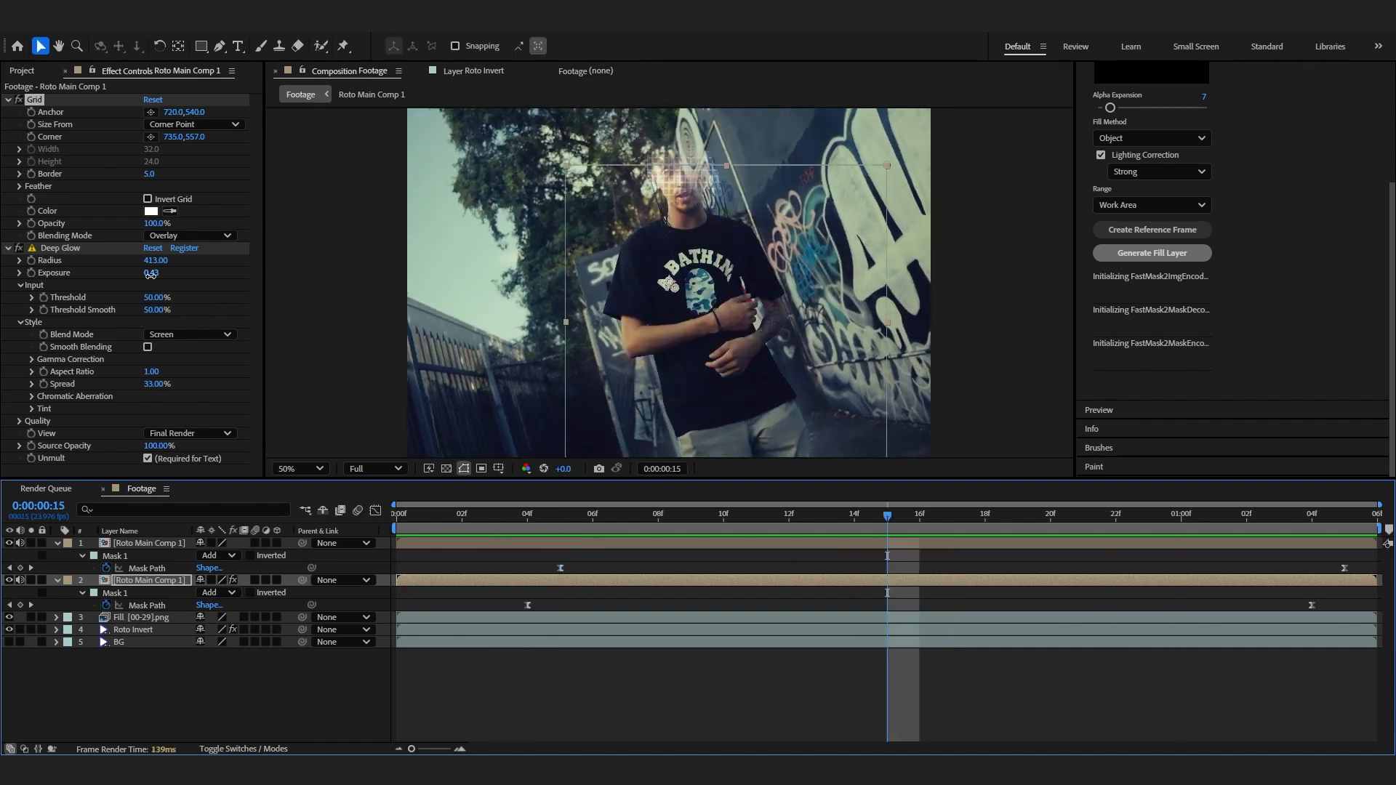
drag(150, 273, 167, 280)
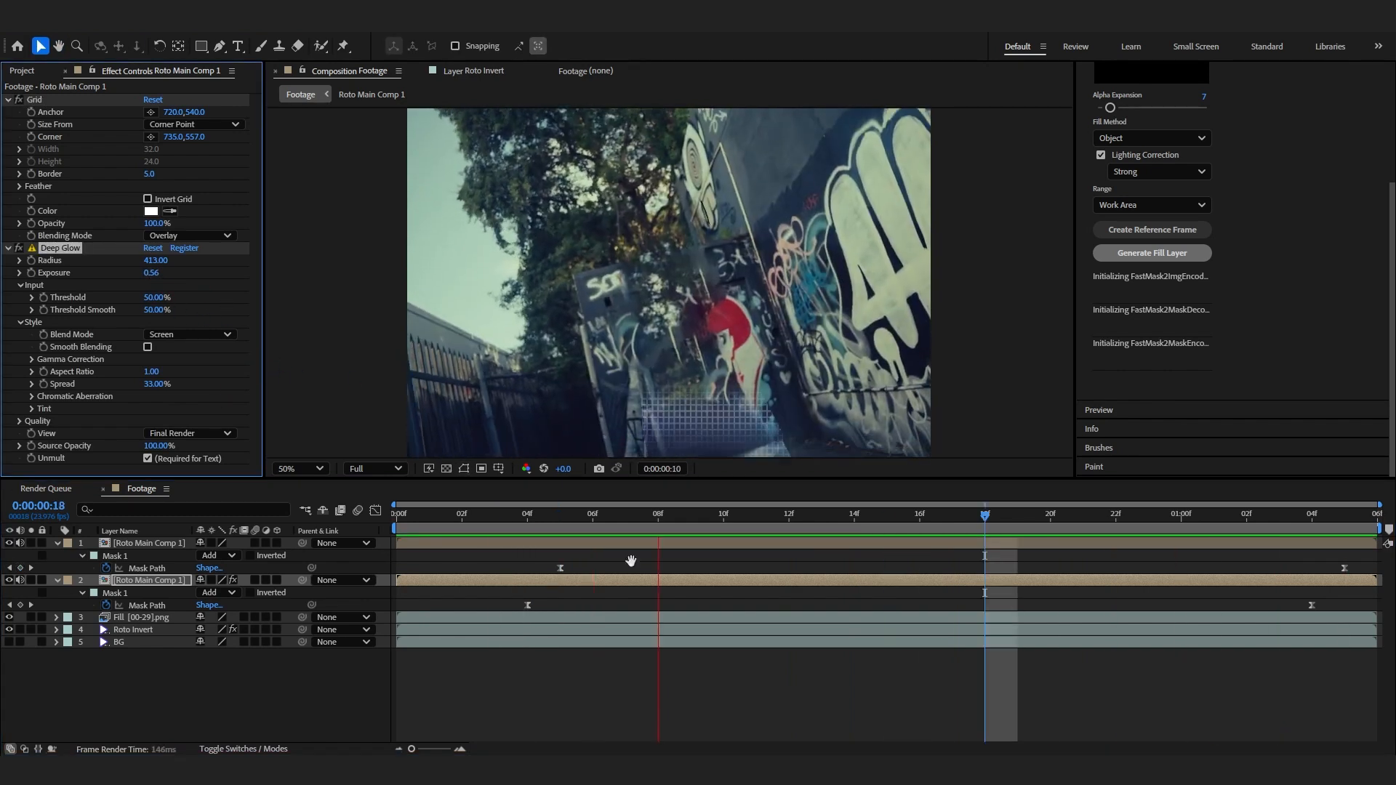
- Select all layers in the composition and pre-compose them into Pre-comp 1
click(468, 618)
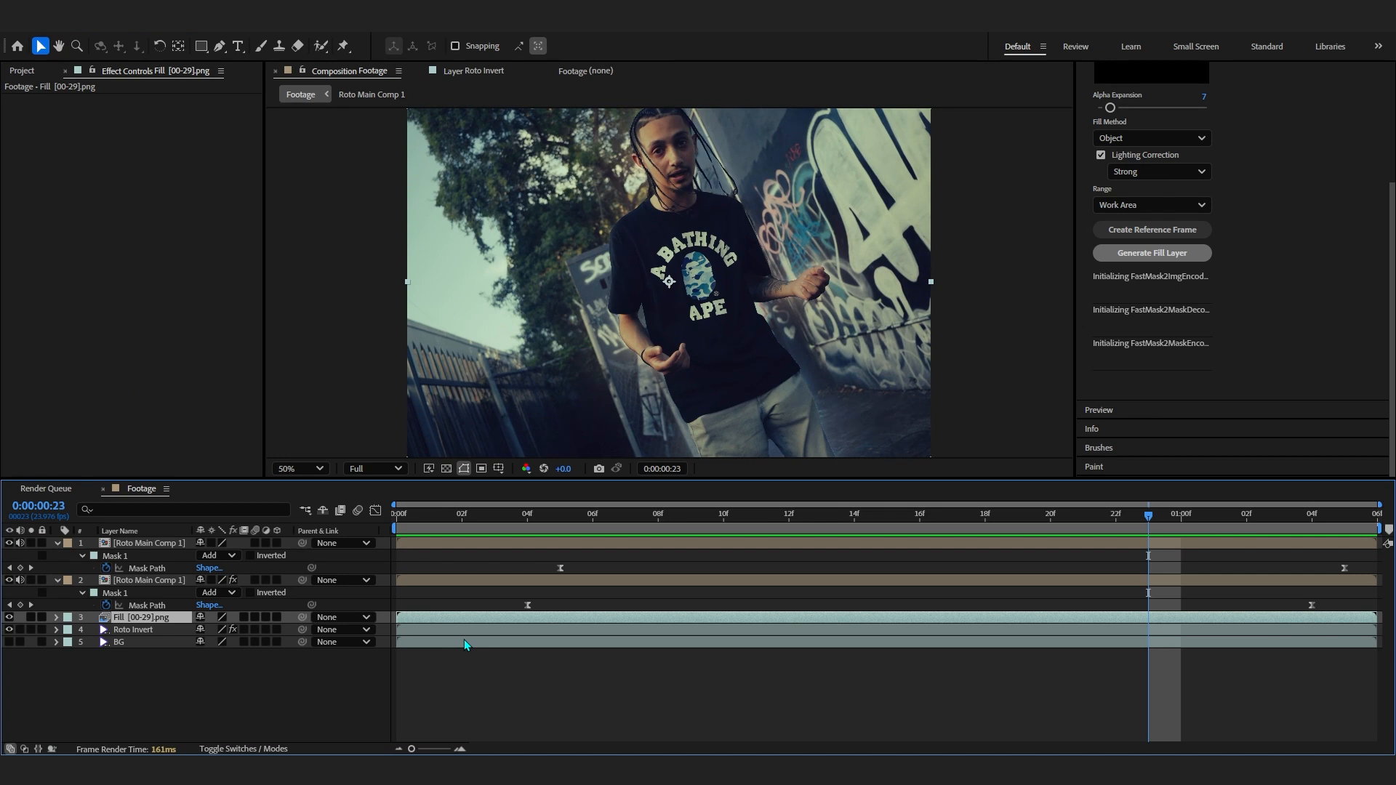
key(ctrl+a)
click(142, 688)
key(ctrl+a)
right_click(145, 593)
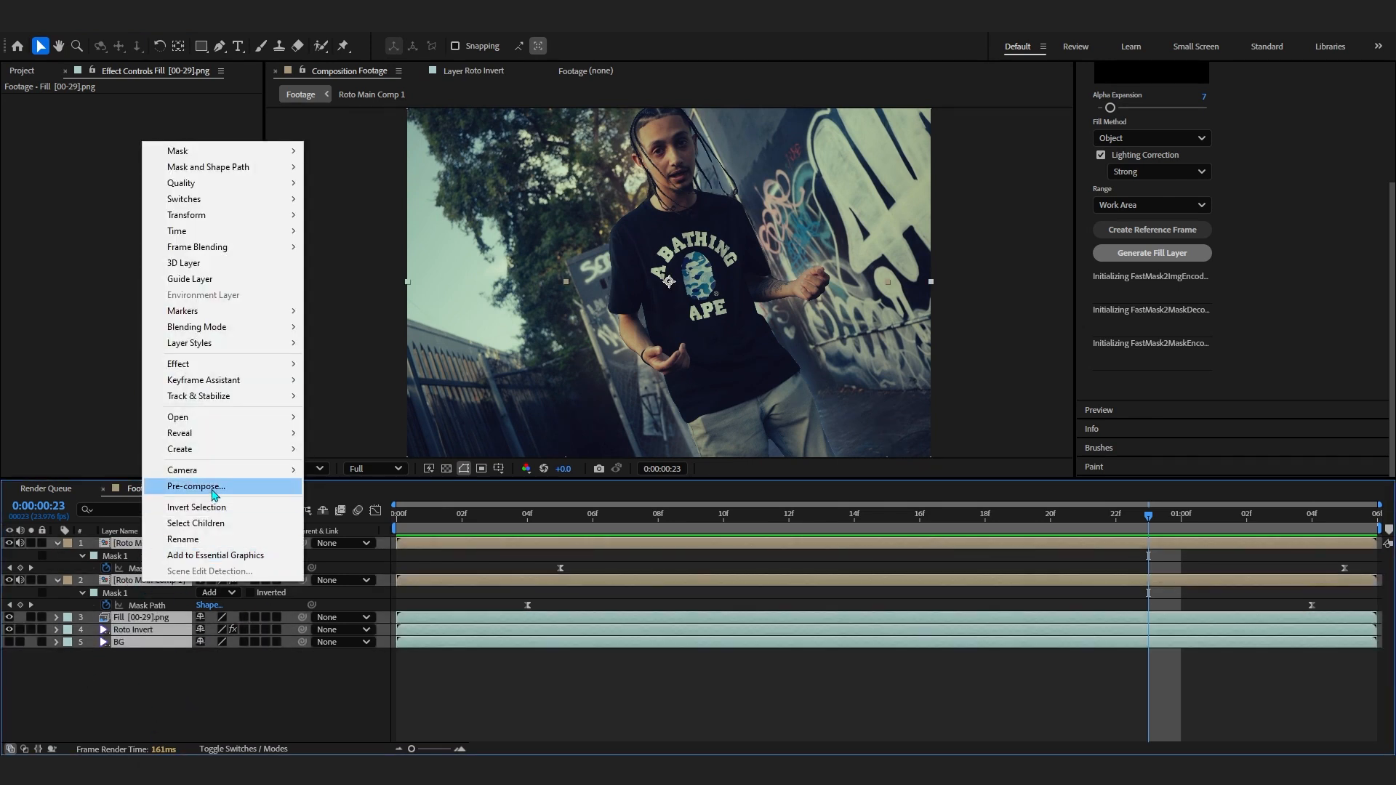
click(215, 486)
key(Return)
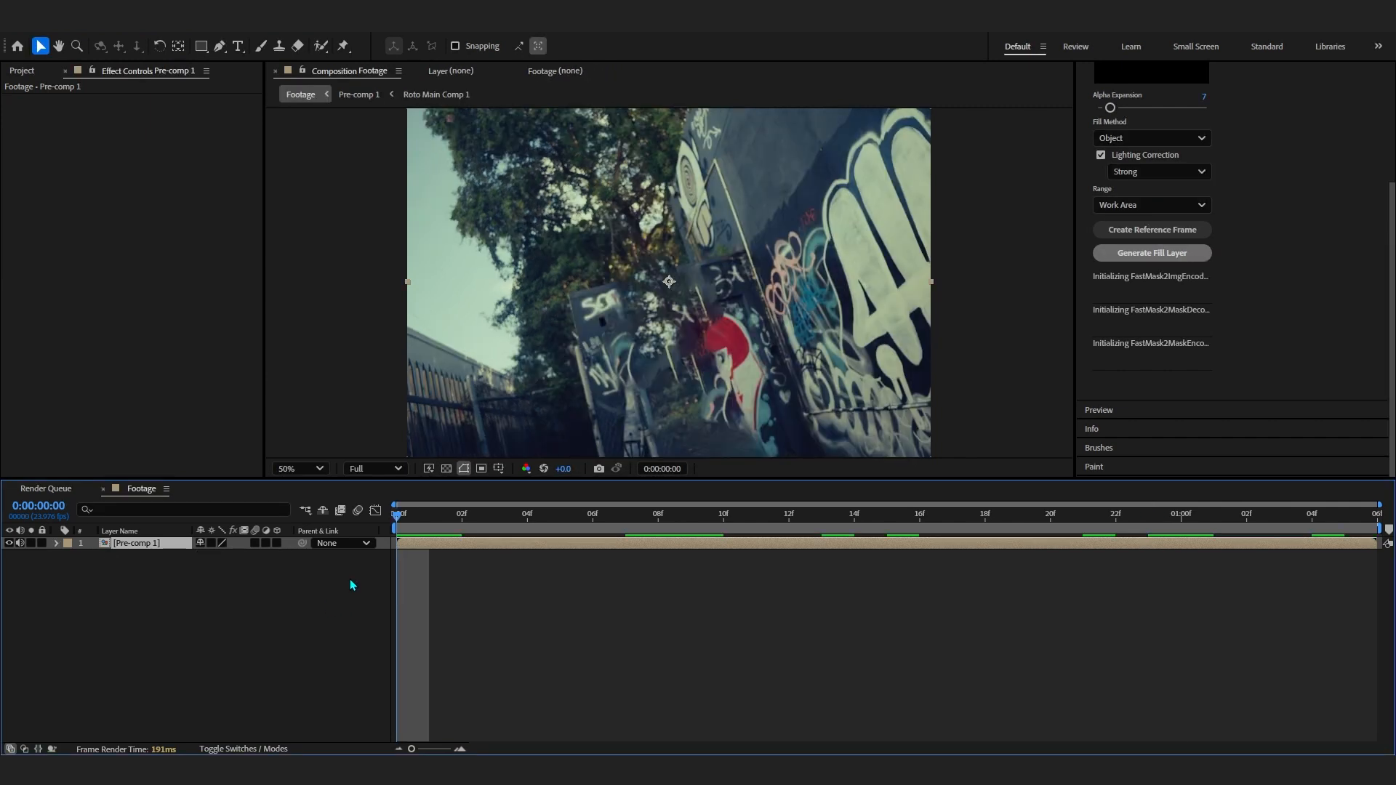
- Add a new adjustment layer above the precomp and open the Effects & Presets panel
scroll(1323, 240, up, 4)
click(1118, 165)
right_click(235, 653)
click(230, 637)
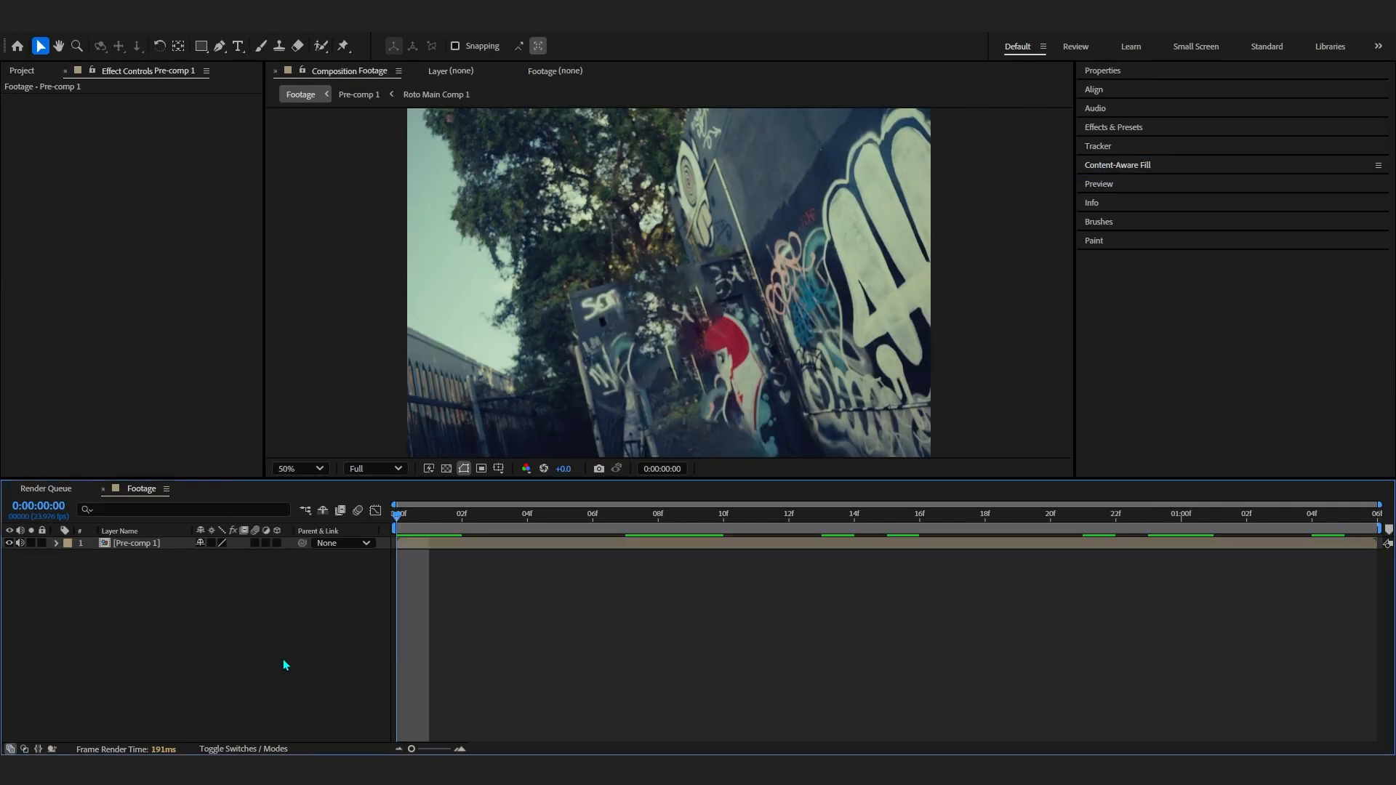
right_click(284, 665)
mouse_move(443, 484)
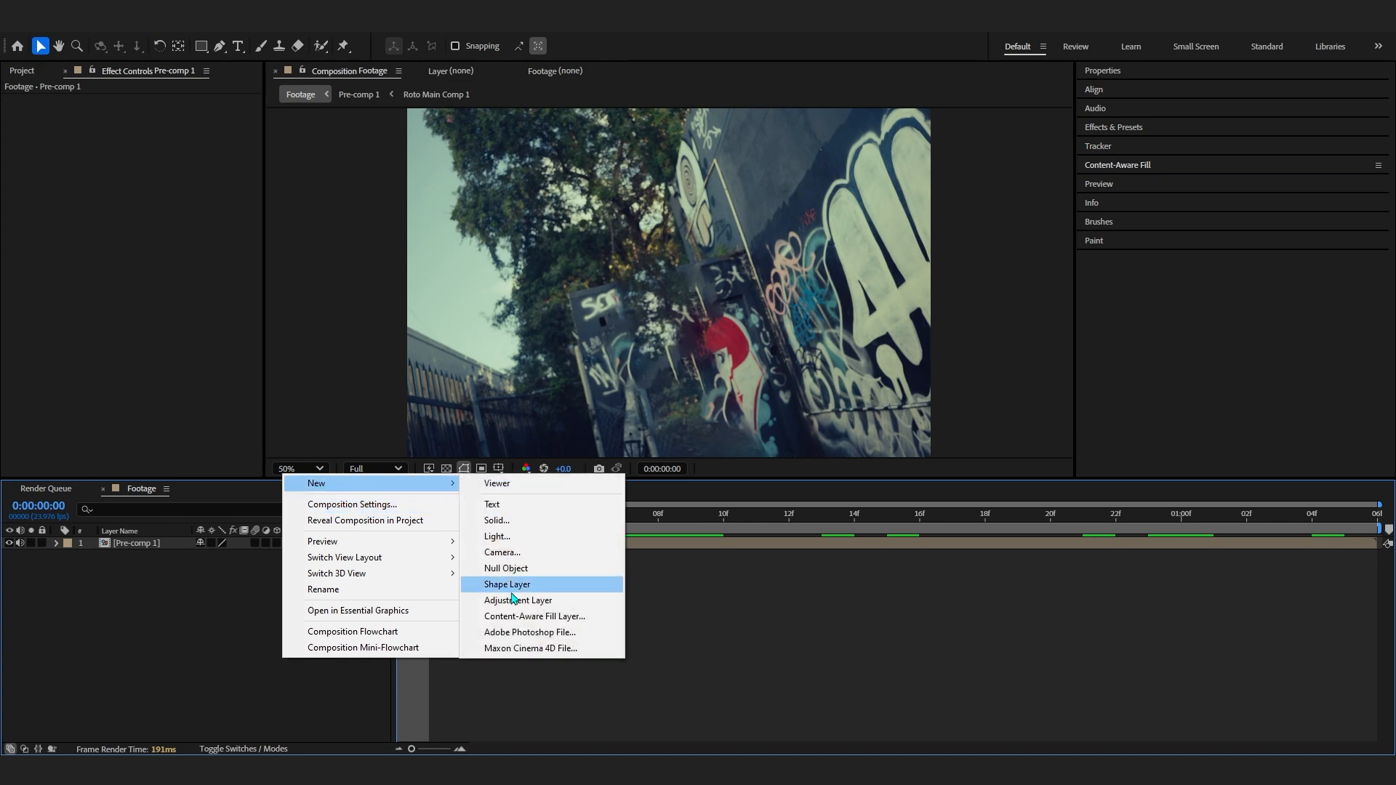
click(515, 601)
click(1113, 128)
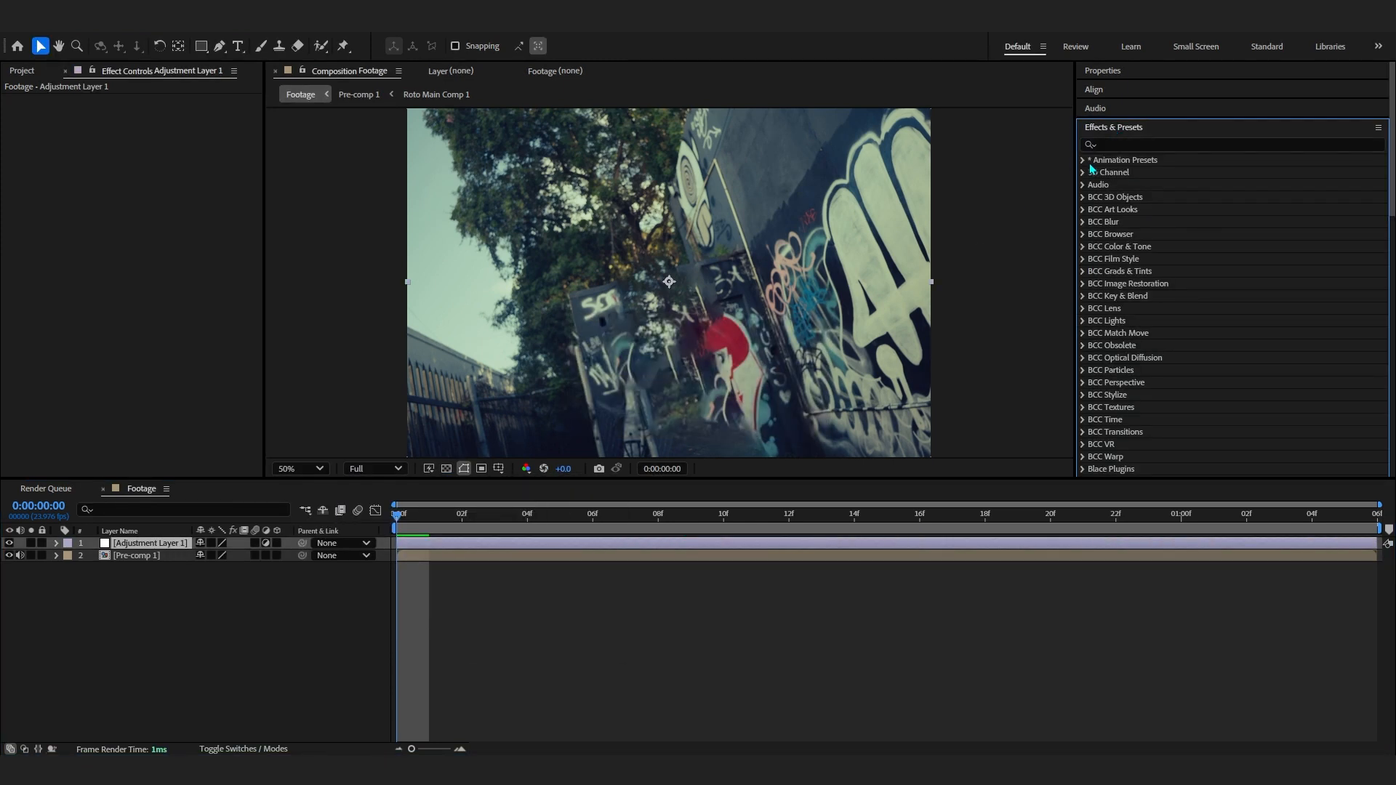
- Apply the In (MOST USEFUL ONE) preset from the Essential Effects & Transition V1 user presets to the adjustment layer
click(1095, 186)
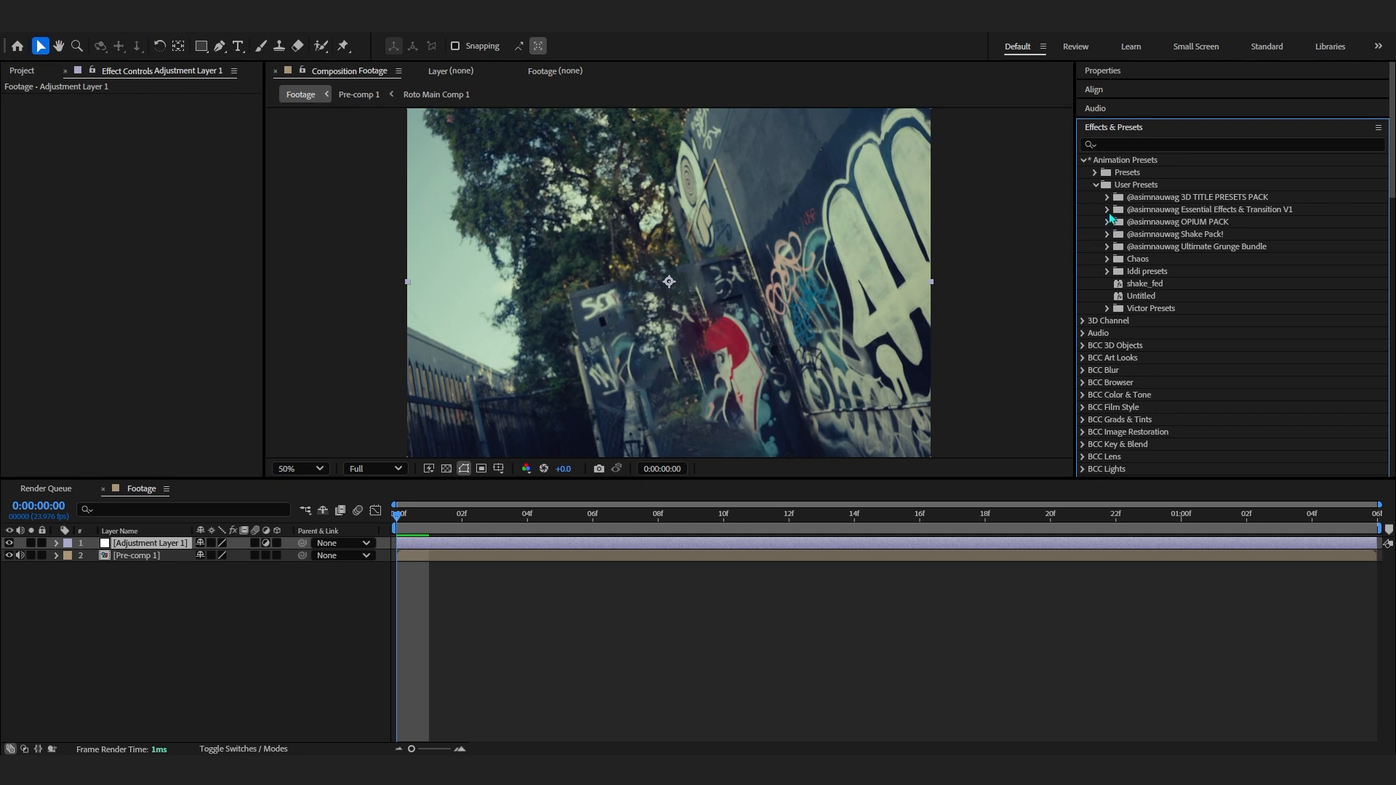
click(1107, 210)
scroll(1176, 209, down, 1)
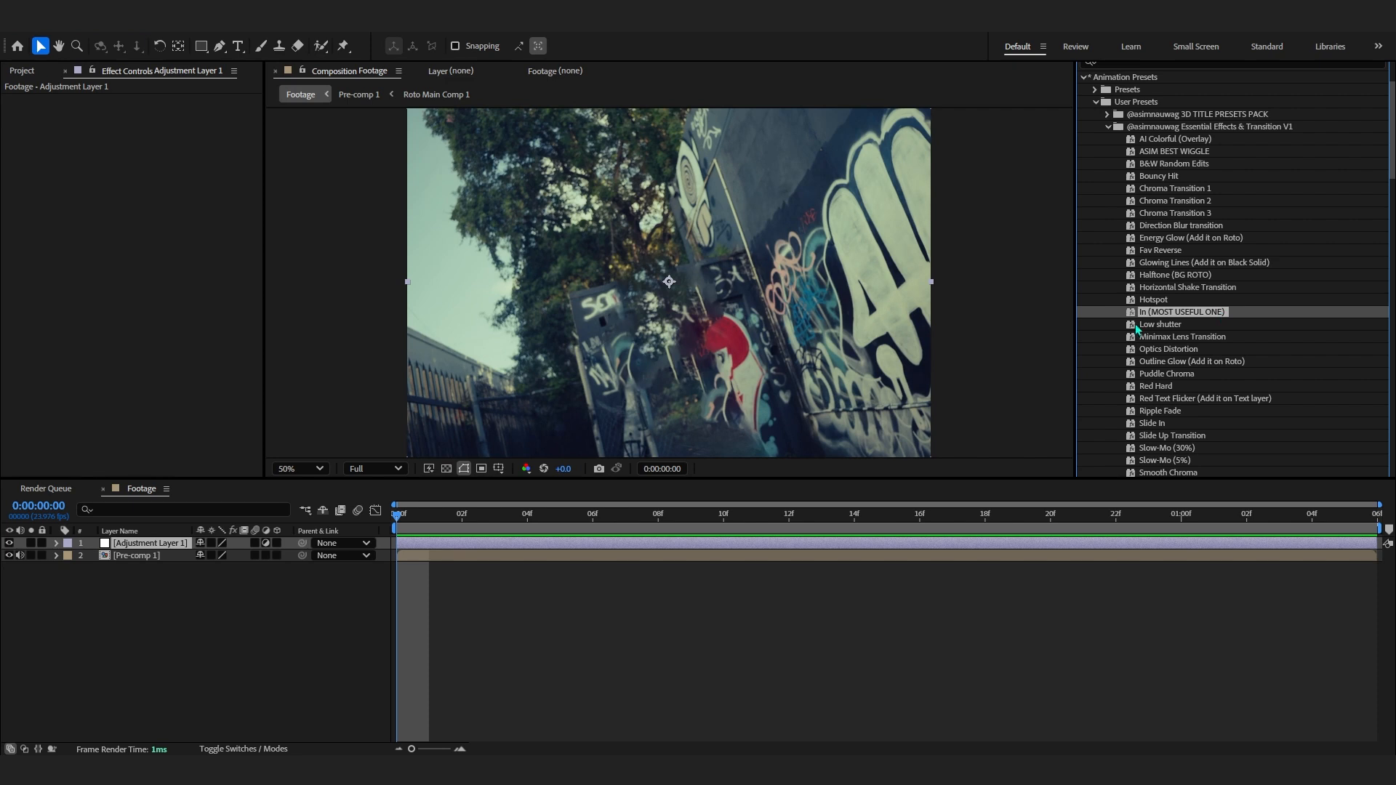
drag(1138, 329, 858, 320)
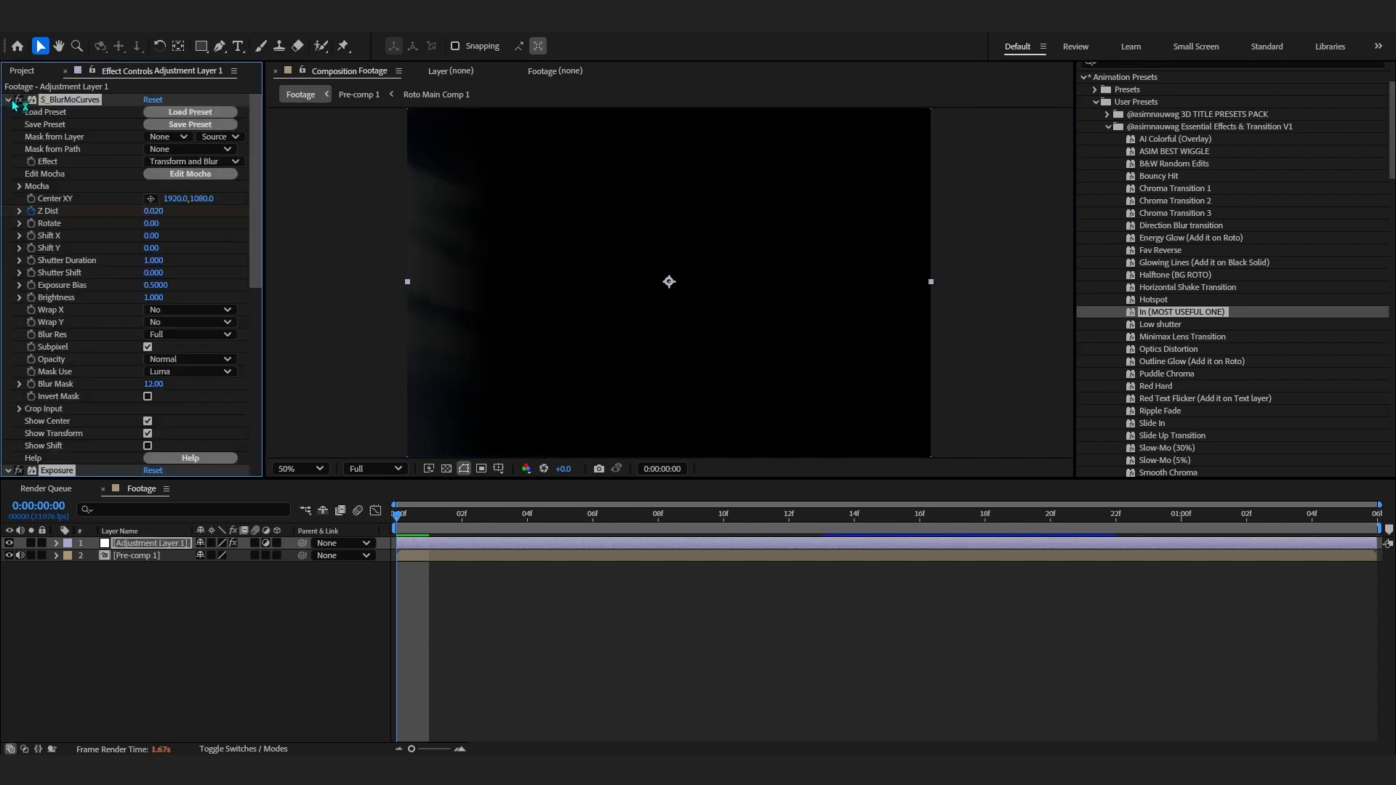
- Collapse the preset's effect and reposition the S_BlurMoCurves zoom center onto the person in the viewer
ctrl+click(11, 101)
click(85, 102)
key(comma)
key(comma)
drag(887, 380, 697, 298)
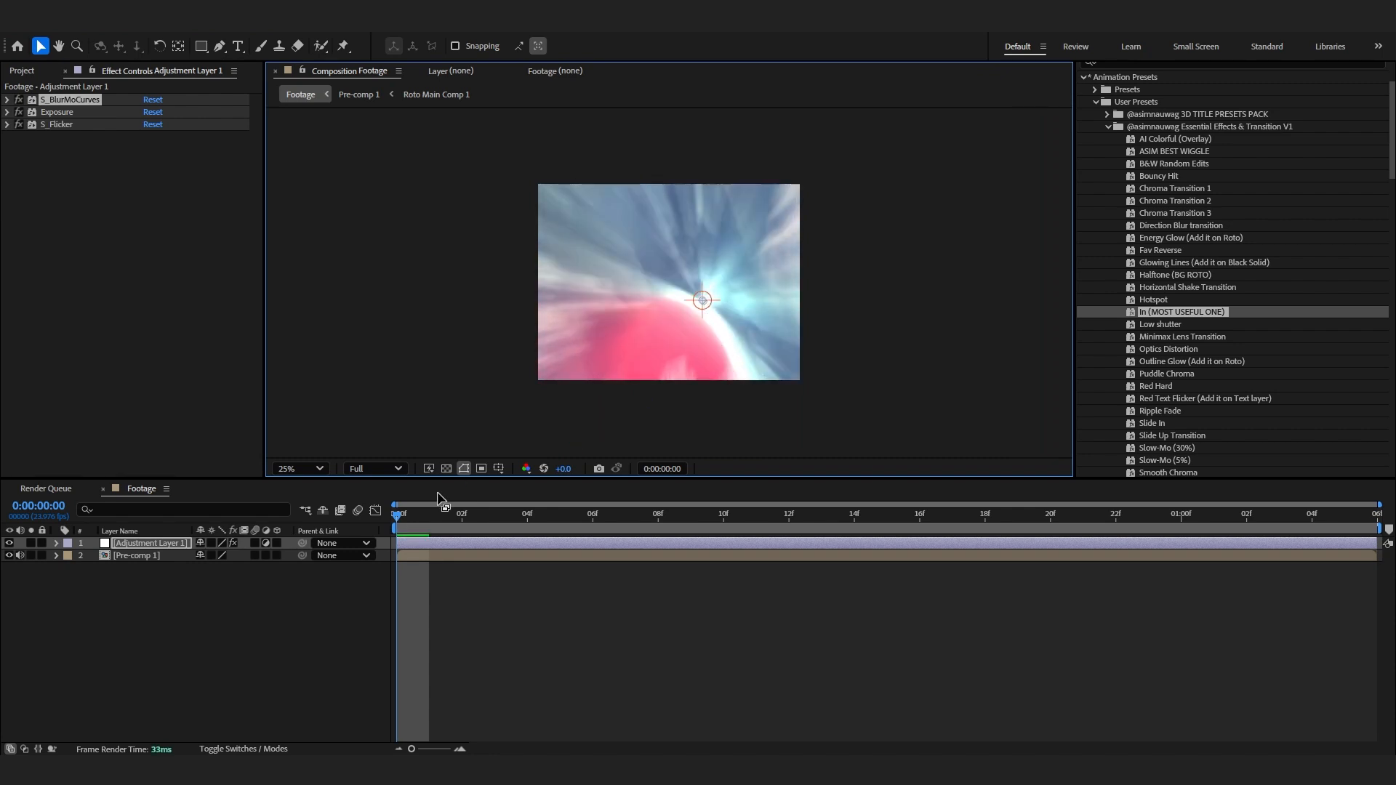
drag(425, 516, 635, 541)
drag(703, 303, 657, 286)
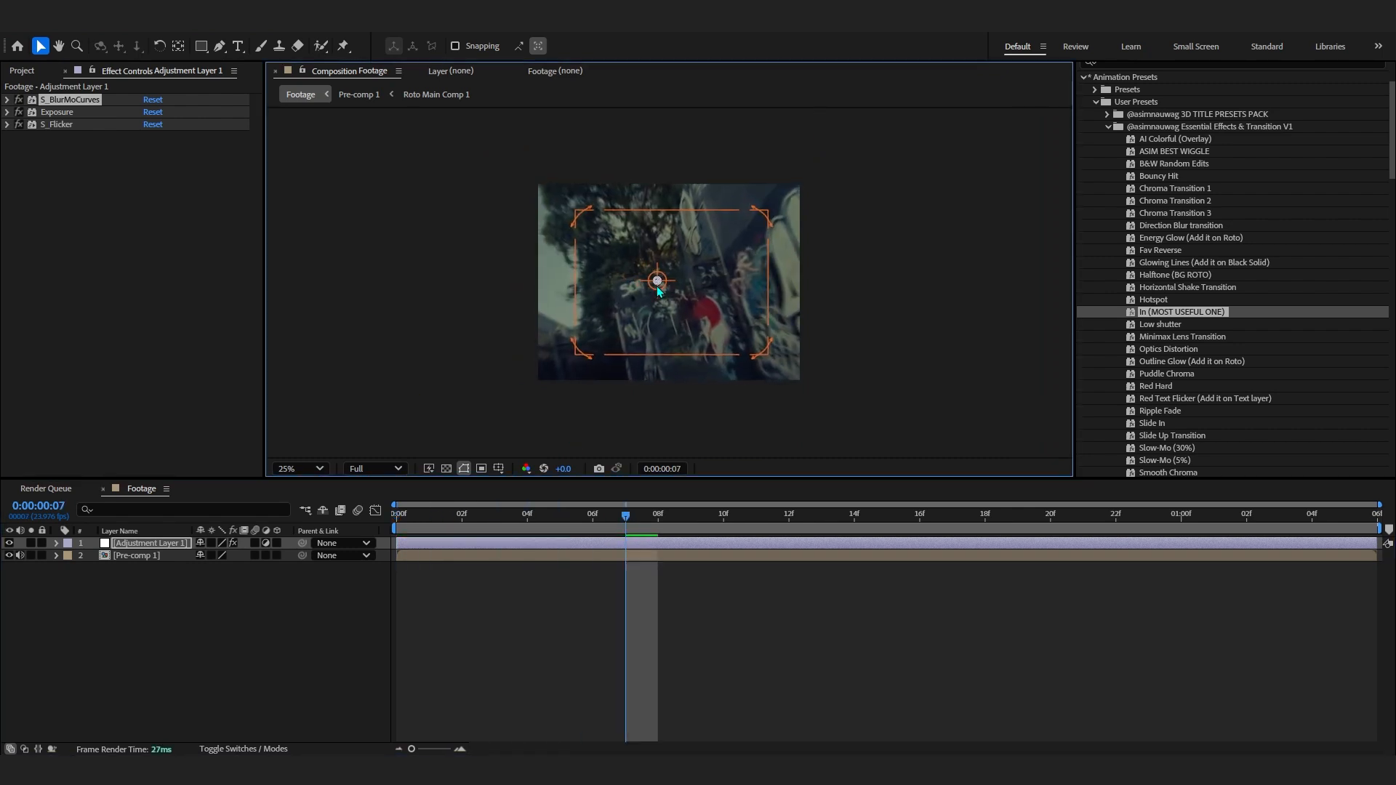
drag(623, 514, 527, 515)
scroll(638, 349, up, 2)
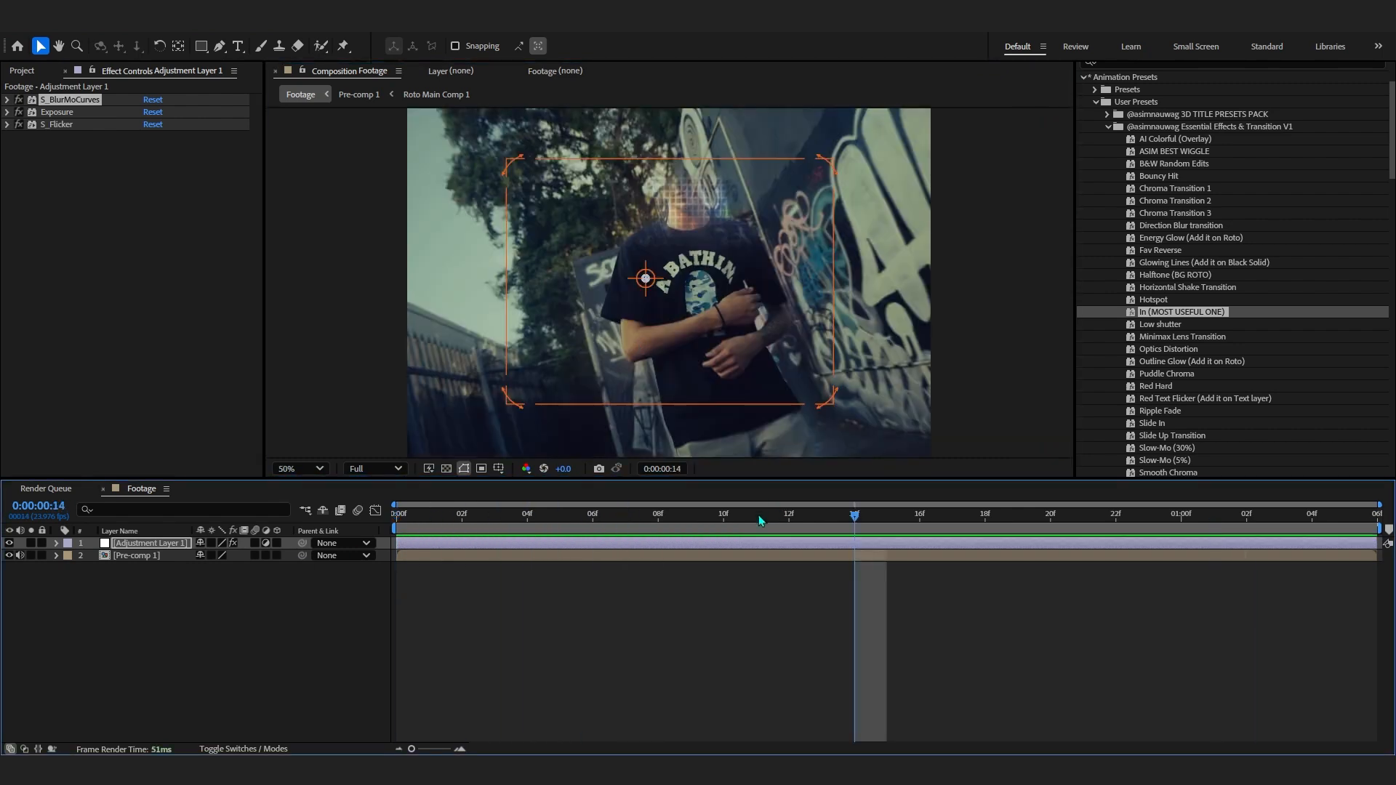
- Preview the transition and reveal the adjustment layer's animated properties
key(space)
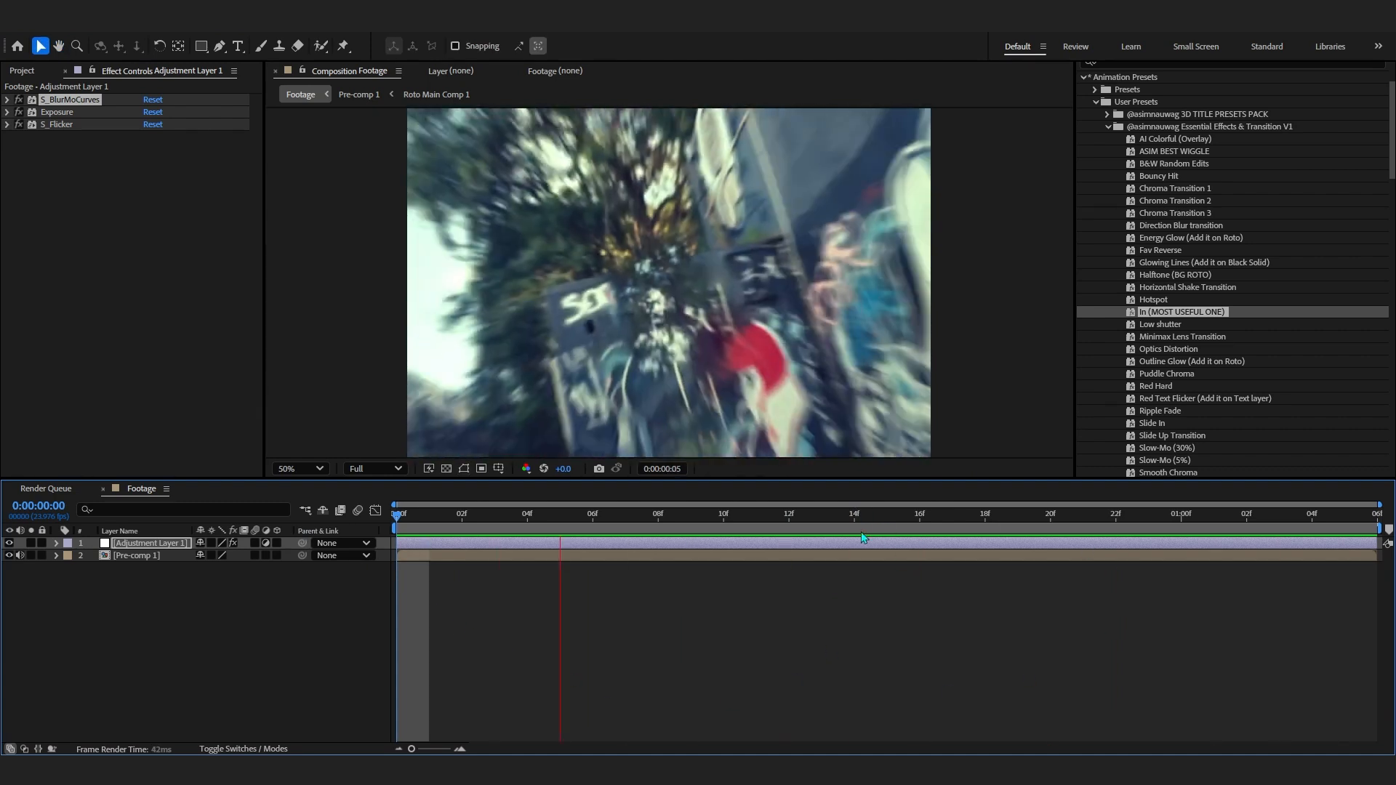
key(space)
key(u)
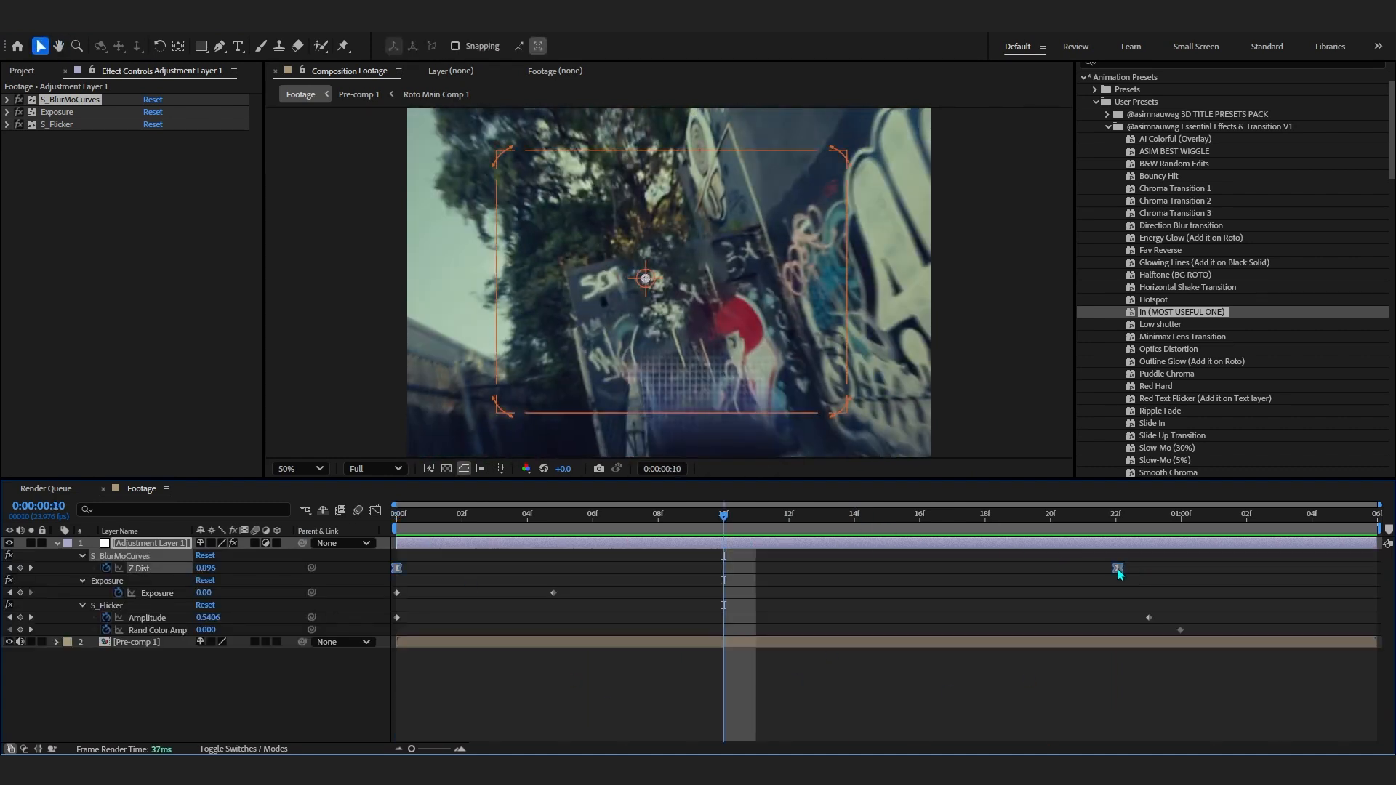
key(Home)
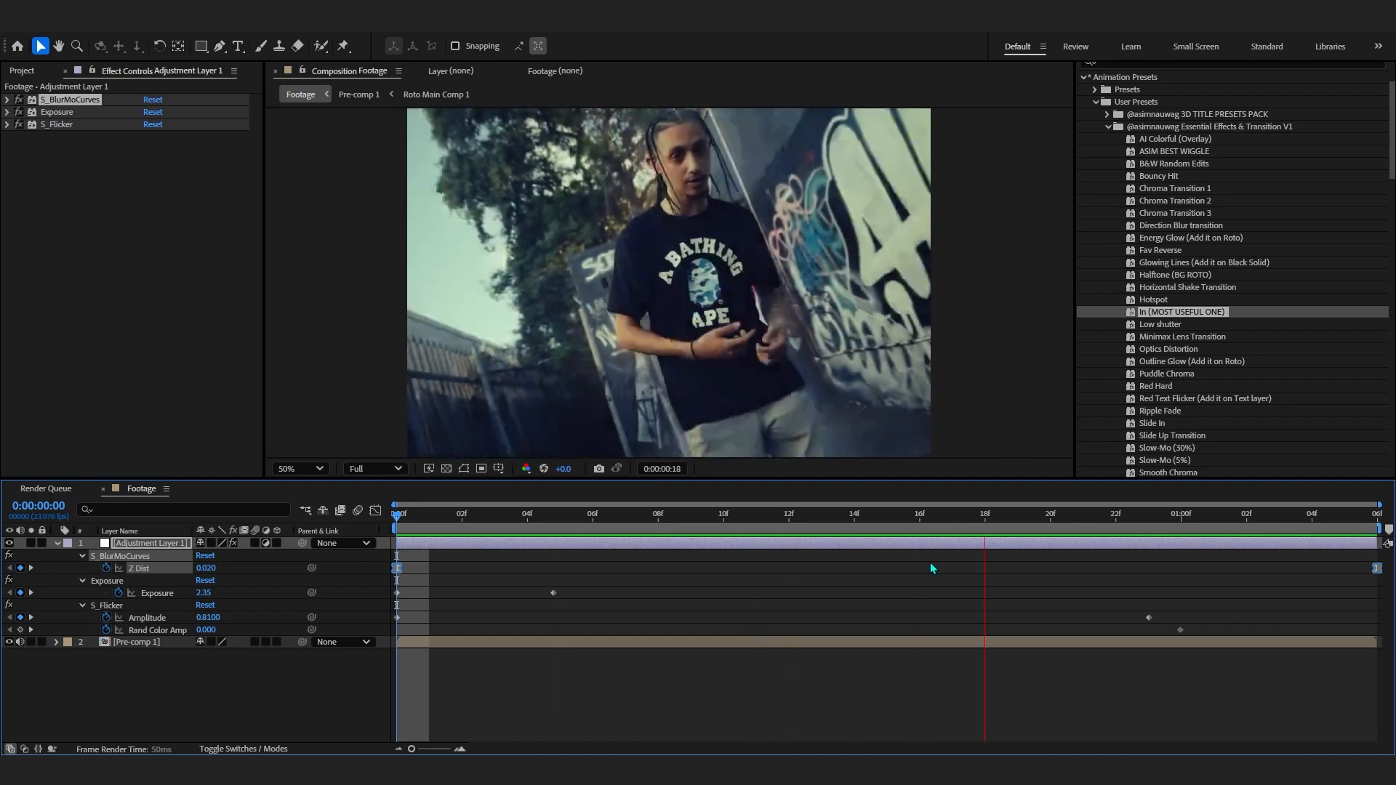
- Apply the Slow-Mo (30%) preset to Pre-comp 1 and reveal its Timewarp speed keyframes
drag(985, 516, 889, 538)
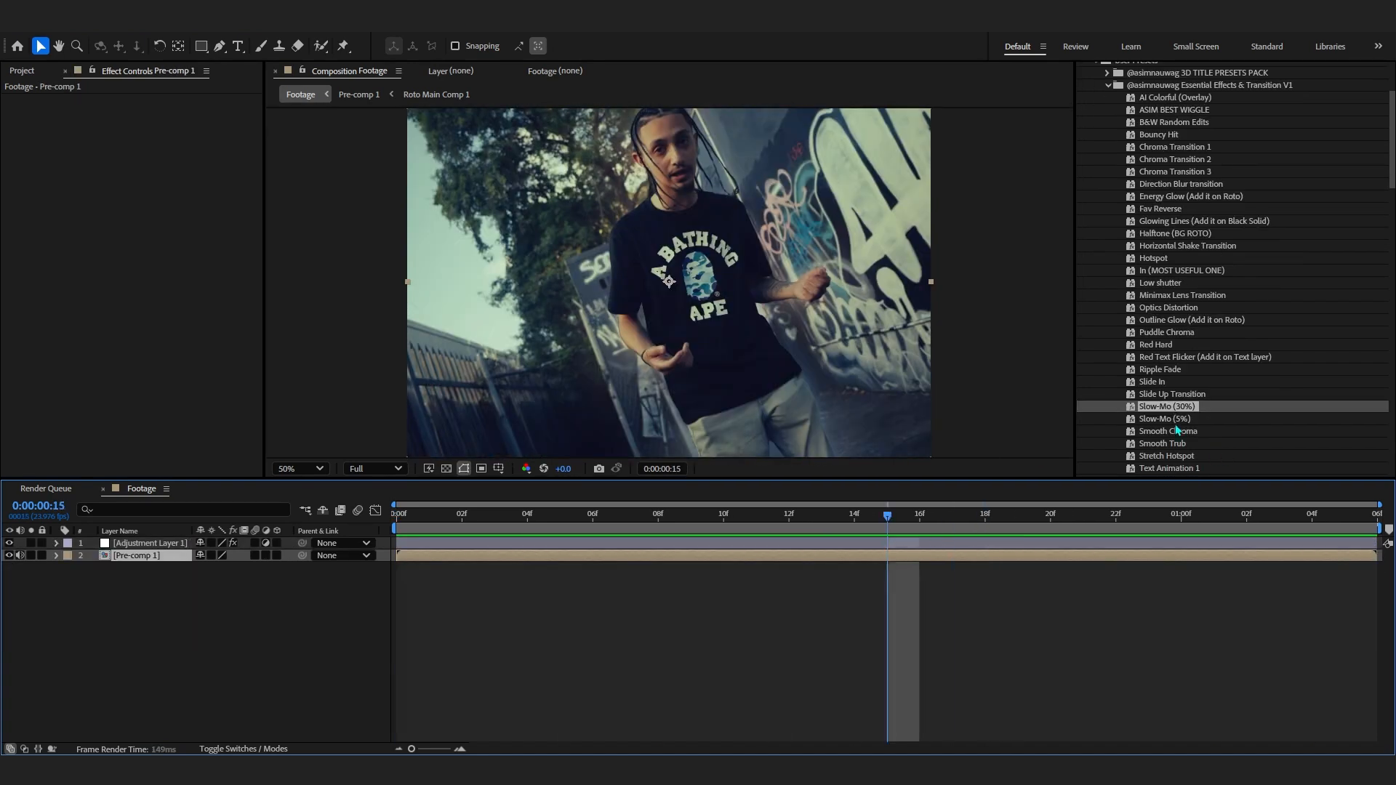
double_click(1162, 407)
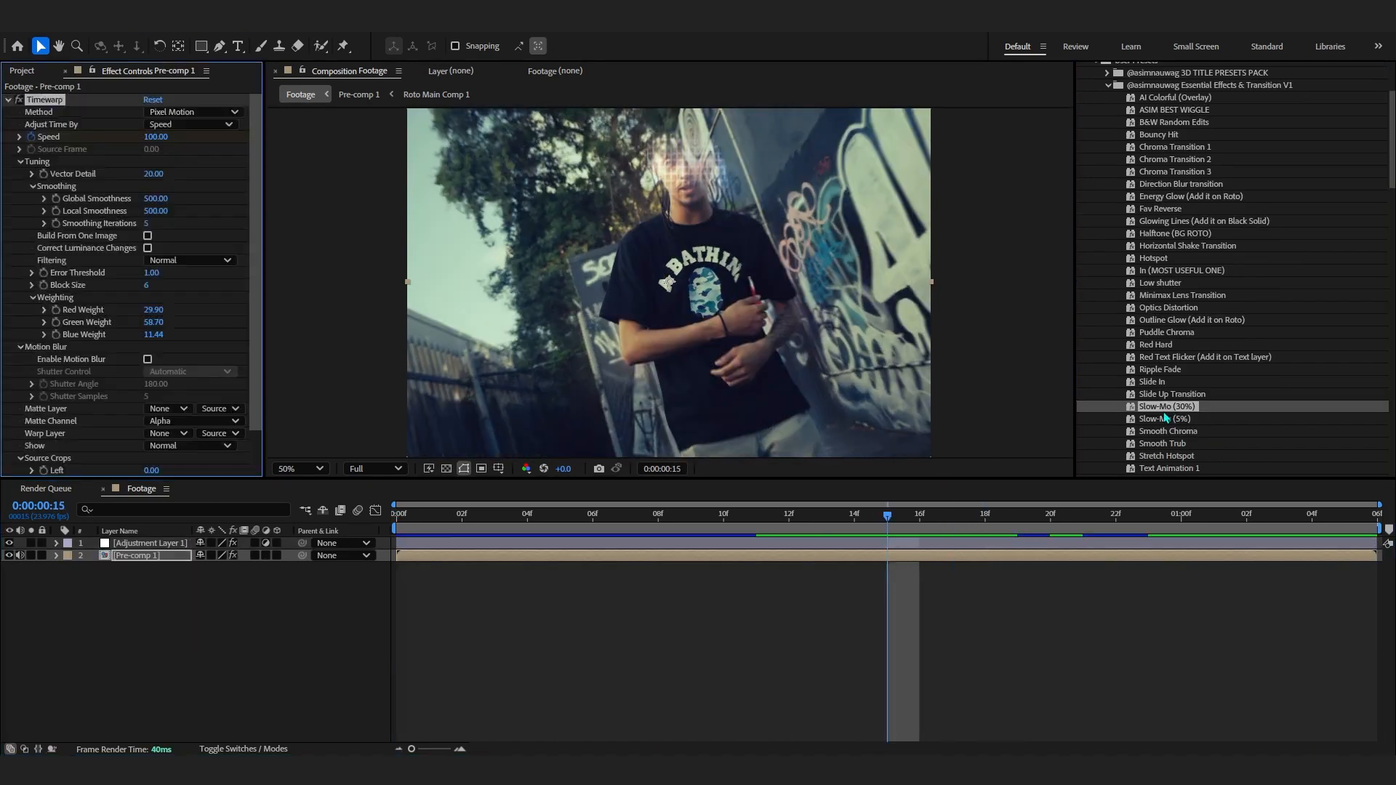
key(space)
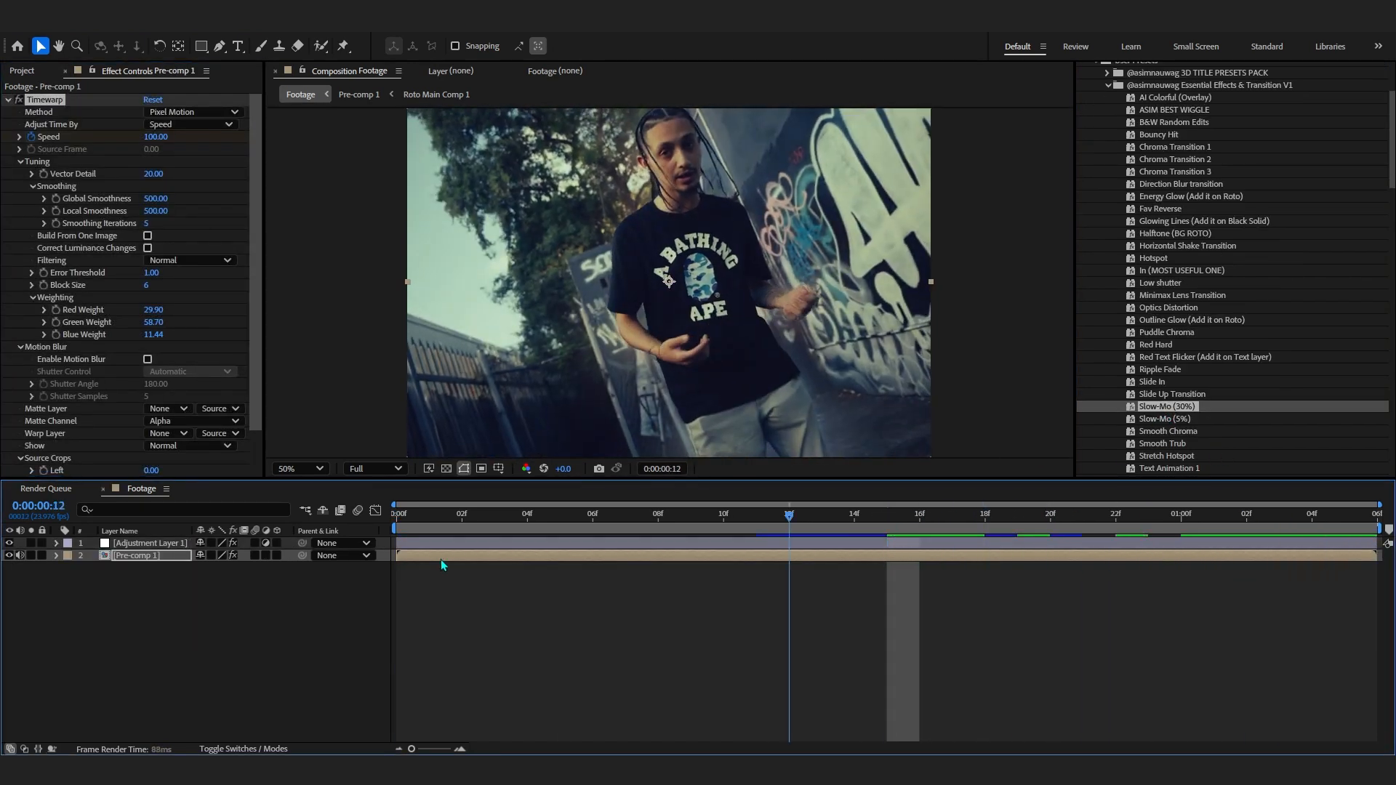
key(u)
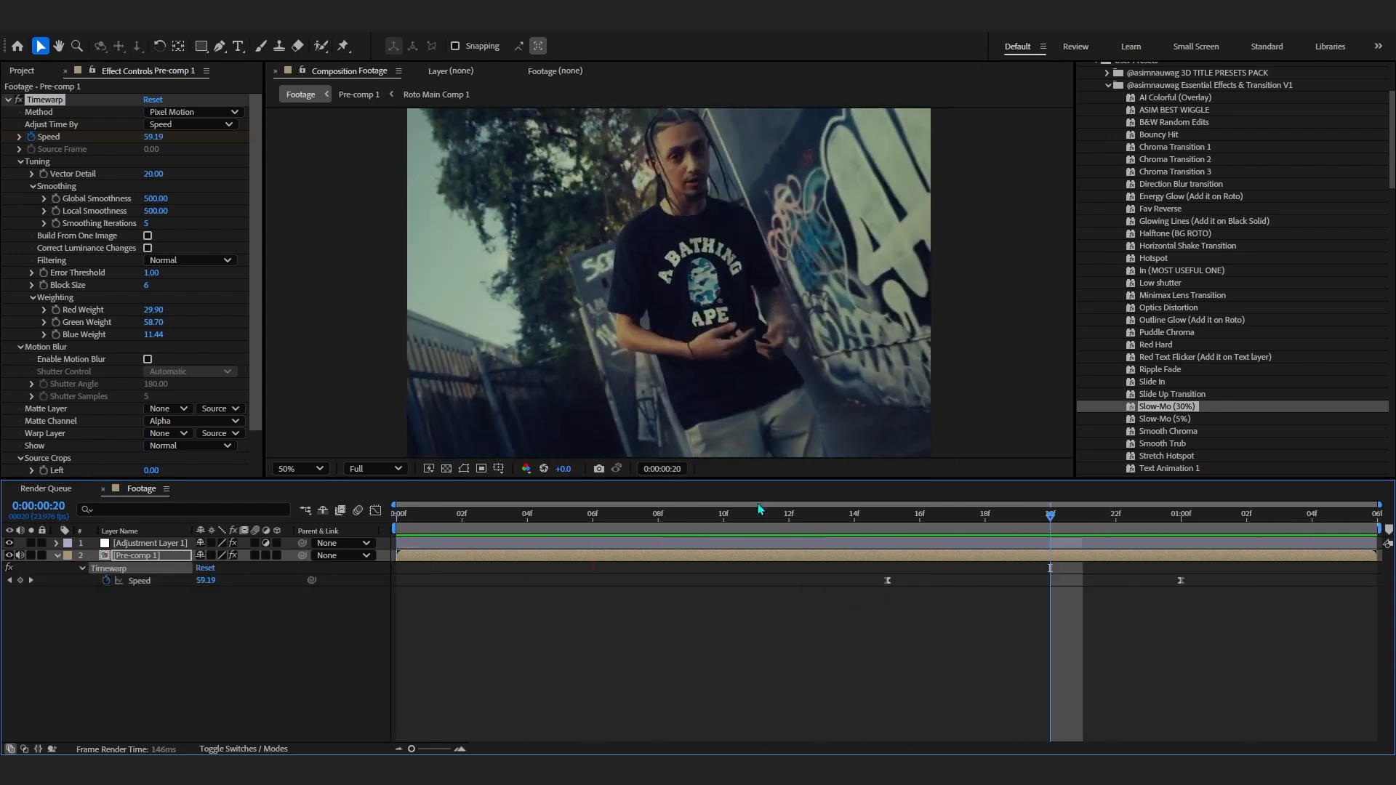
right_click(838, 613)
click(717, 615)
key(Tab)
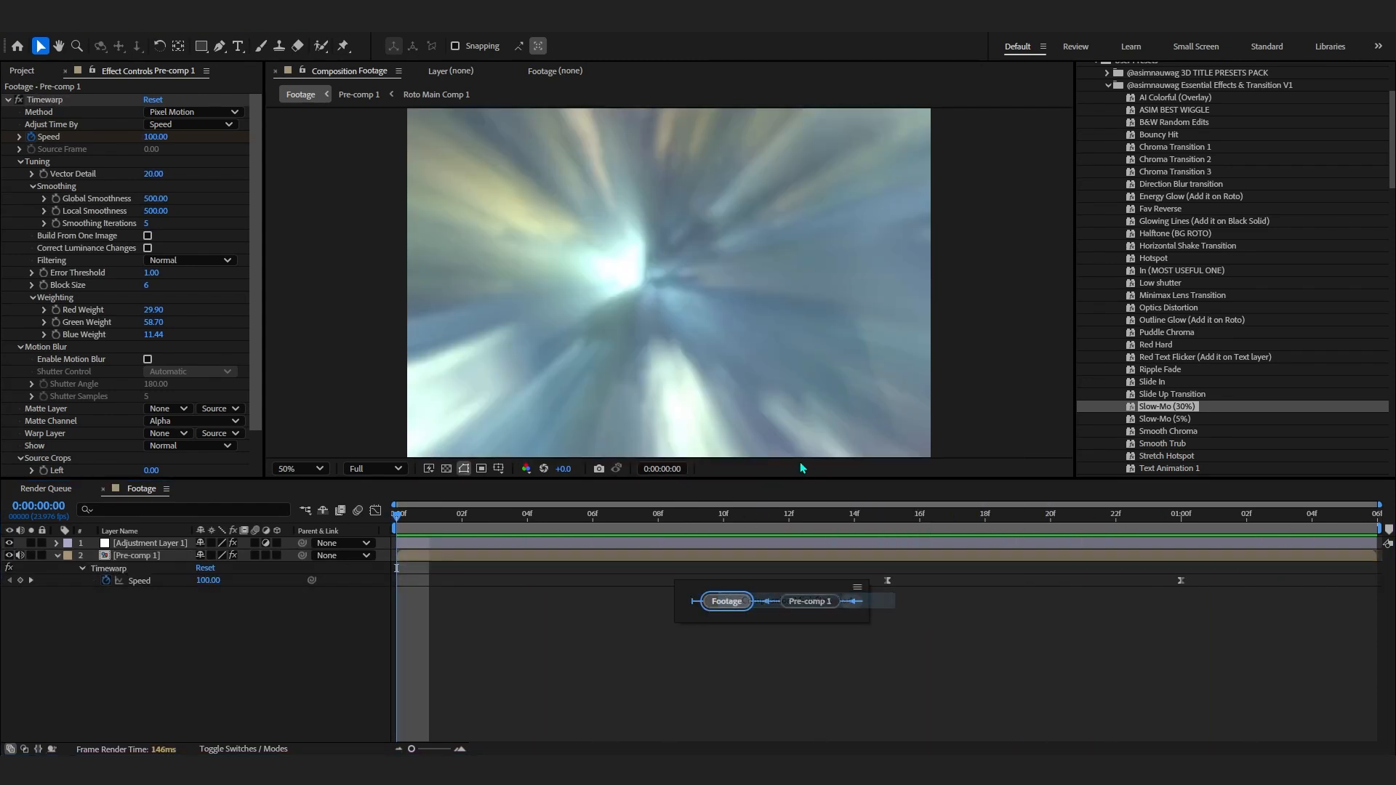
- Add a new adjustment layer to the composition
right_click(622, 650)
mouse_move(698, 476)
click(858, 591)
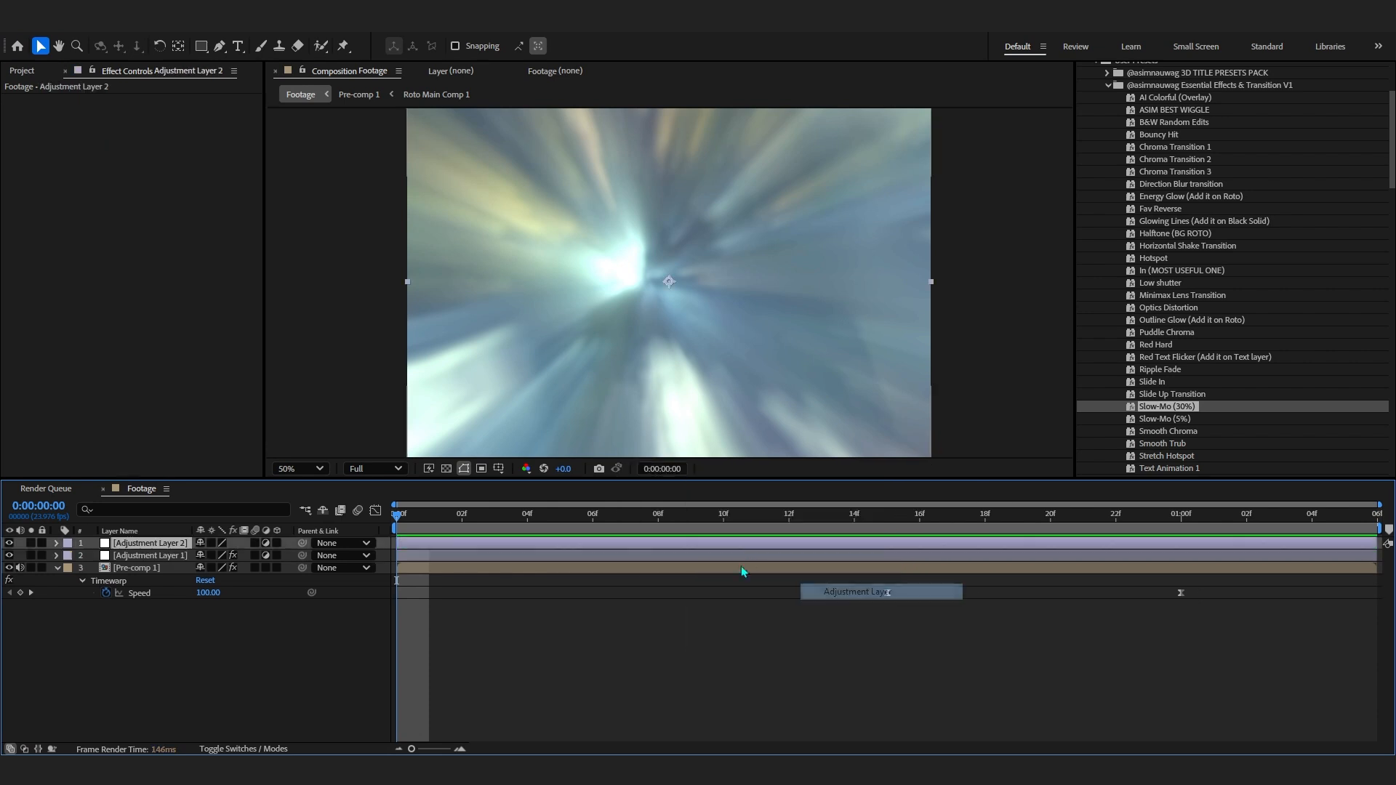
- Apply the Zoom Smooth preset to the new adjustment layer and move its blur center onto the person's head
scroll(1162, 383, down, 5)
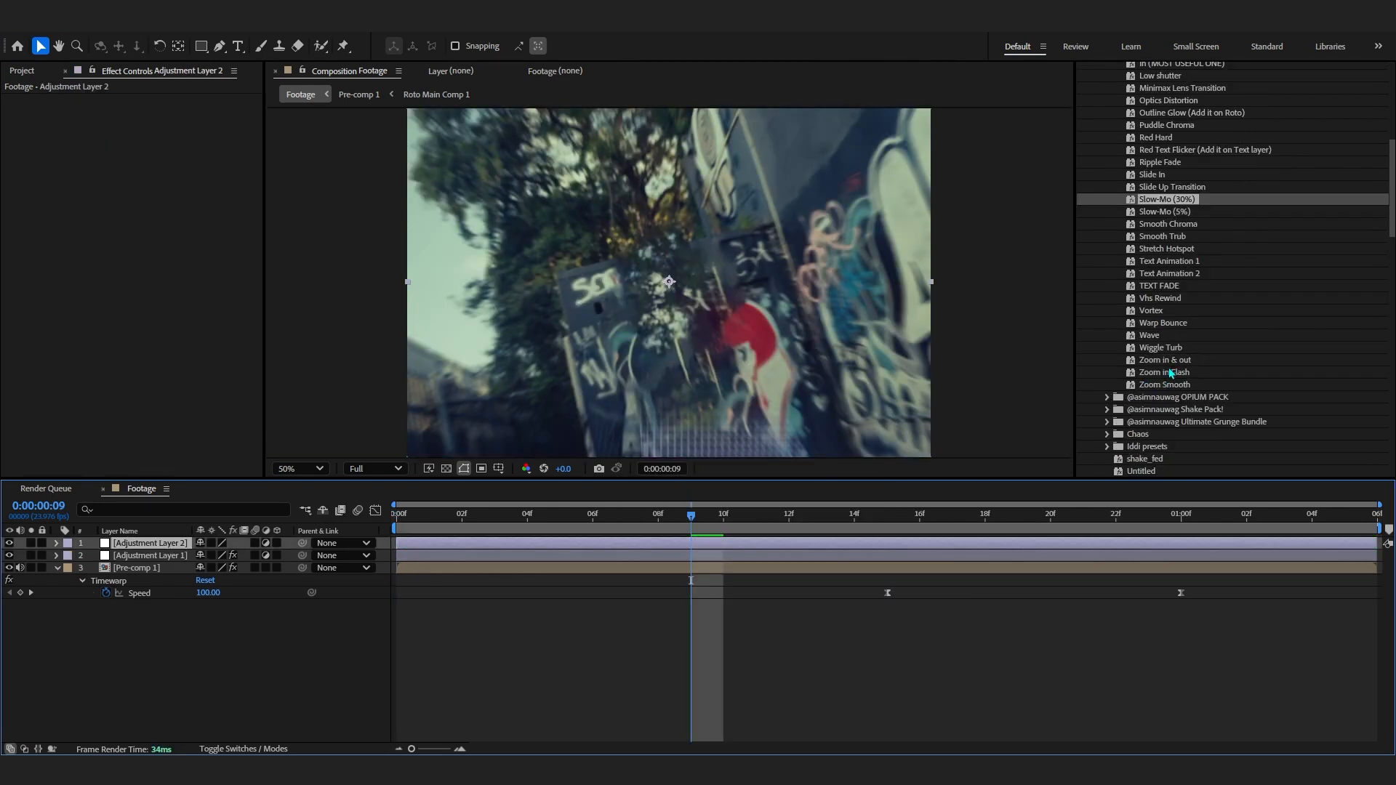
double_click(1166, 386)
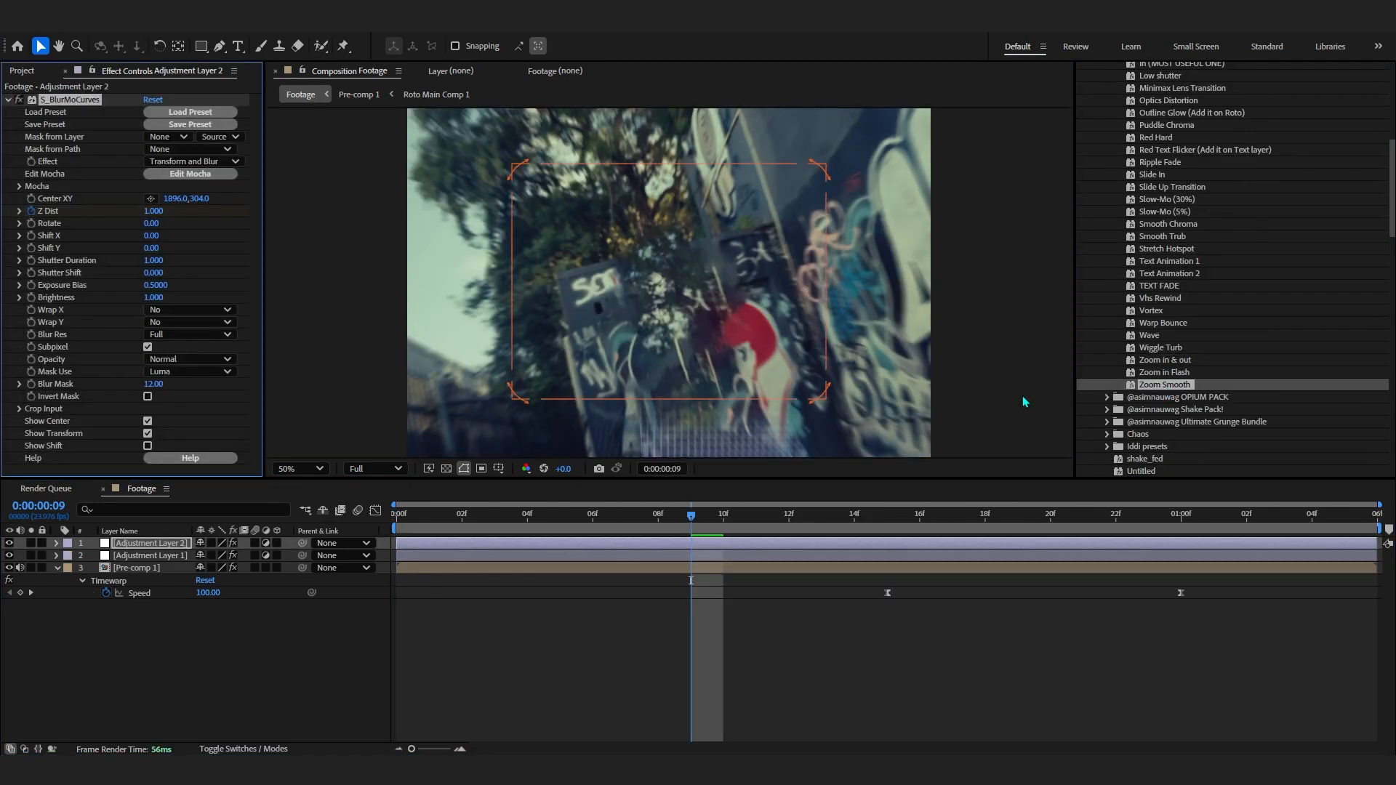
key(u)
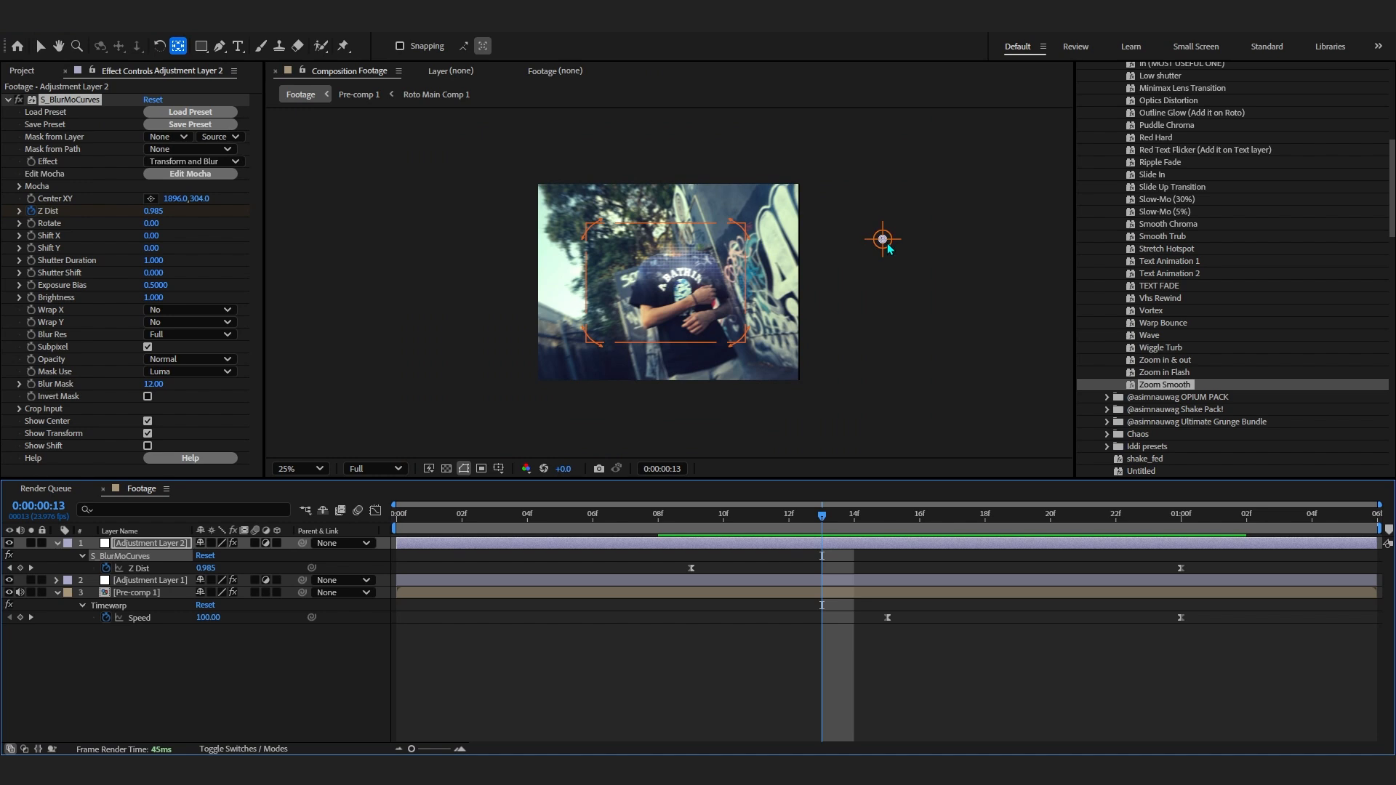
drag(887, 245, 693, 258)
drag(733, 517, 669, 544)
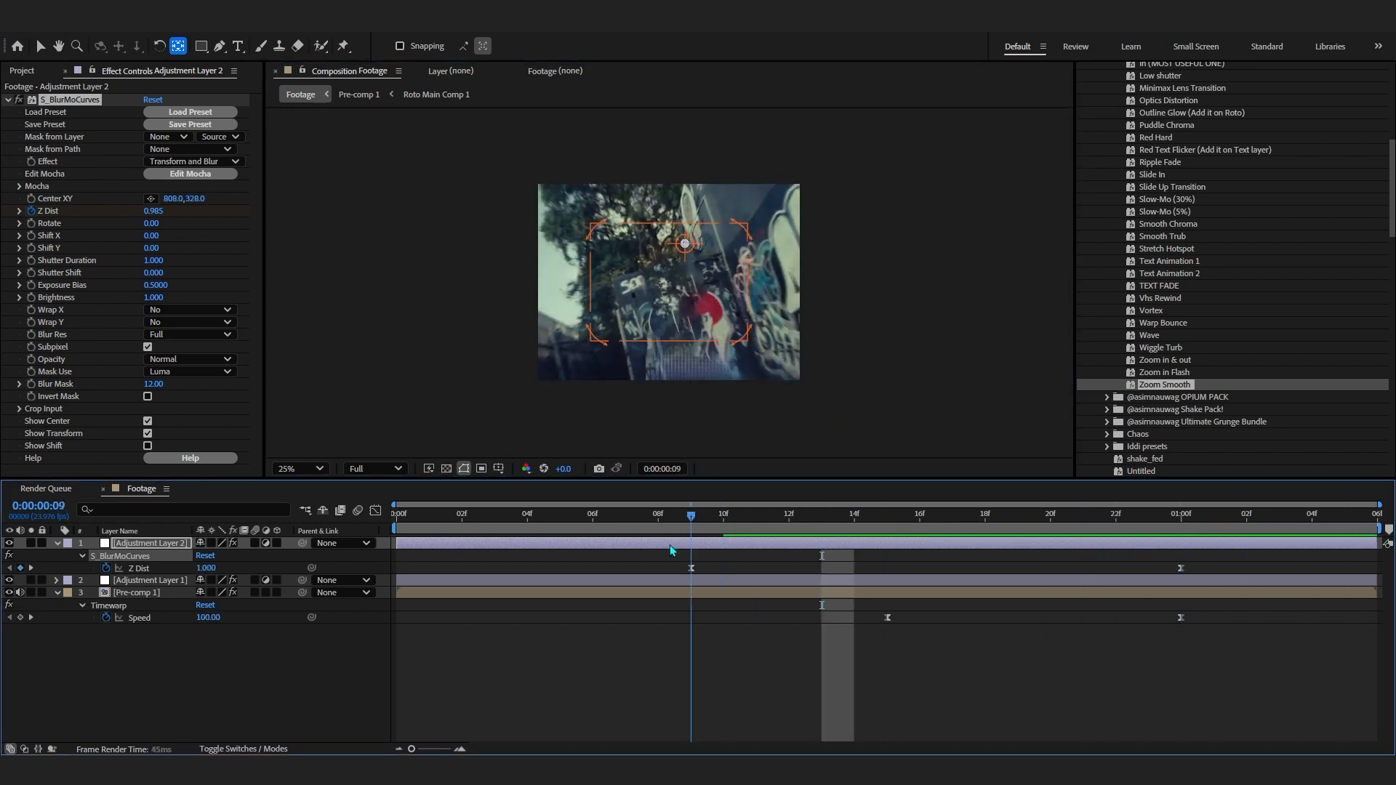
key(space)
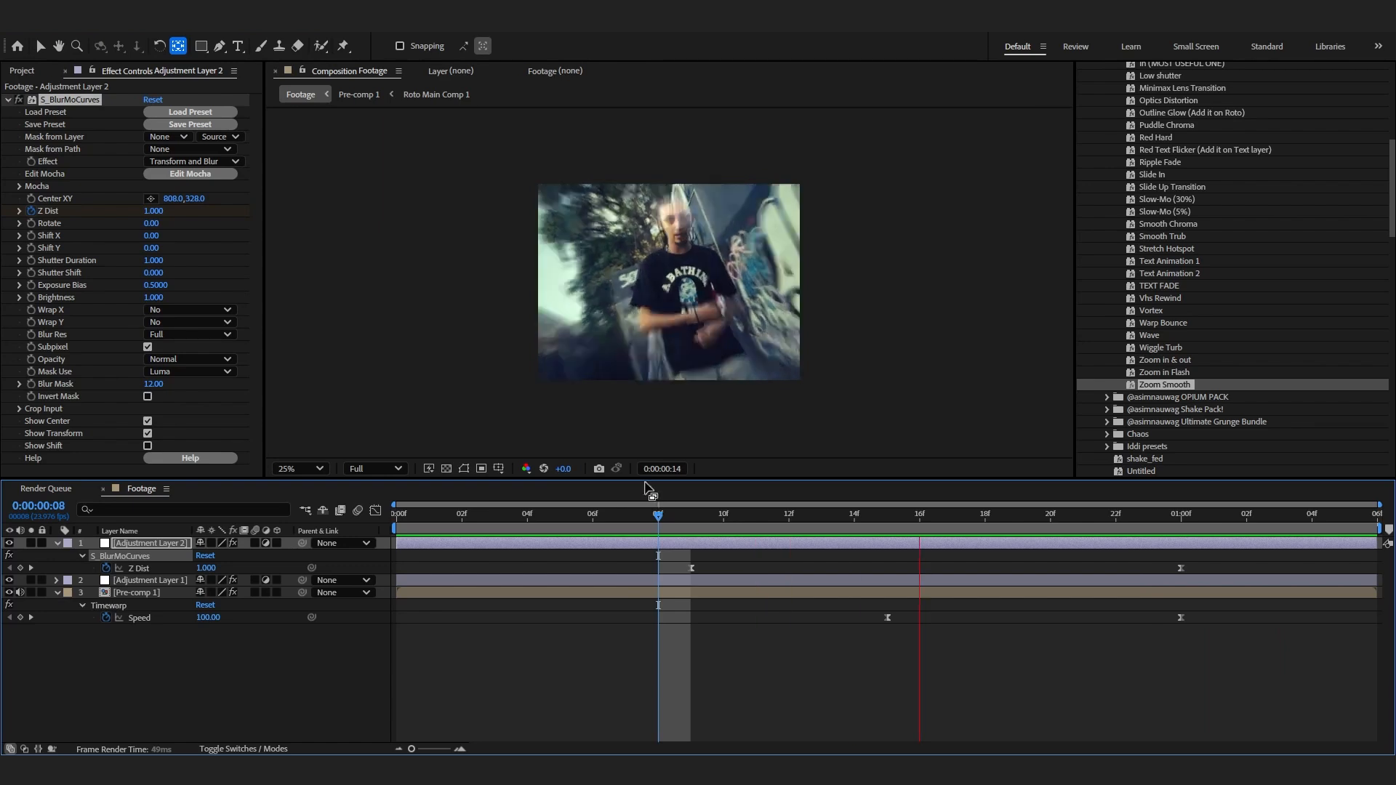
- Reshape the Z Dist keyframes' speed curve in the Graph Editor to sharpen the zoom peak
click(1181, 568)
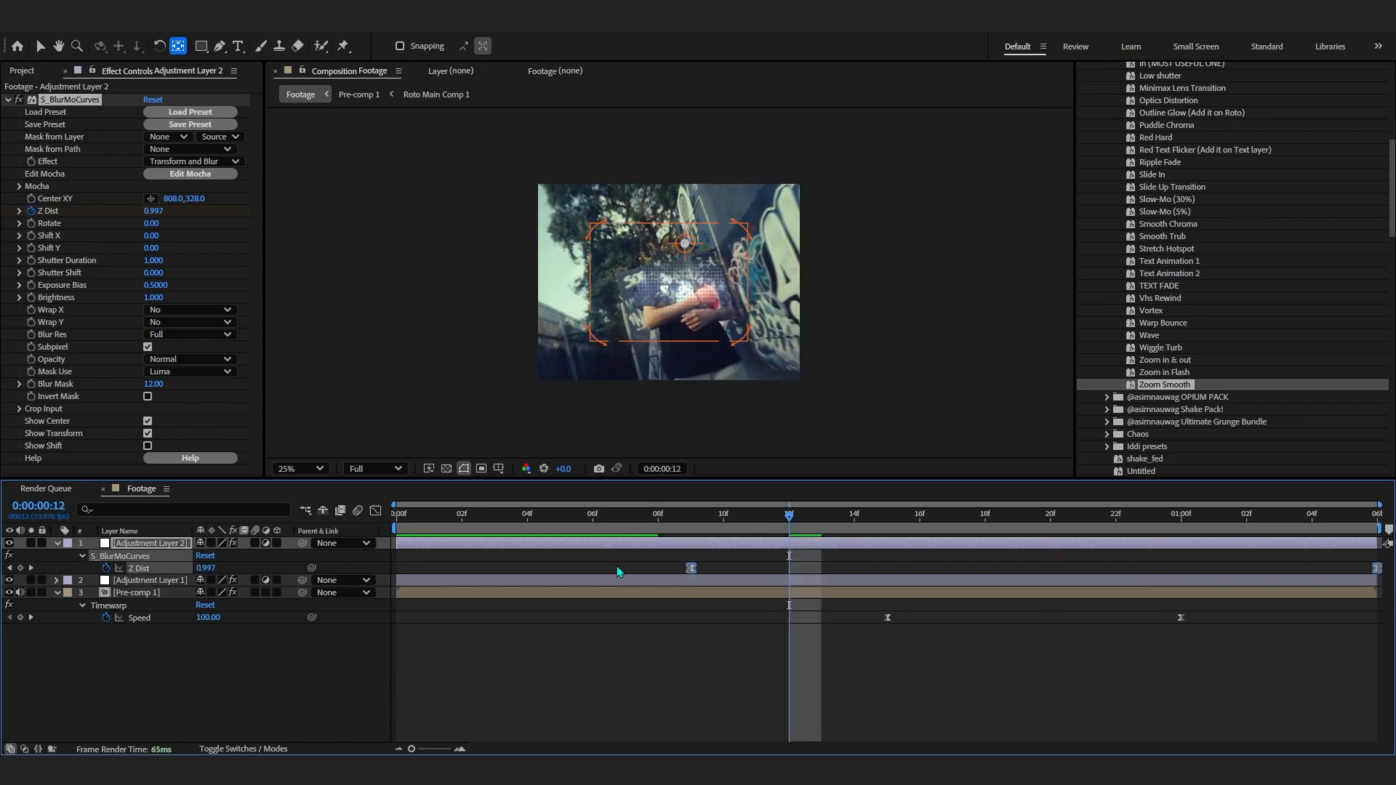
key(k)
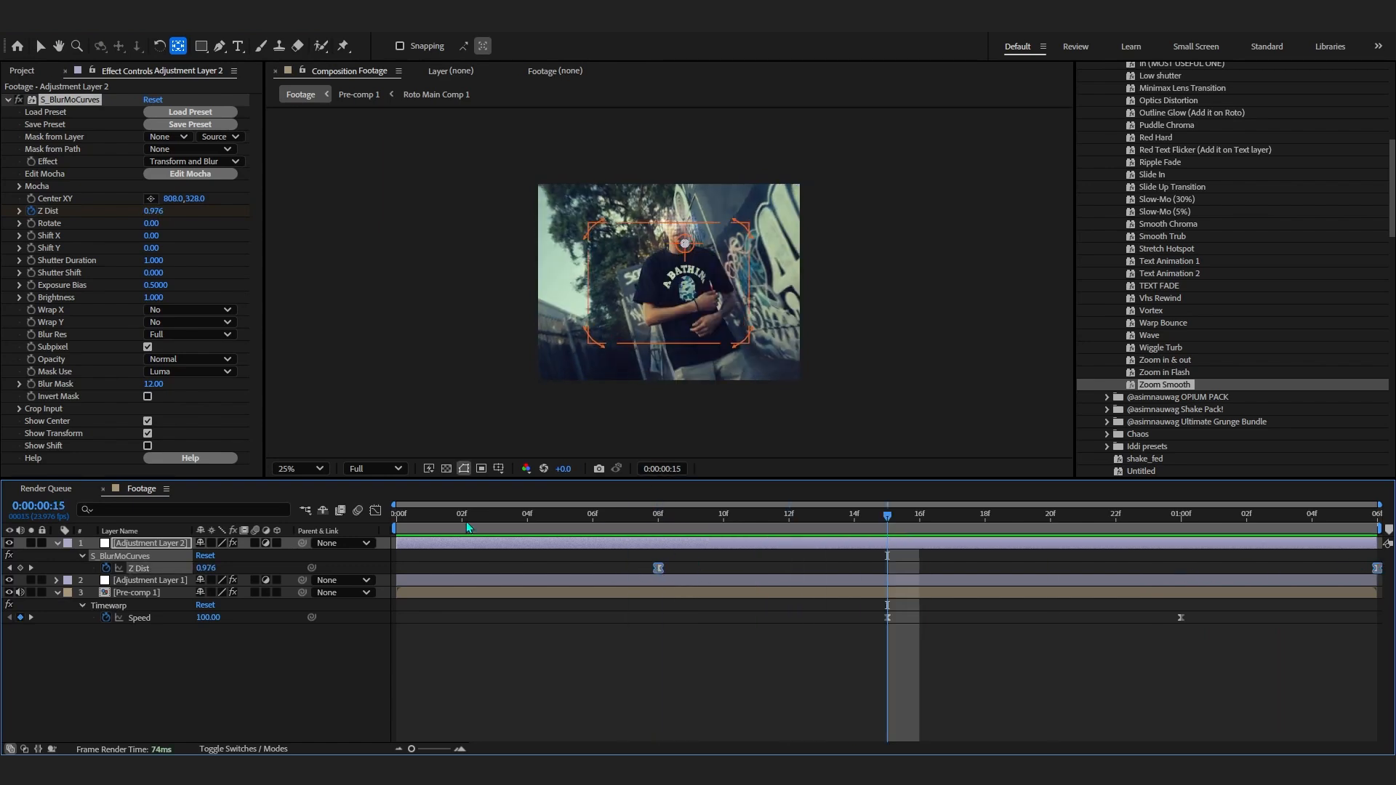
click(376, 511)
drag(895, 544, 615, 584)
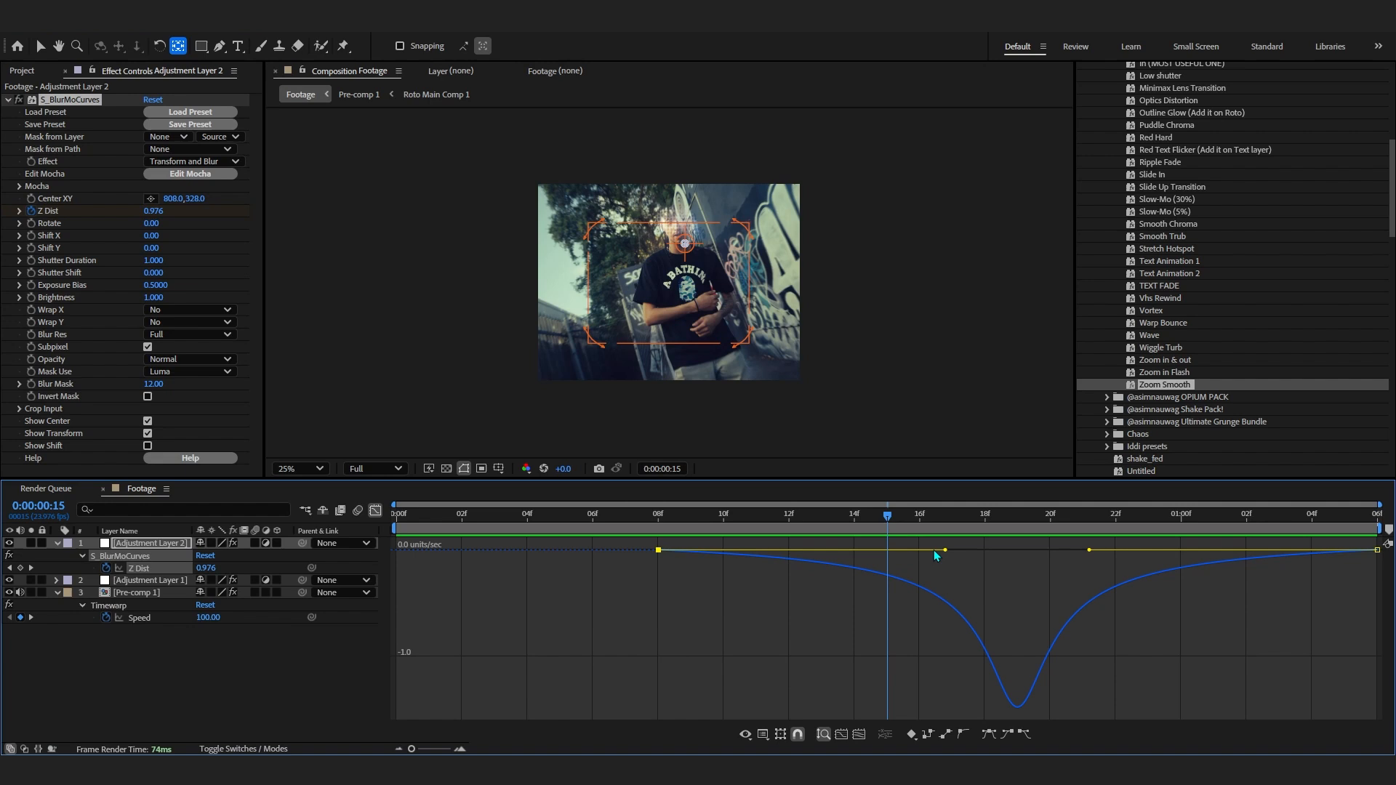
drag(942, 552, 860, 551)
drag(1048, 555, 1018, 555)
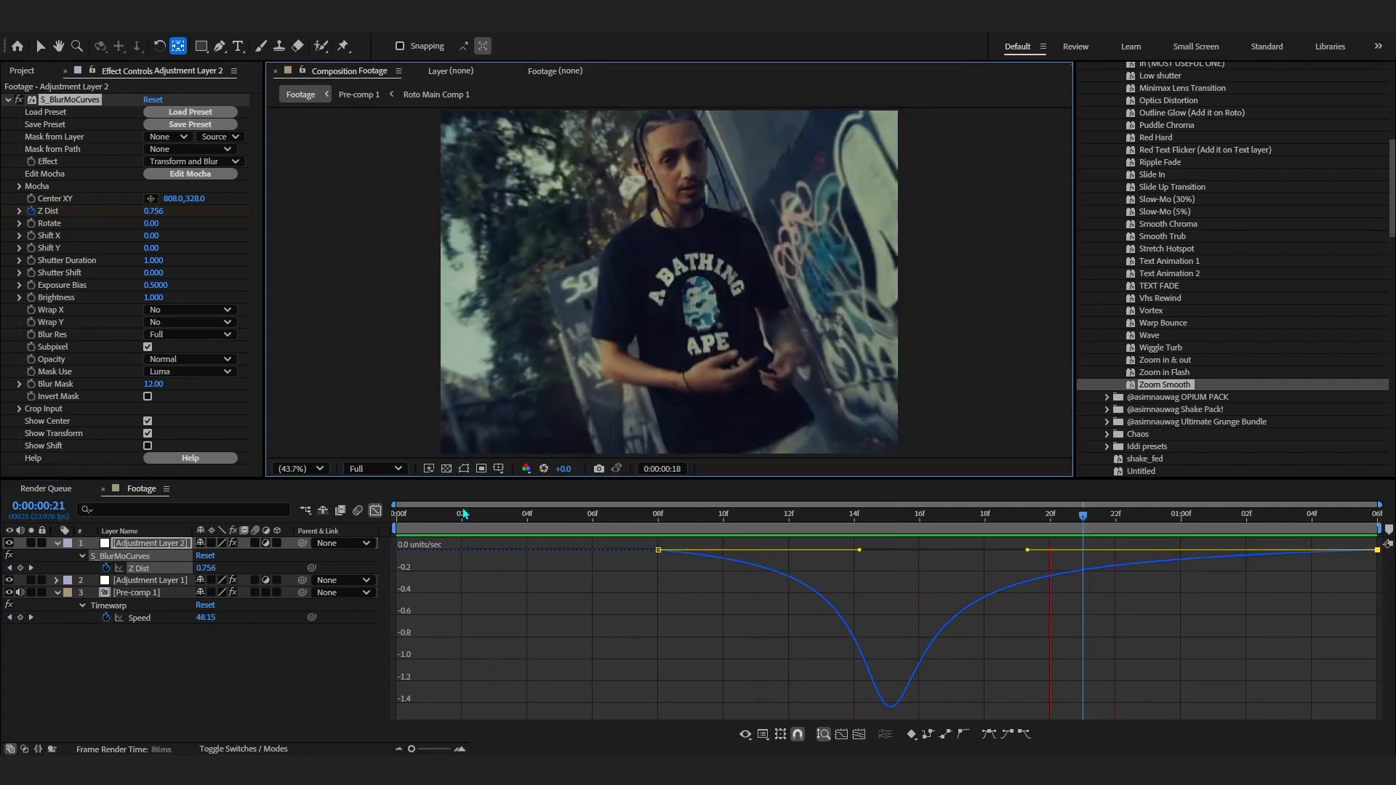
key(space)
click(375, 511)
- Add a third adjustment layer and apply the ASIM BEST WIGGLE preset to it
right_click(954, 667)
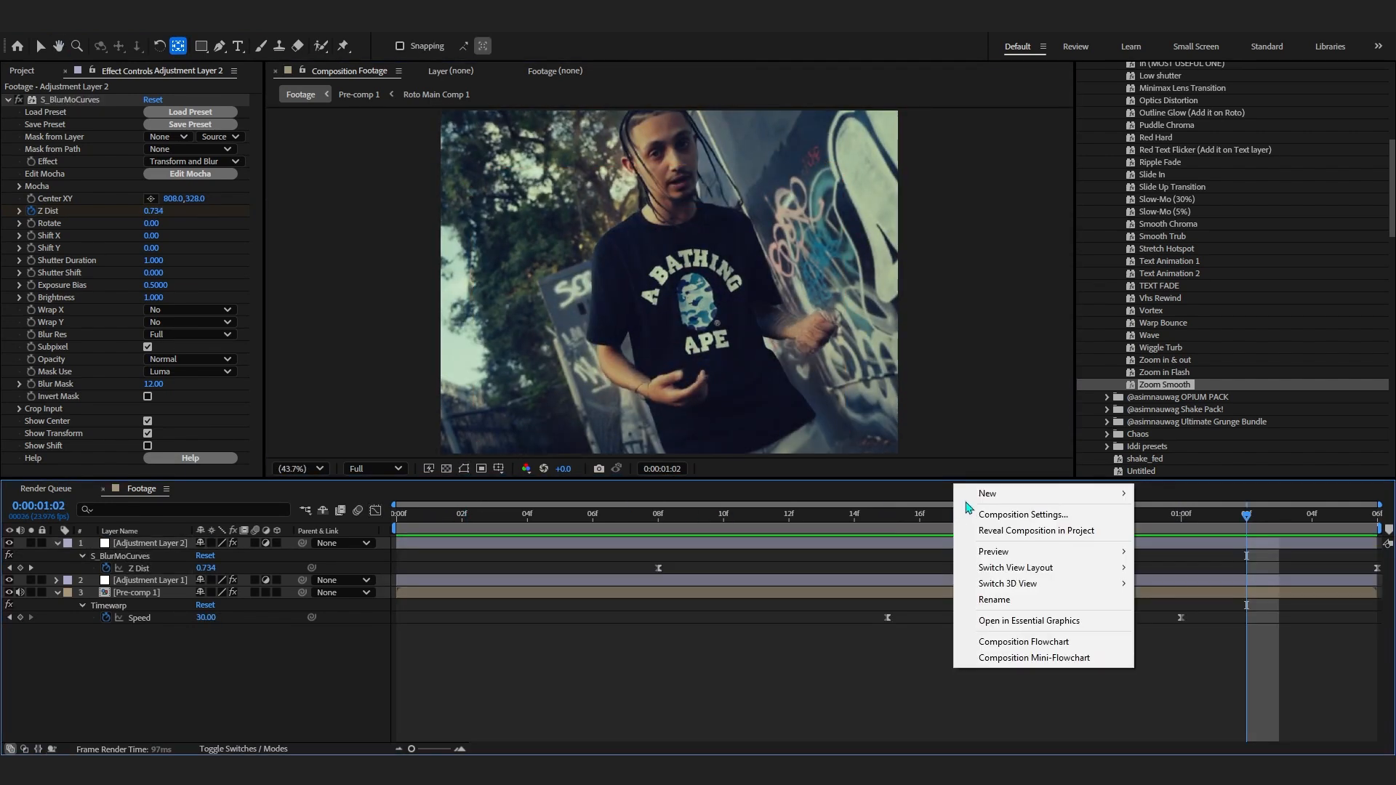
mouse_move(1003, 495)
click(1188, 611)
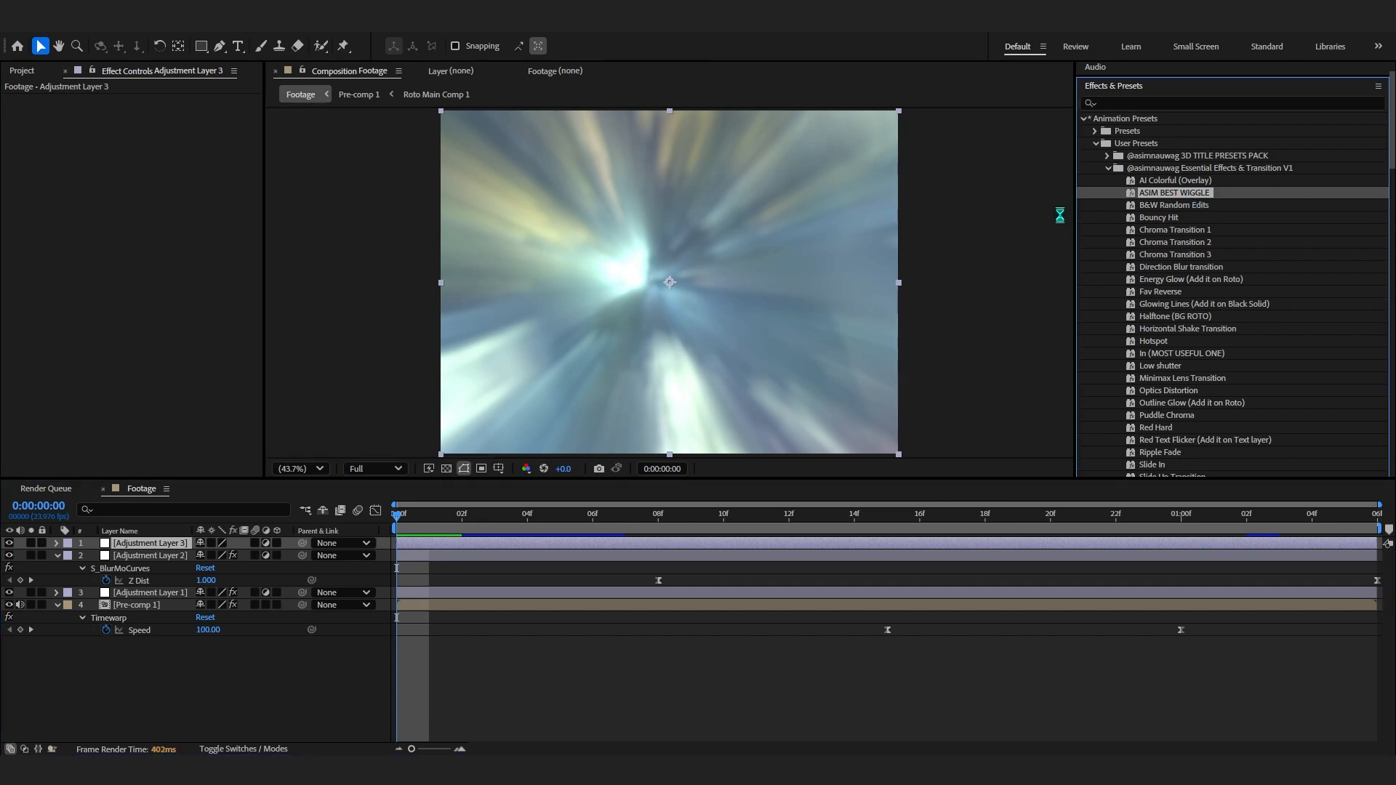
drag(562, 517, 591, 550)
drag(431, 519, 356, 546)
key(space)
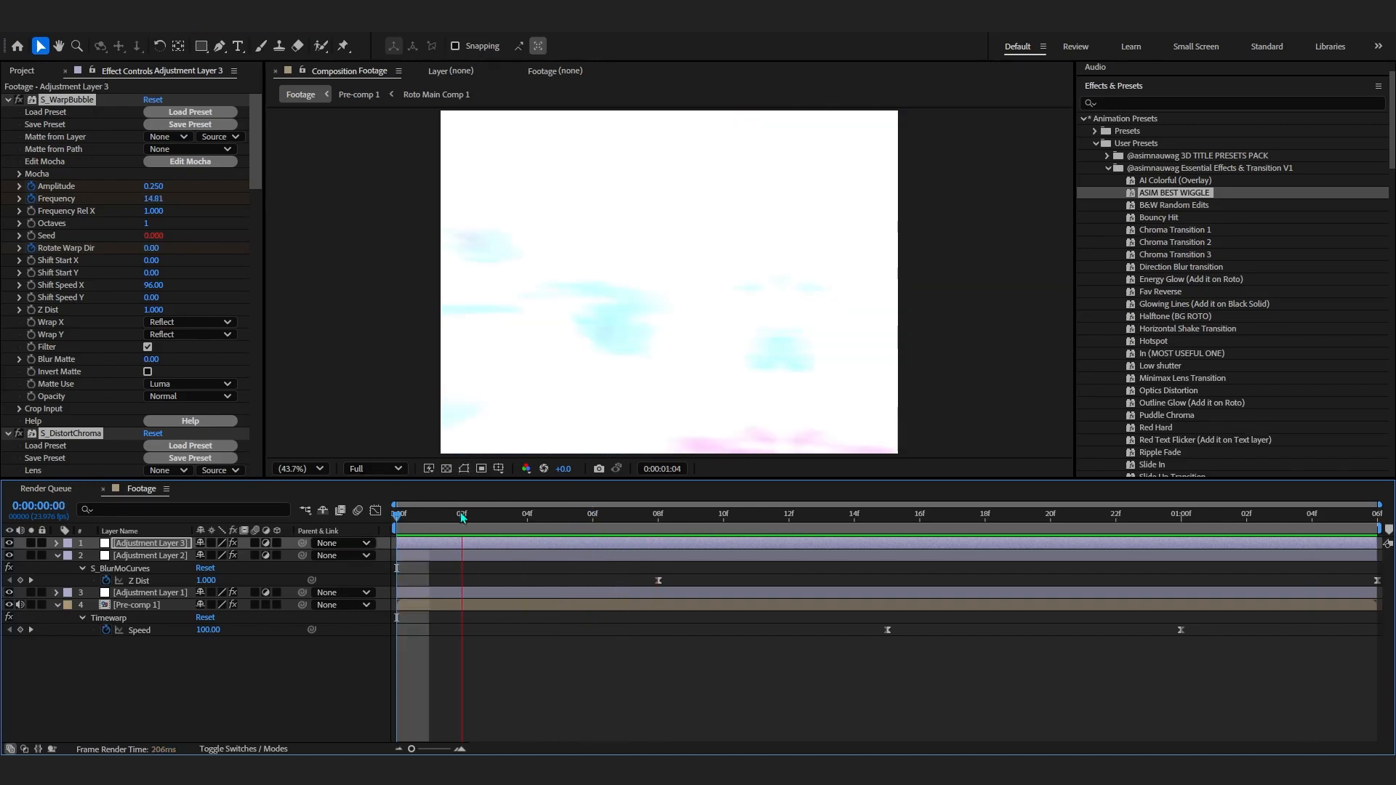
- Collapse the third adjustment layer's effects, switch to the Project panel and preview the composition
drag(456, 519, 861, 554)
click(8, 433)
click(58, 177)
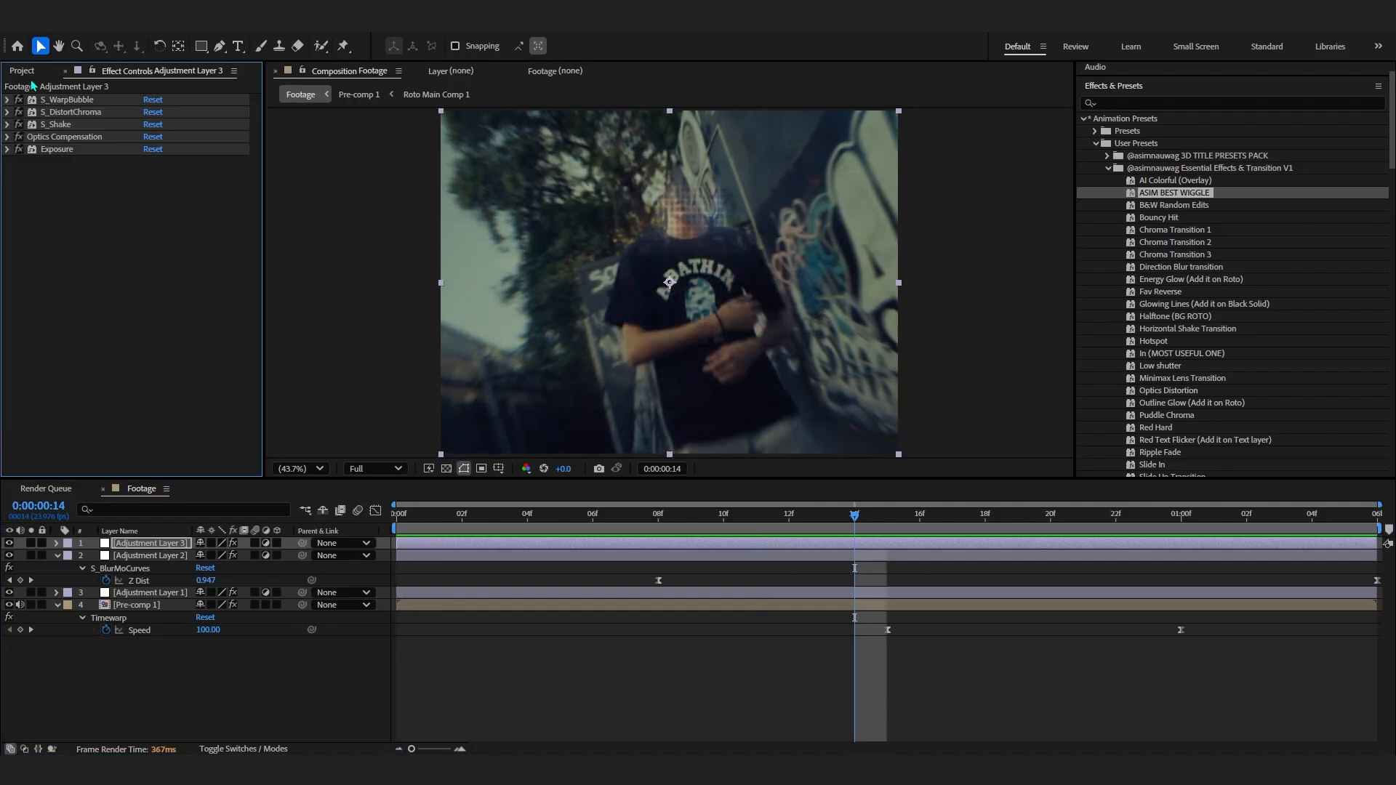
click(24, 71)
drag(531, 519, 378, 527)
key(space)
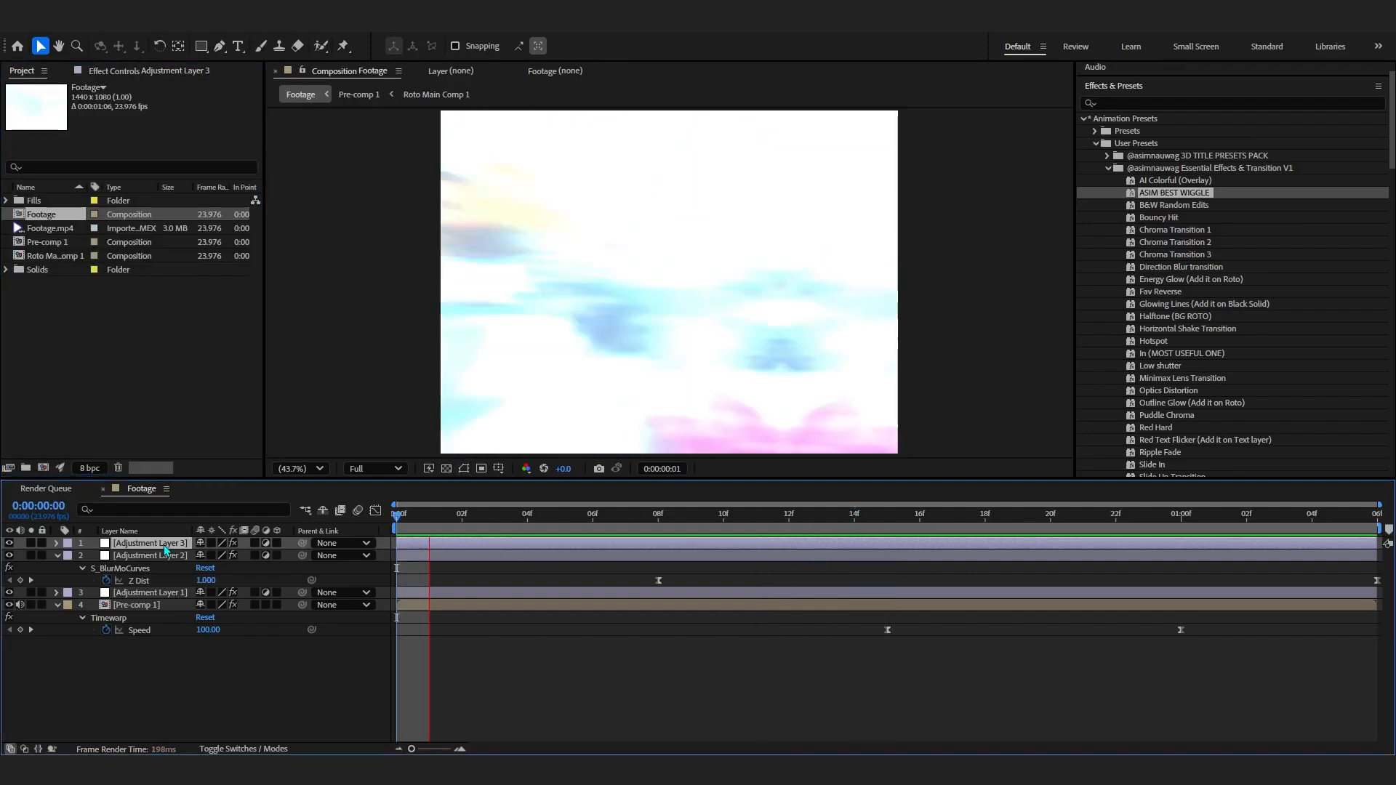